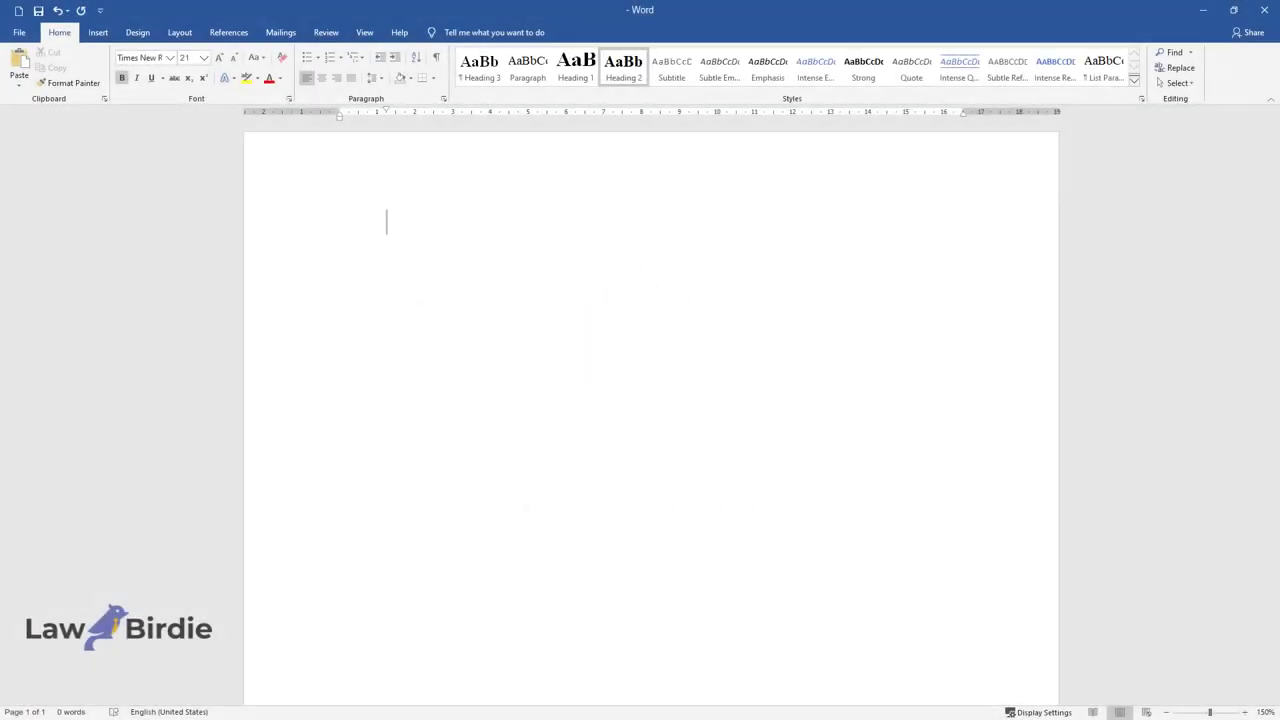
Step: Type the title 'The Due Process vs. the Crime Control Model in the US' followed by 'Introduction'
{"action": "type", "text": "The Due Process vs. the "}
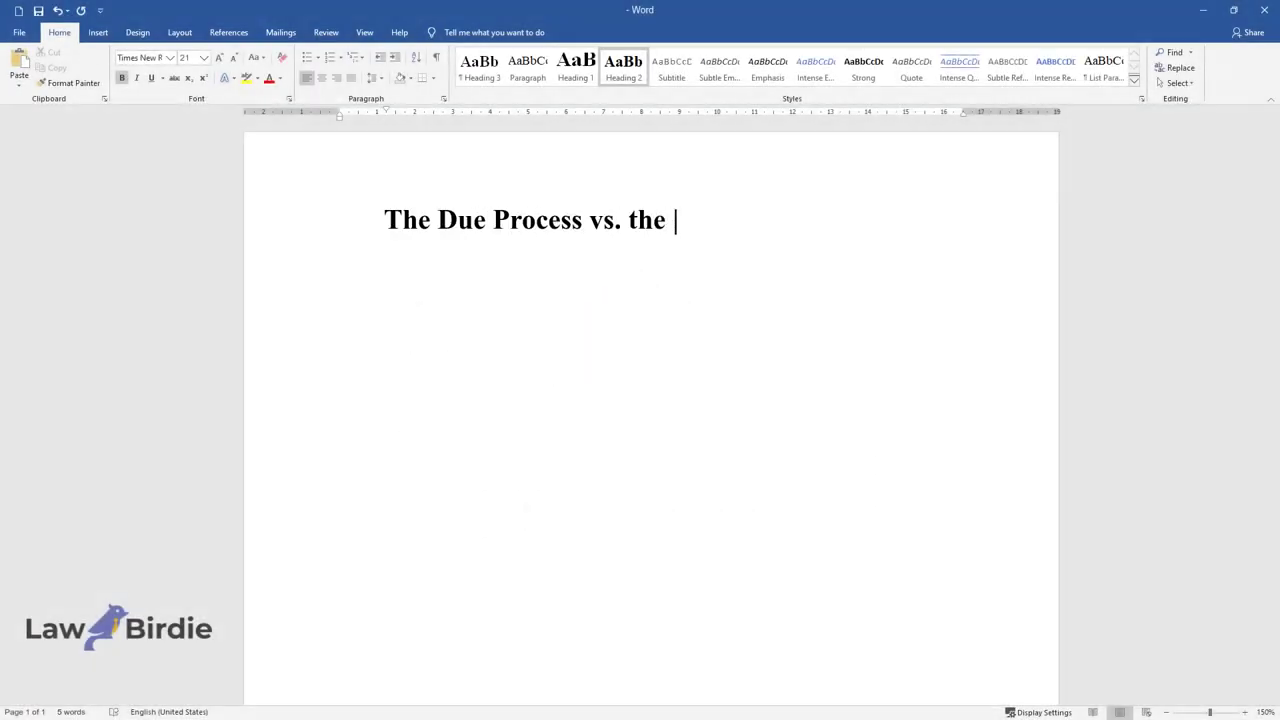
{"action": "type", "text": "Crime Control Model in th"}
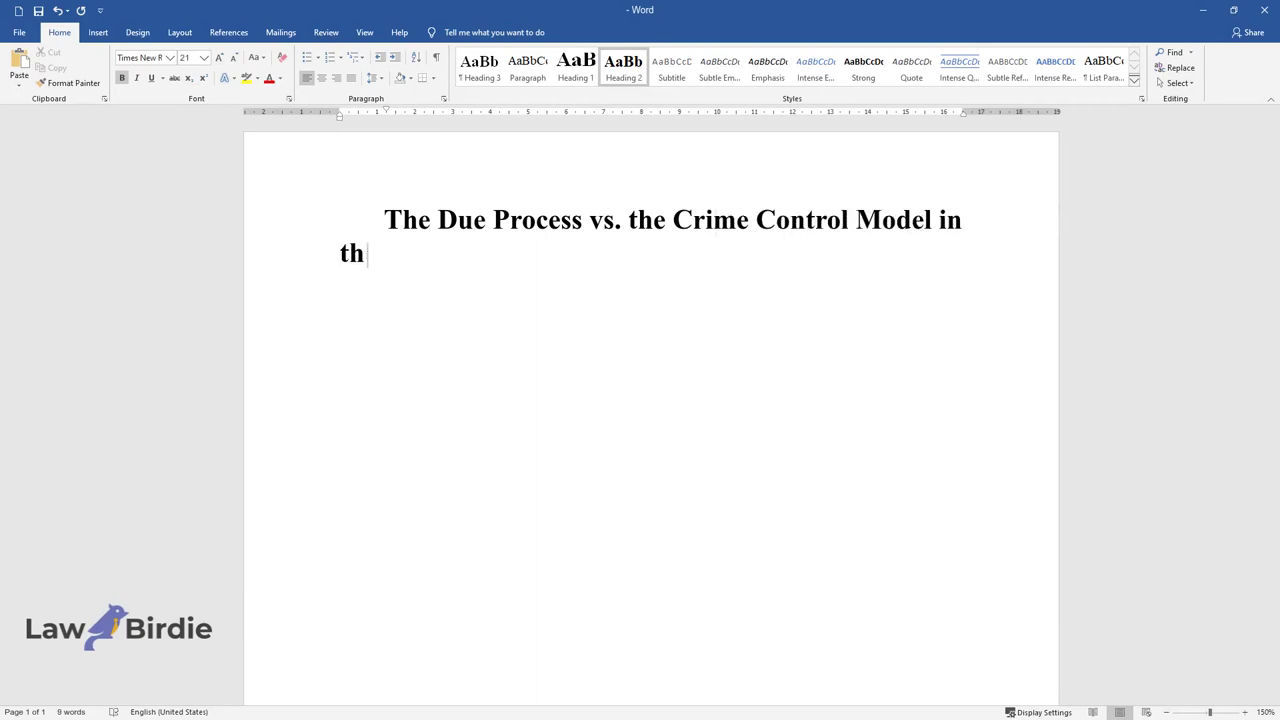
{"action": "type", "text": "e US Introduction"}
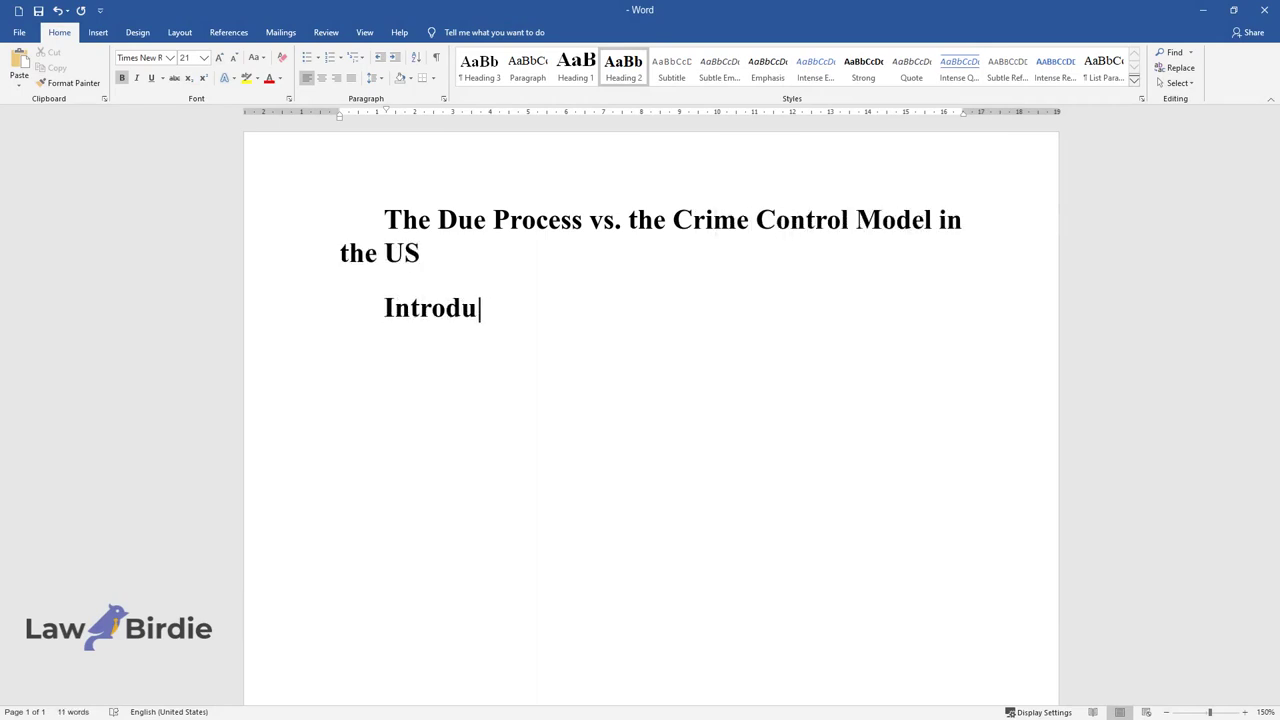
Step: Write the Introduction paragraph, beginning 'While no criminal justice system is perfect…'
{"action": "key", "text": "Return"}
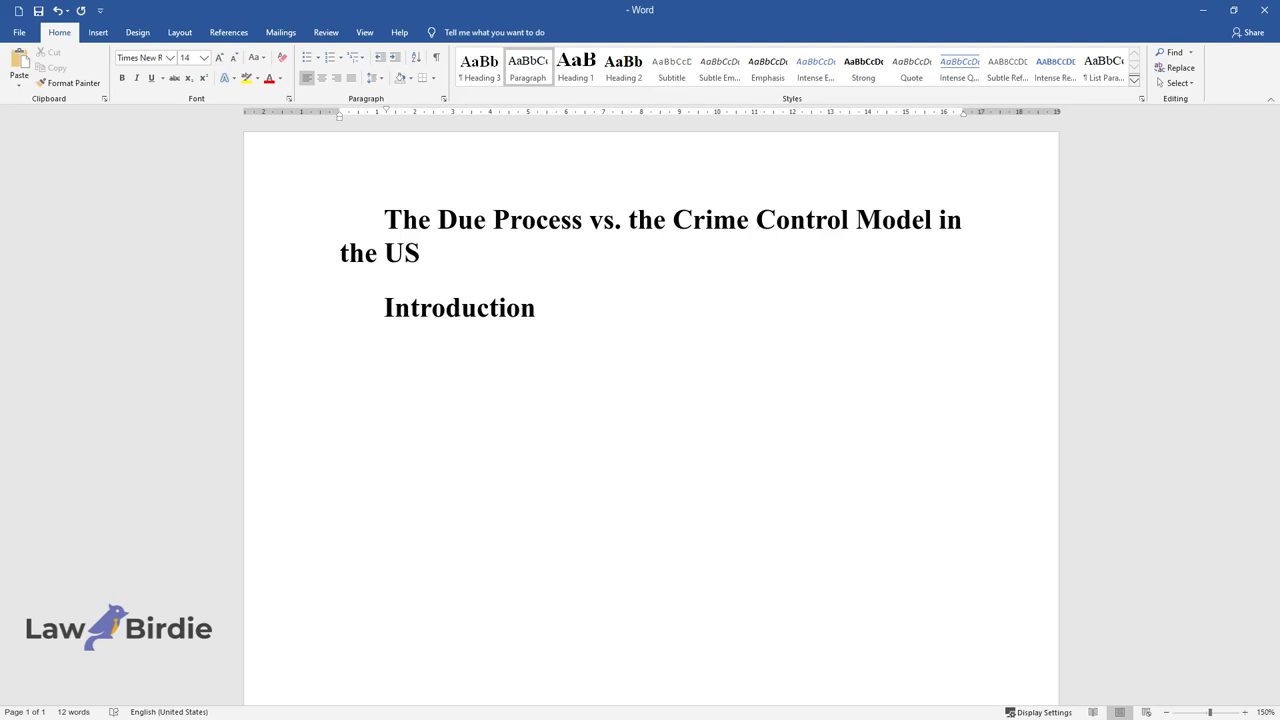
{"action": "type", "text": "While no criminal justice syste"}
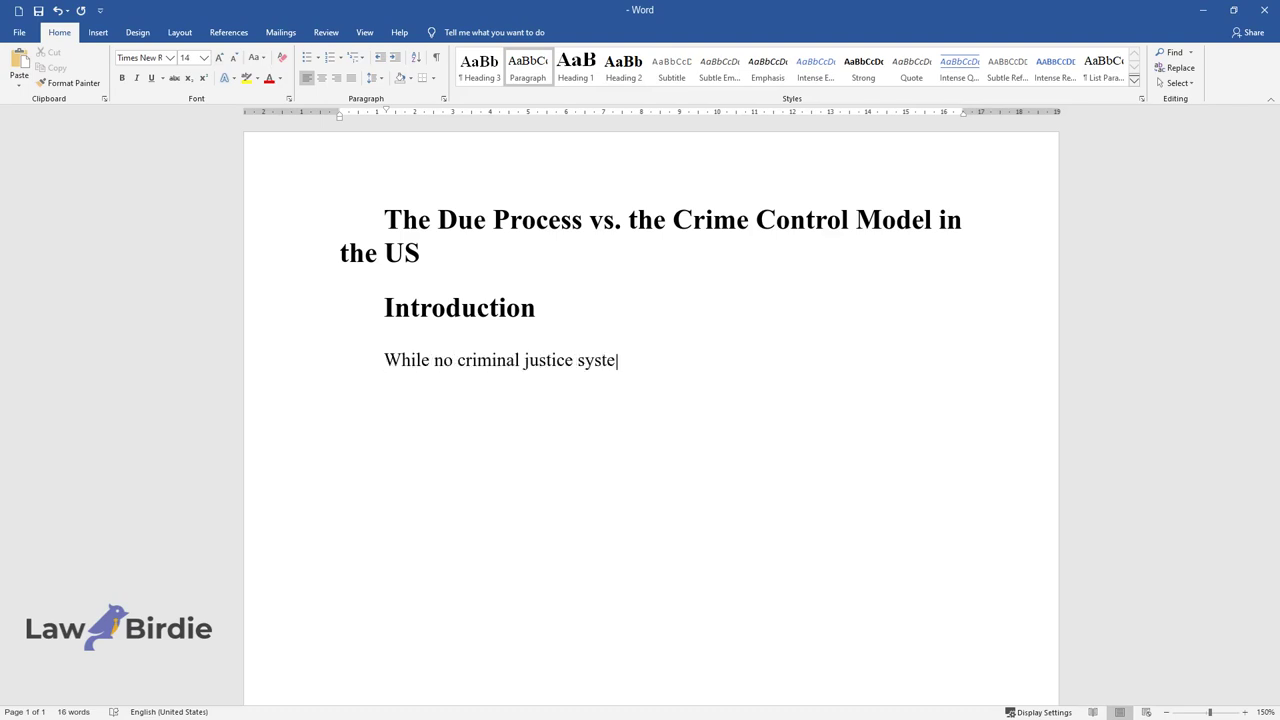
{"action": "type", "text": "m is perfect, the goal is to crea"}
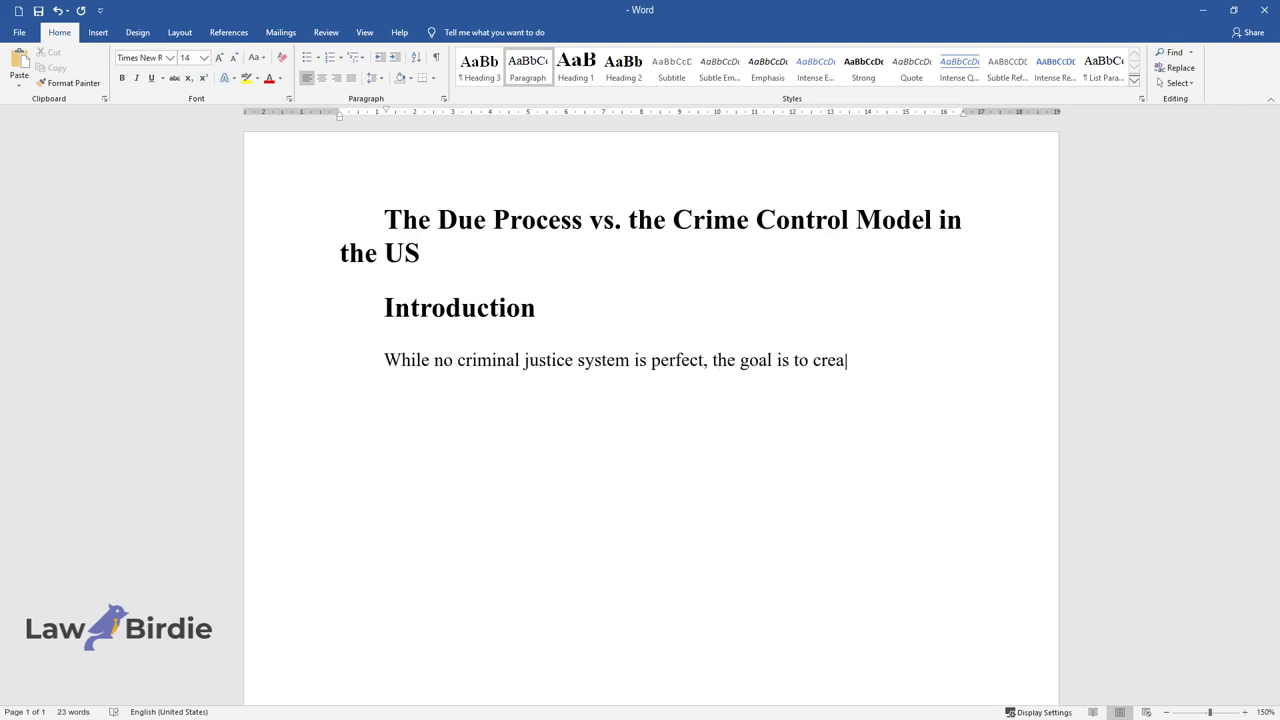
{"action": "type", "text": "te a model that is fair and just"}
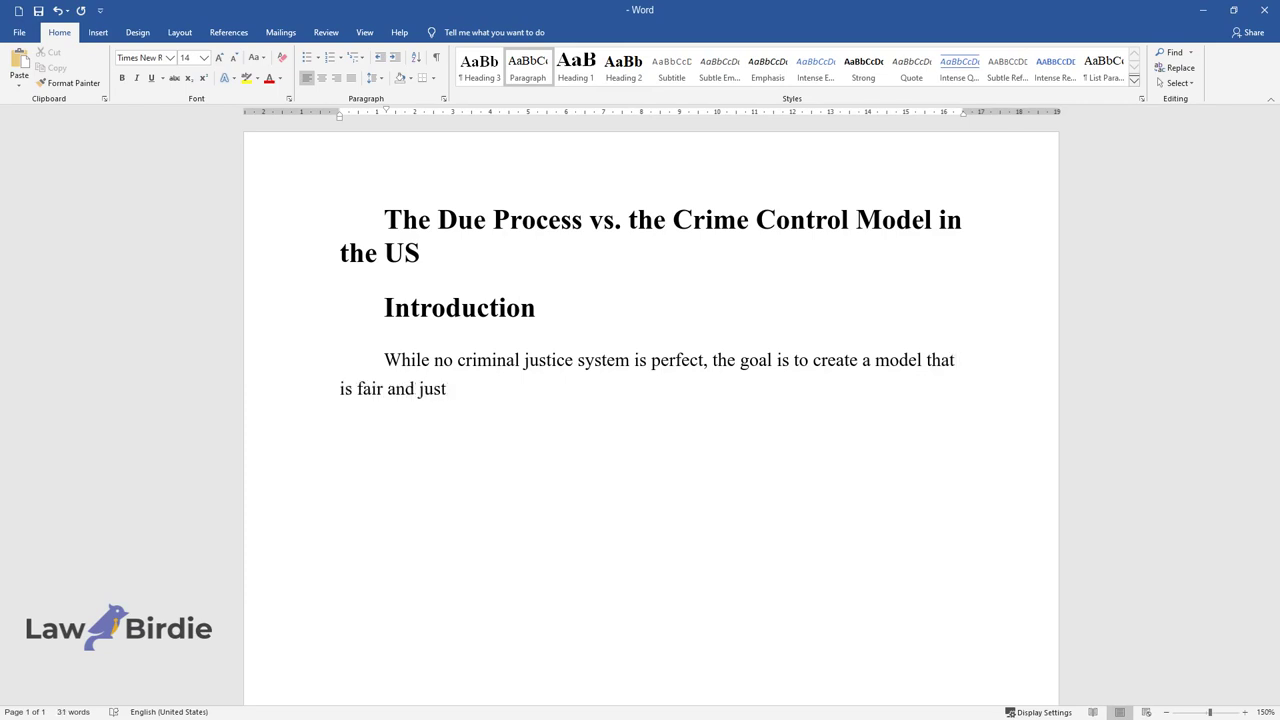
{"action": "type", "text": " to all people. The US justice syst"}
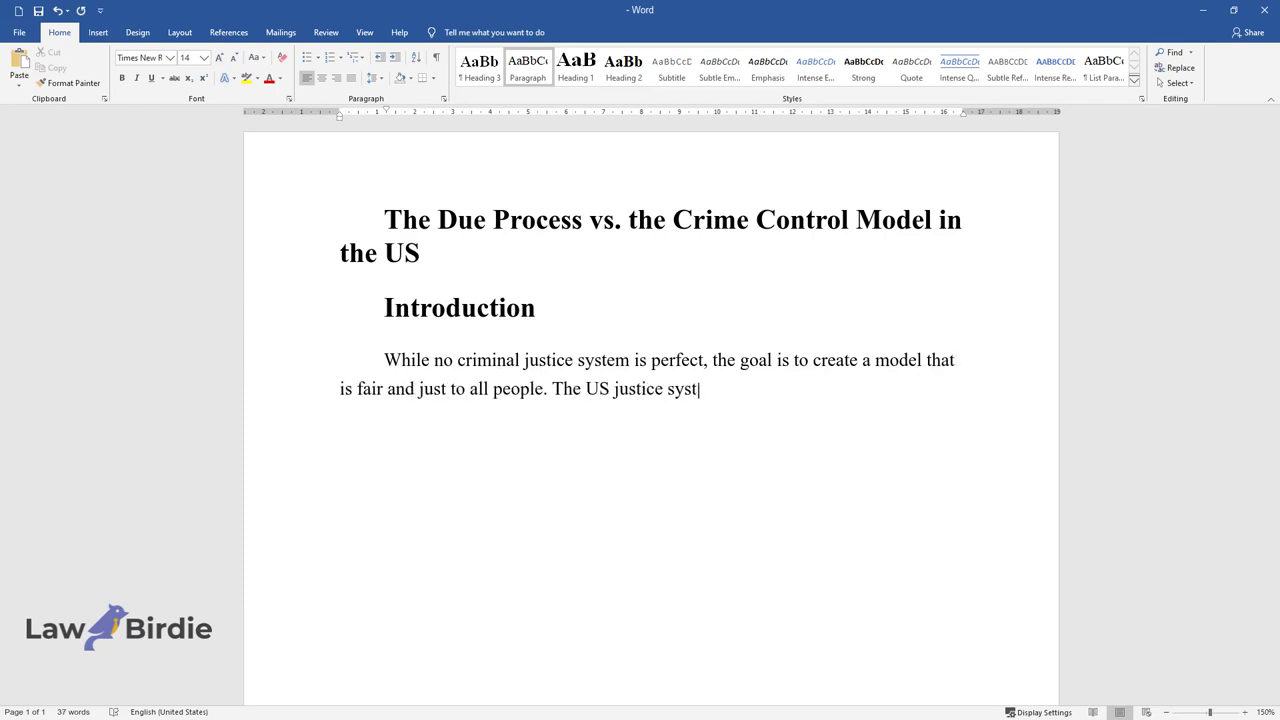
{"action": "type", "text": "em, depending on the point of vie"}
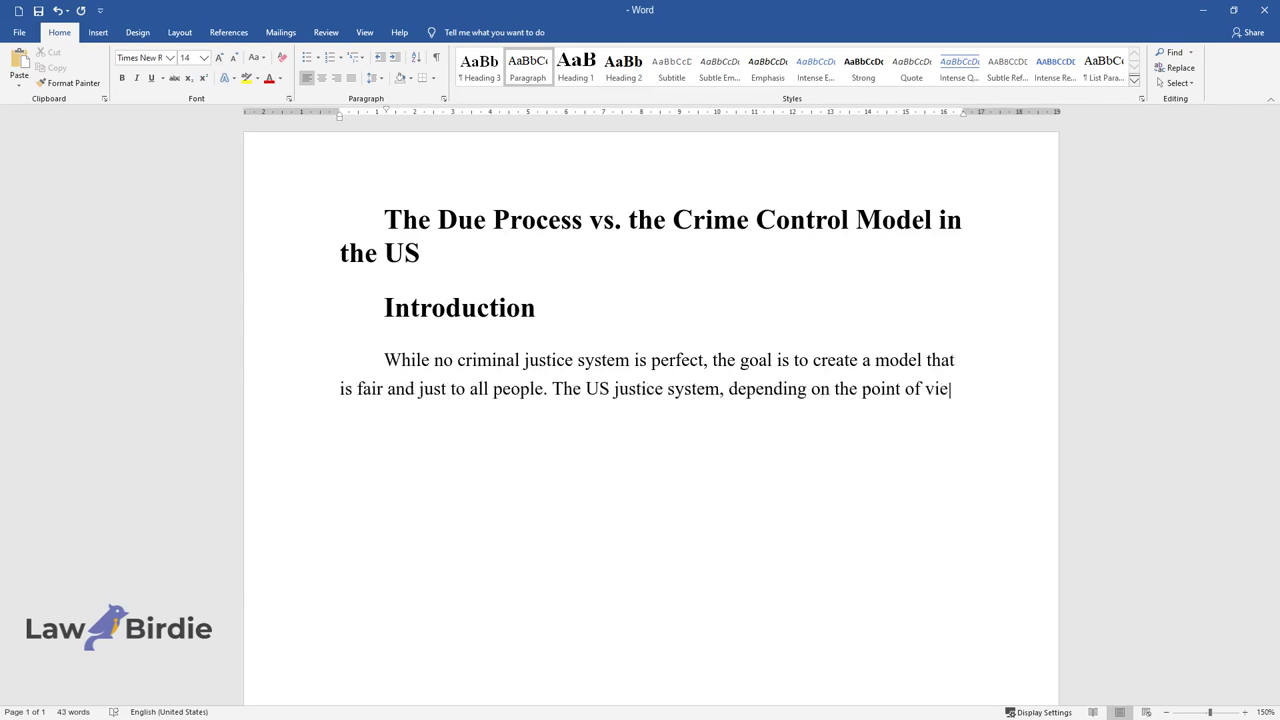
{"action": "type", "text": "w, operates either from the due p"}
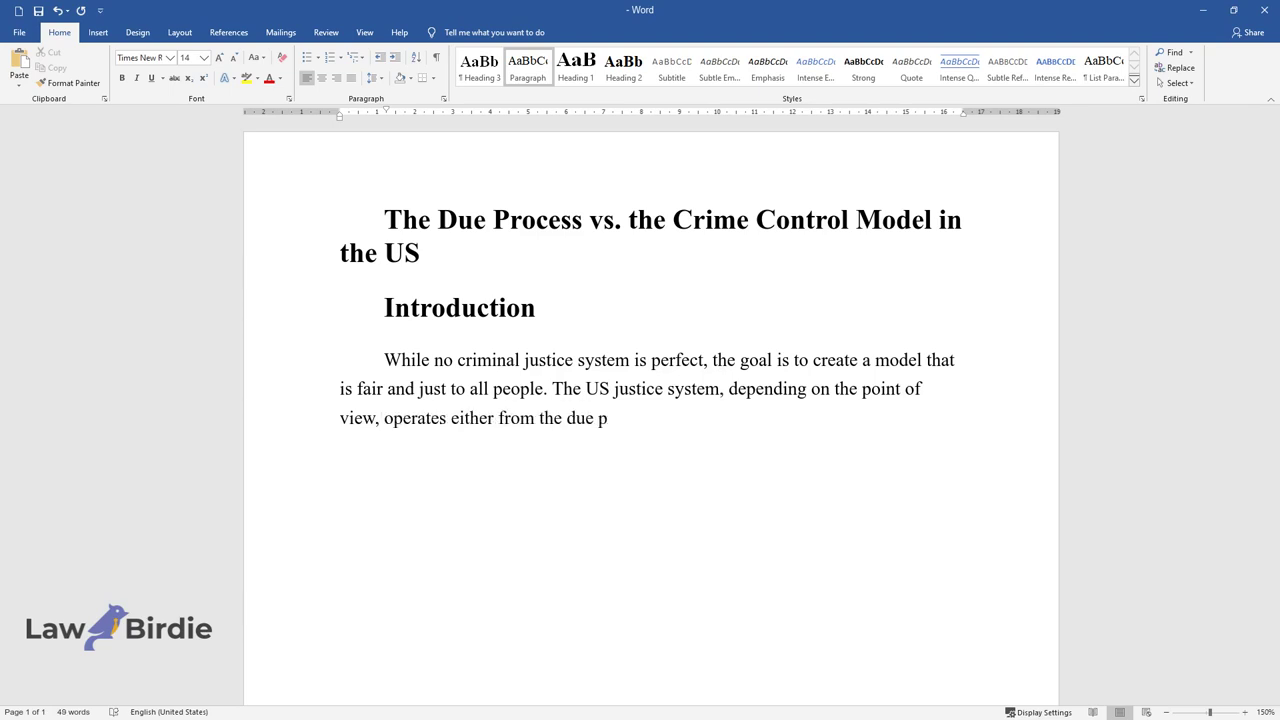
{"action": "type", "text": "rocess or crime control models. In"}
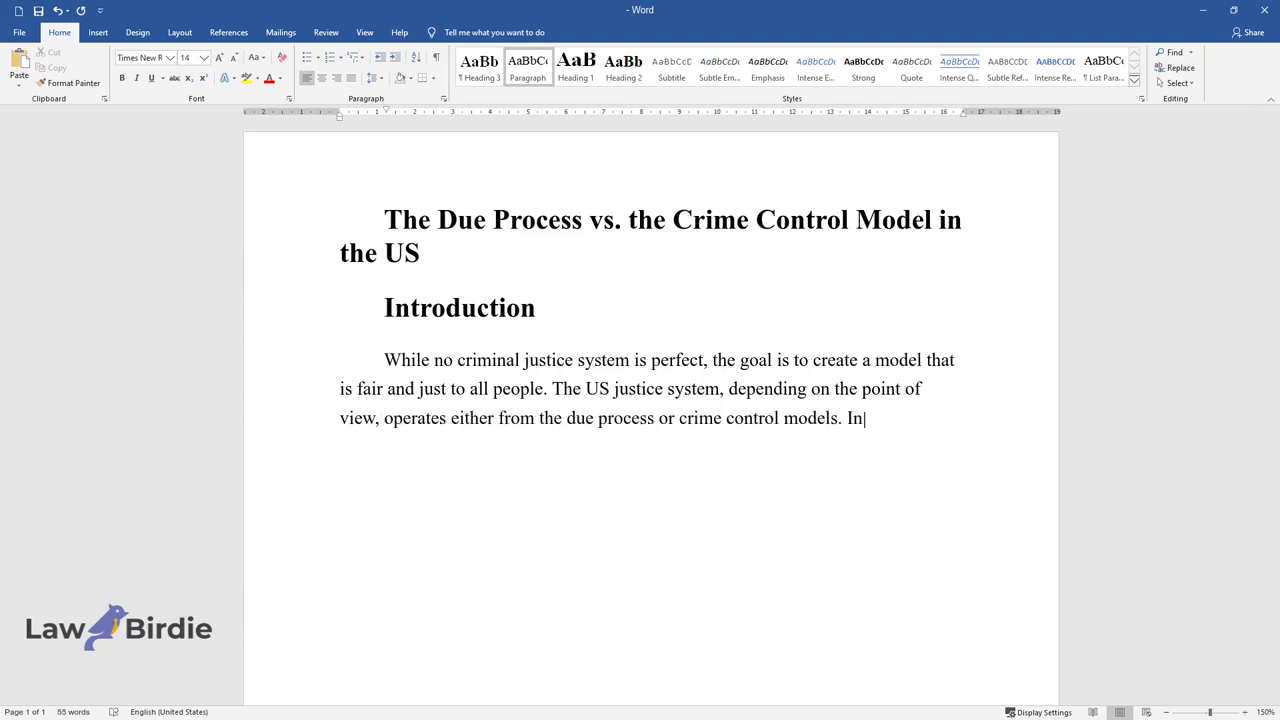
{"action": "type", "text": " order to understand whether it is the former or the latter model"}
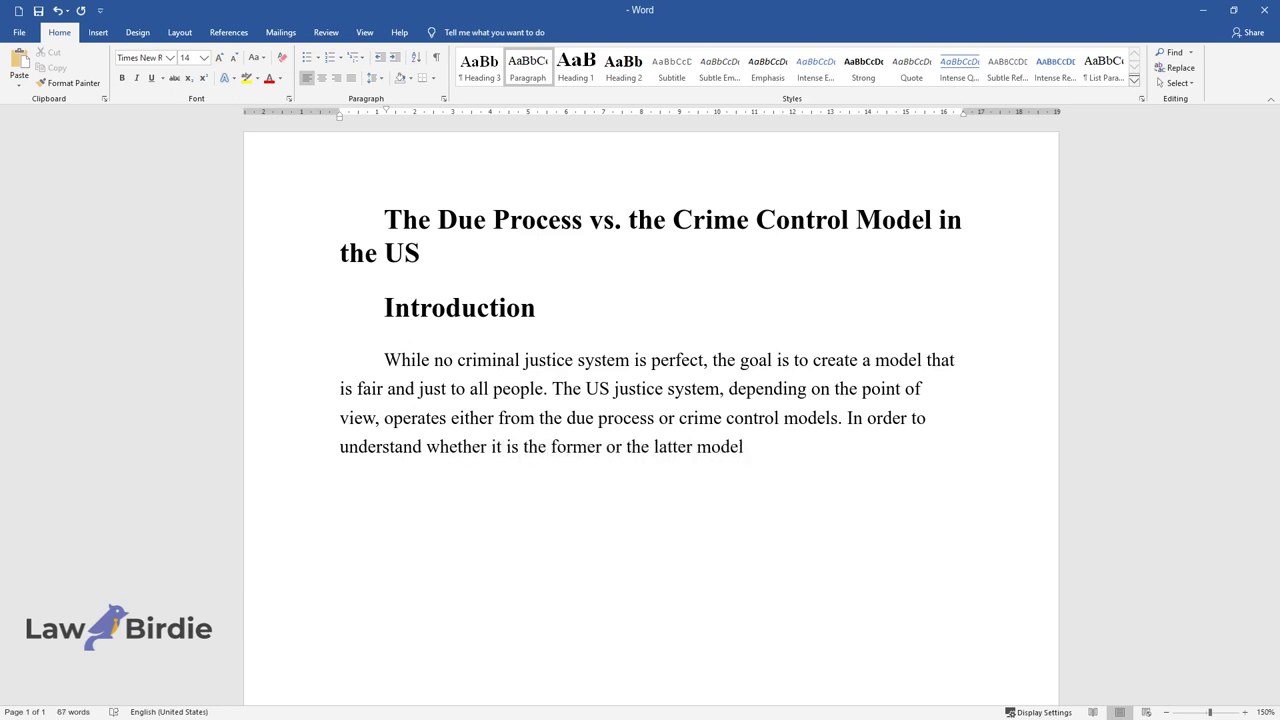
{"action": "type", "text": " that is the best practice for Amer"}
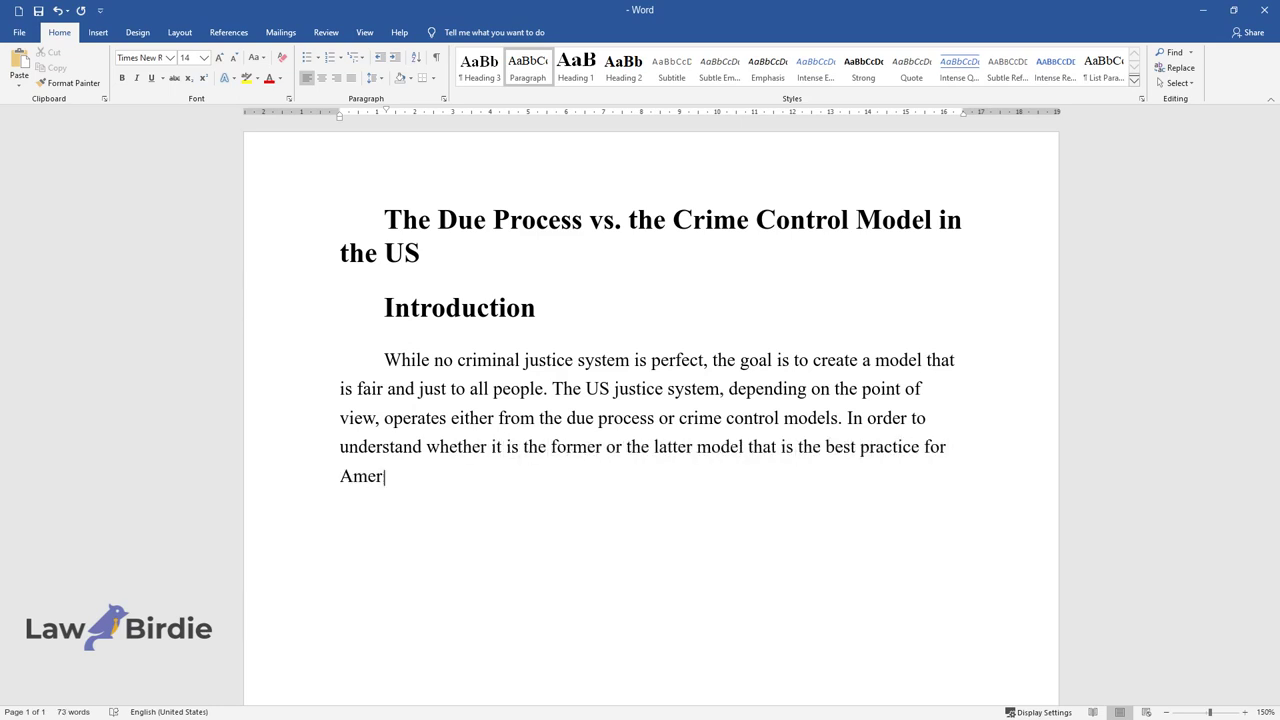
{"action": "type", "text": "ican citizens, both must be discu"}
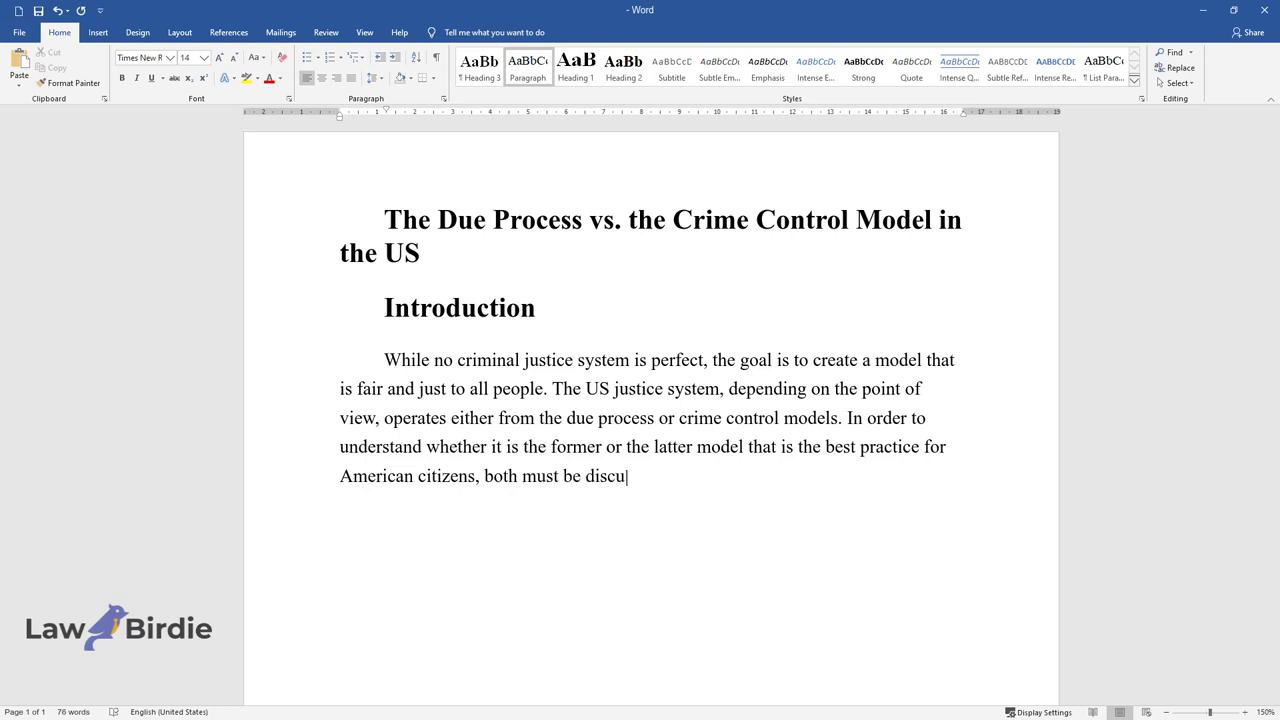
{"action": "type", "text": "ssed in detail. The two models we"}
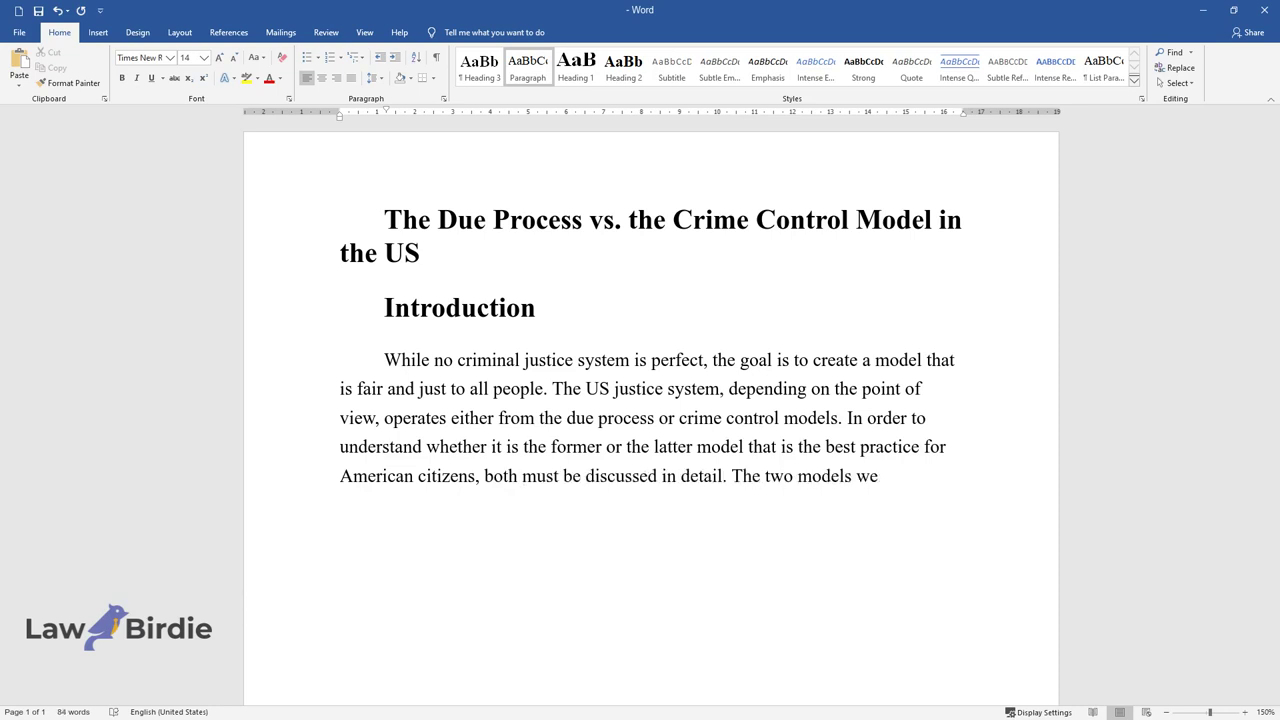
{"action": "type", "text": "re introduced by Packer in 1964. T"}
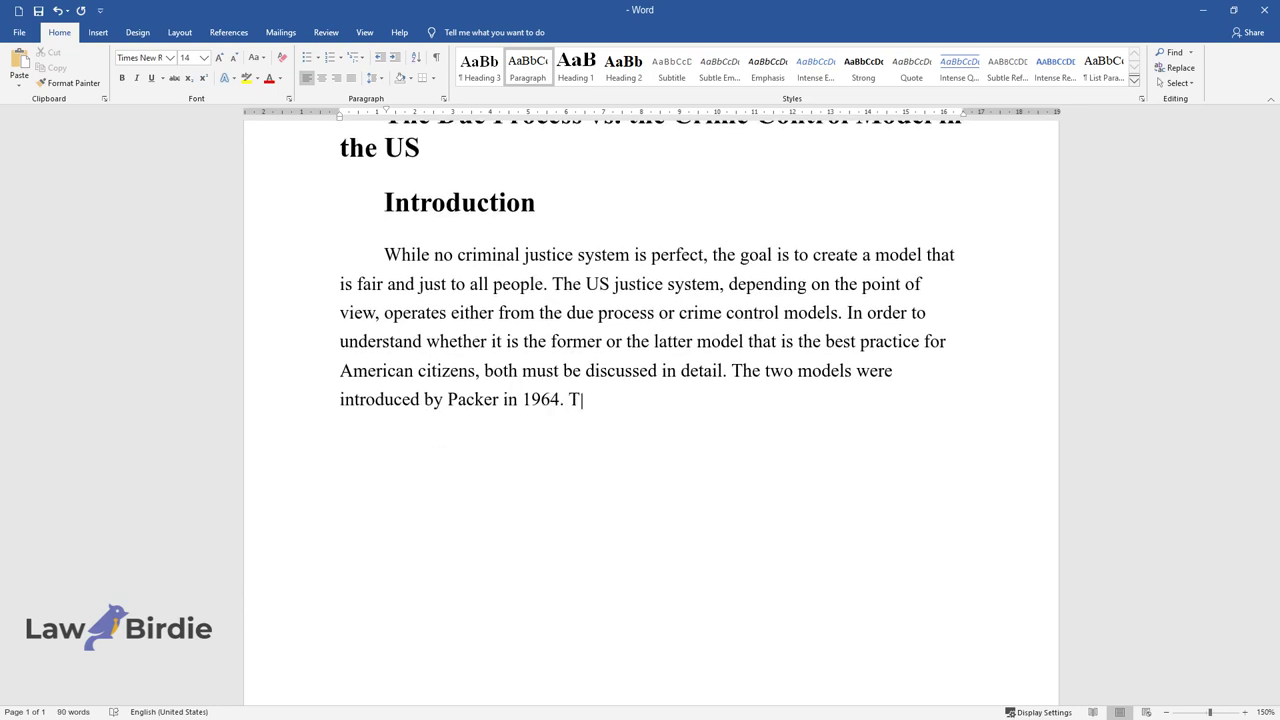
{"action": "type", "text": "he due process model focuses on p"}
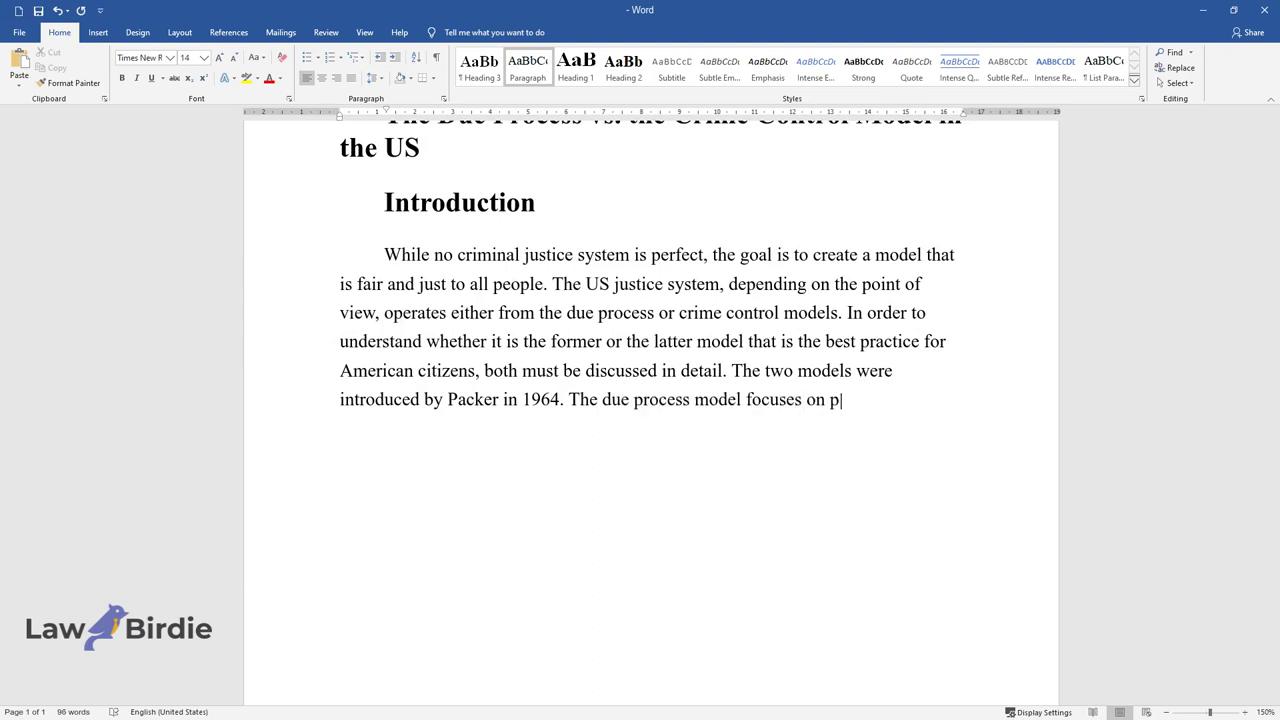
{"action": "type", "text": "rotecting the Con"}
{"action": "type", "text": "stitutional righ"}
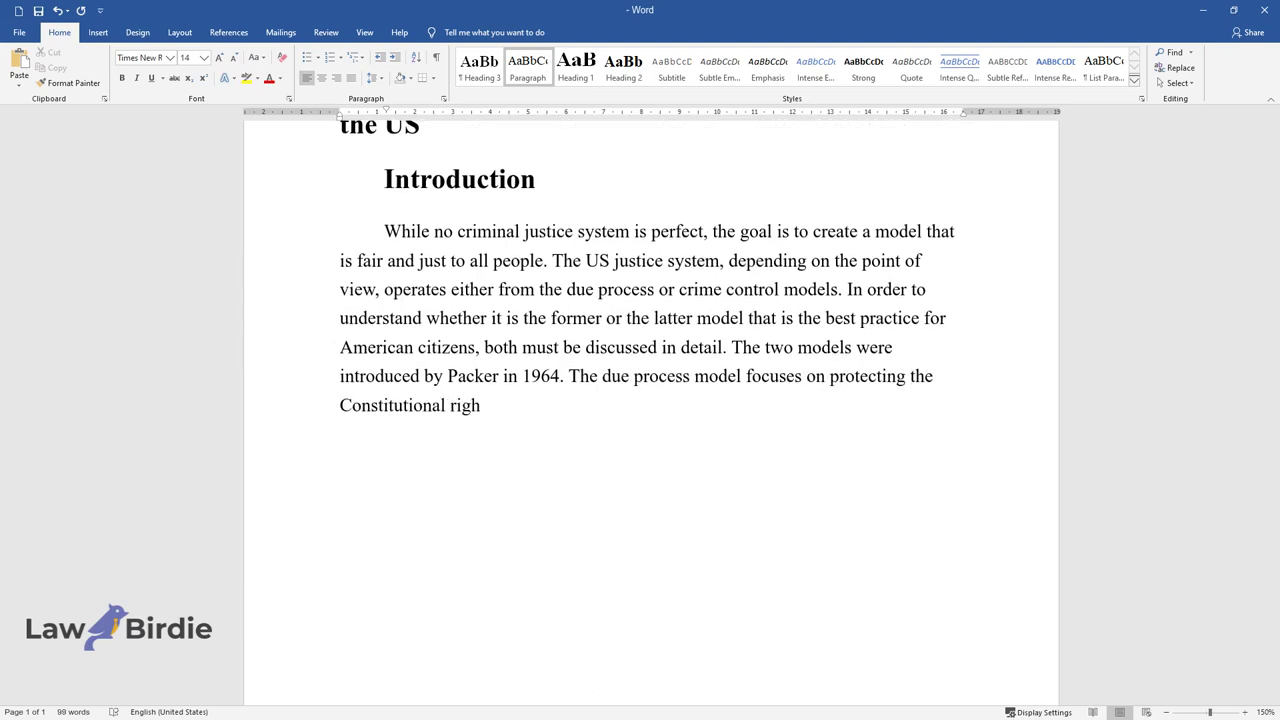
{"action": "type", "text": "ts of all parties involved, includ"}
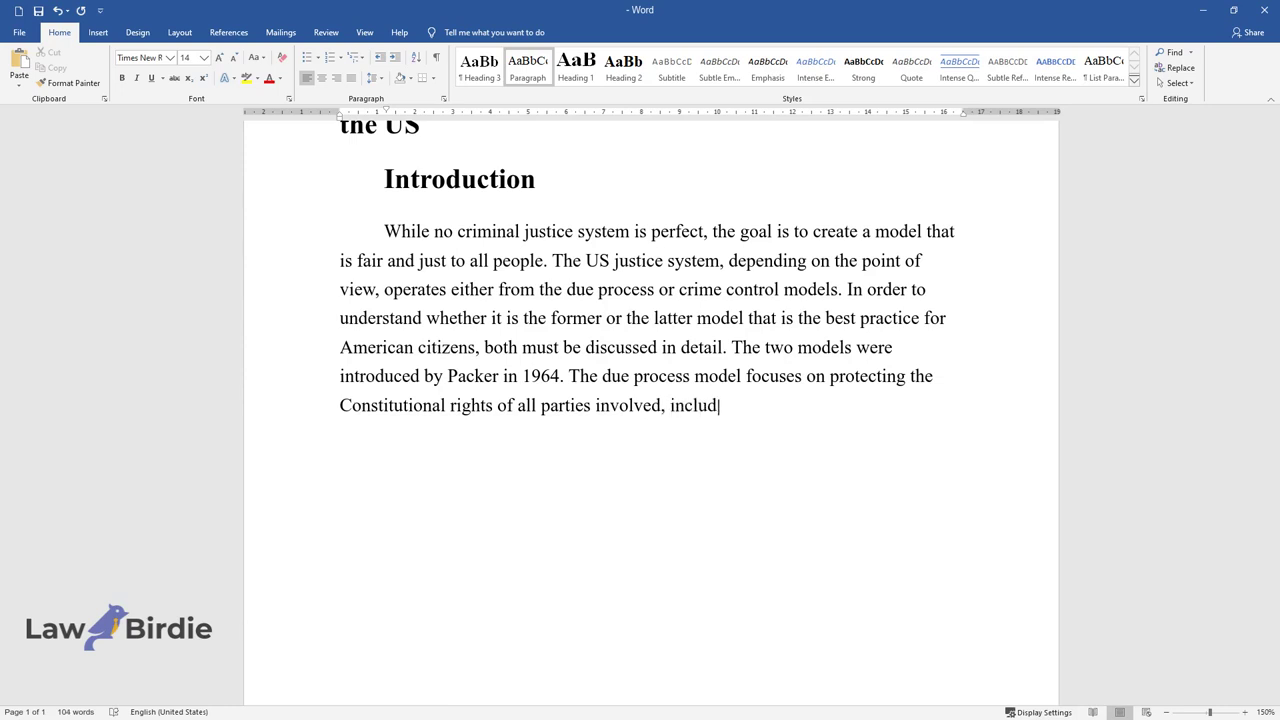
{"action": "type", "text": "ing the defendant. By contrast, t"}
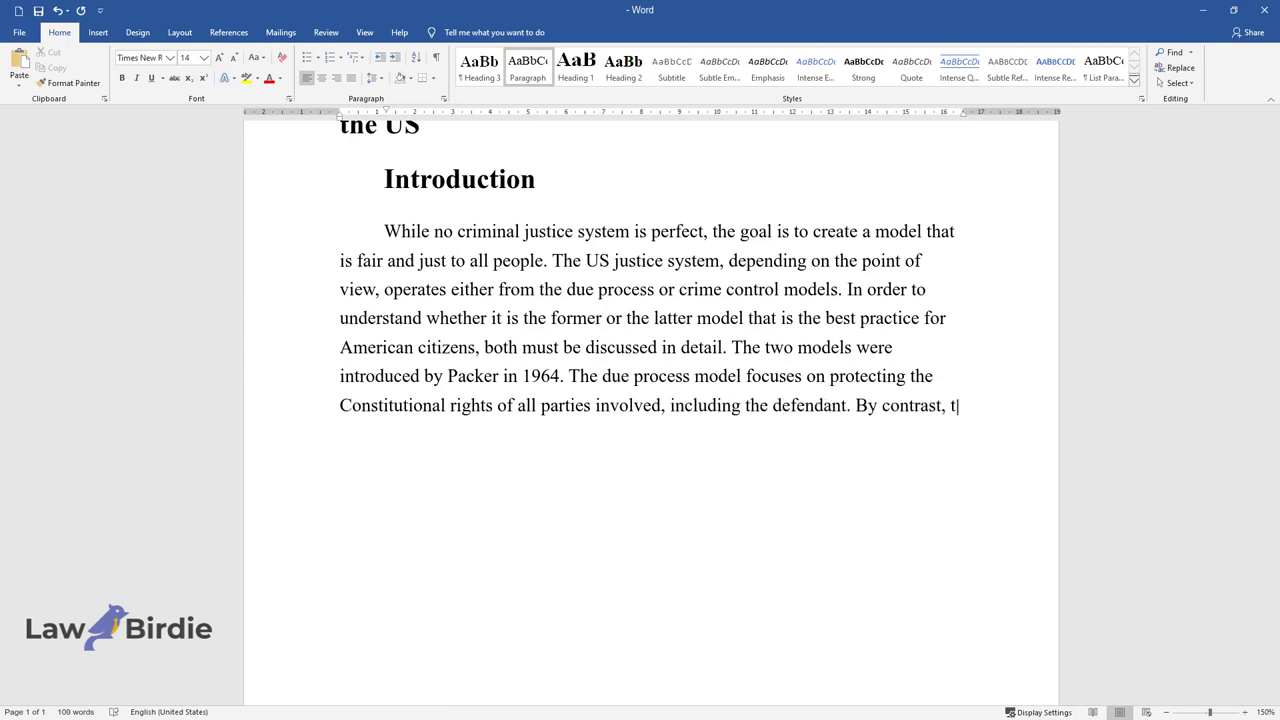
{"action": "type", "text": "he crime control model puts a hig"}
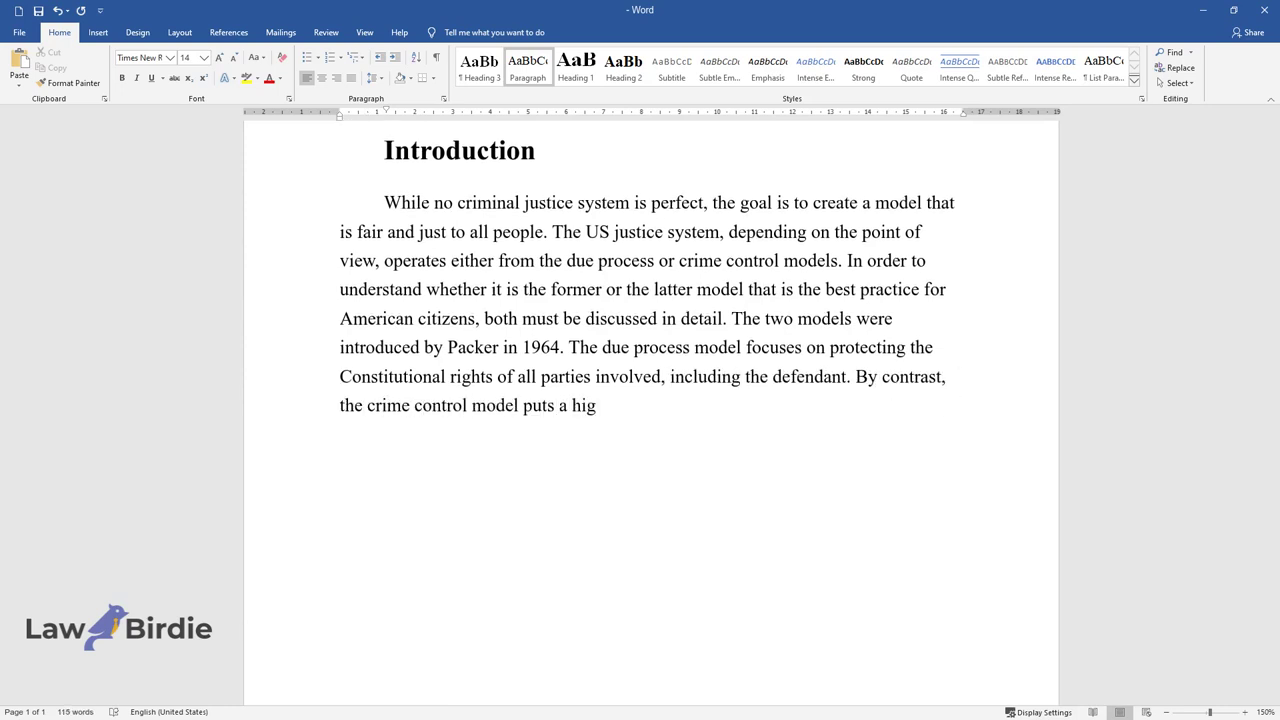
{"action": "type", "text": "her emphasis on law enforcement an"}
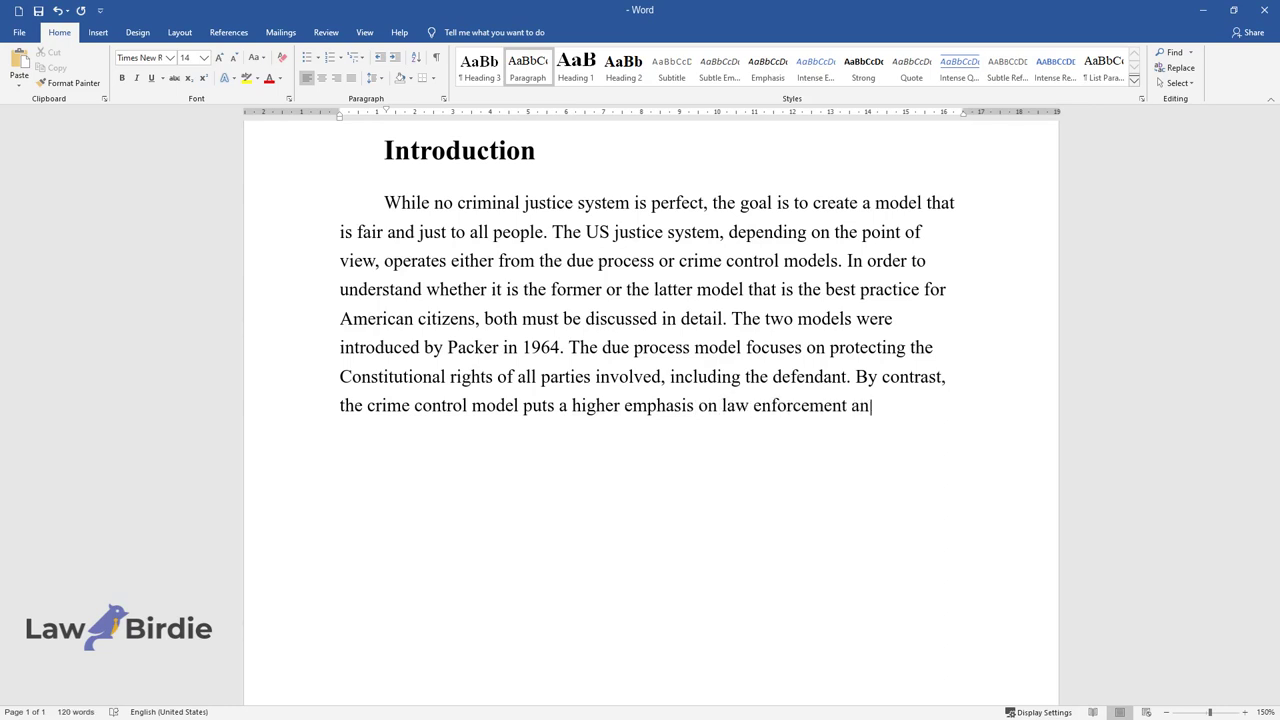
{"action": "type", "text": "d court processes. It can be argued that both mode"}
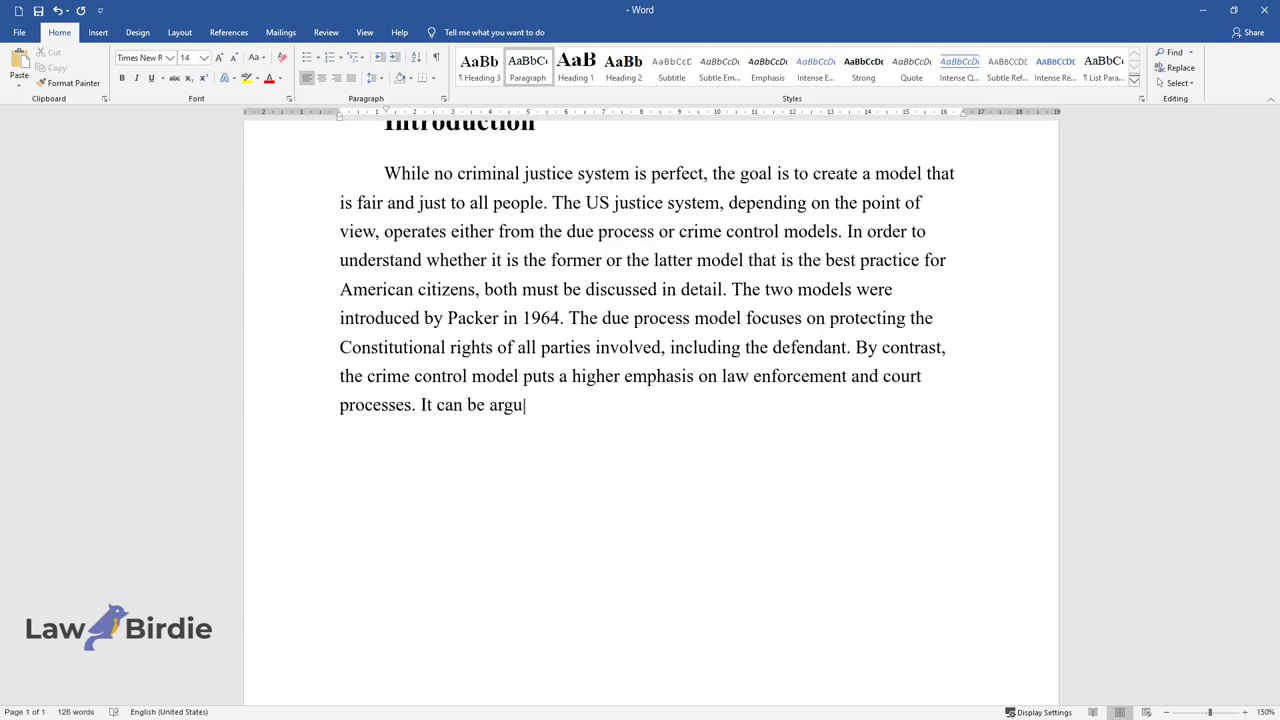
{"action": "type", "text": "ls used together"}
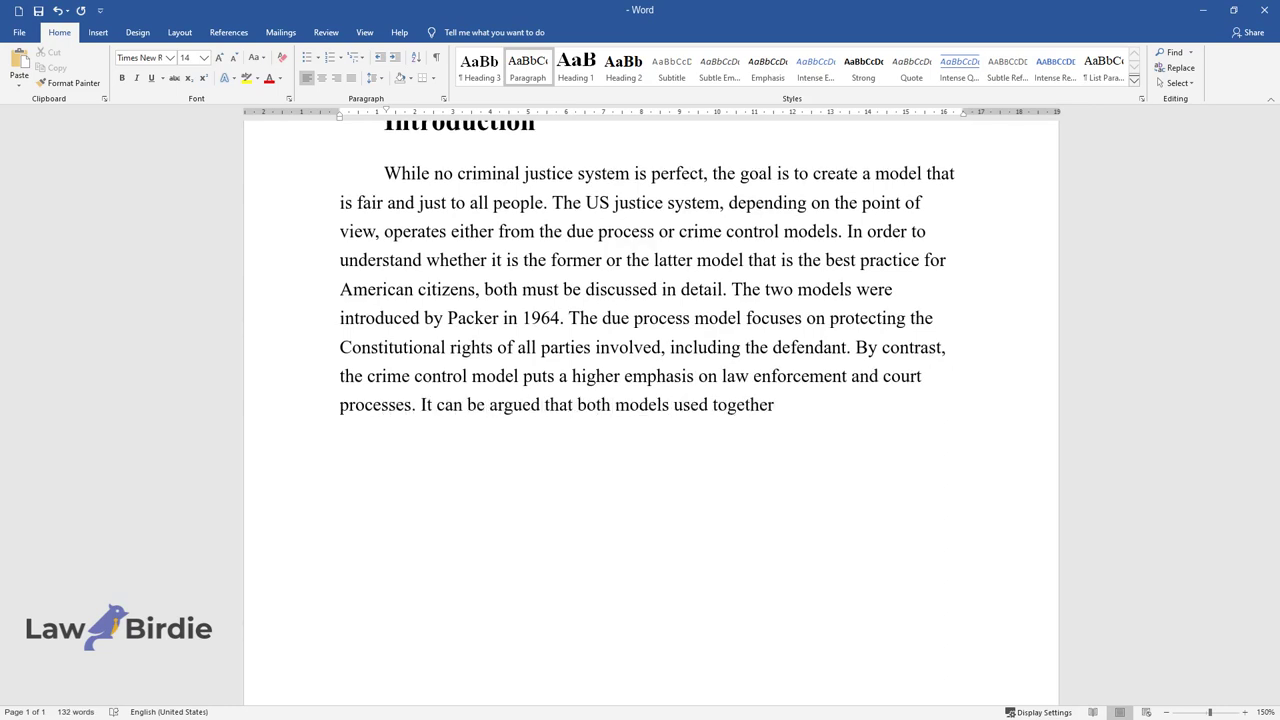
{"action": "type", "text": " are the best way of conducting ju"}
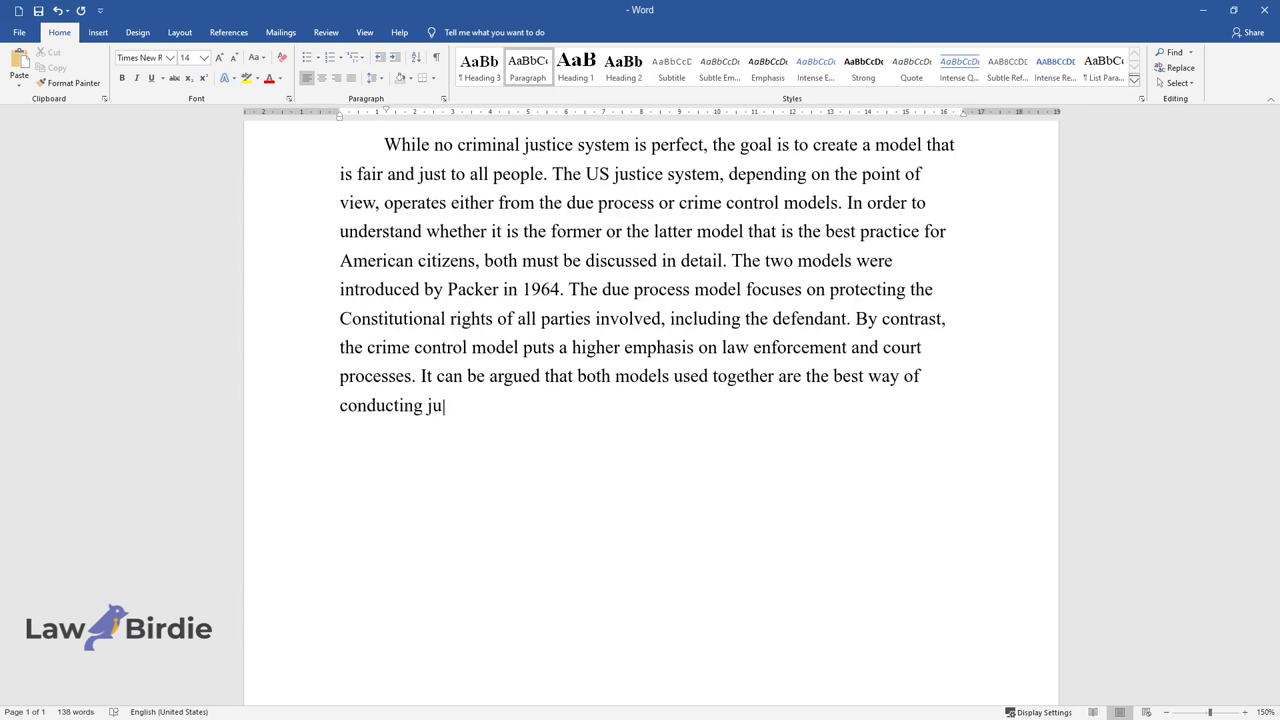
{"action": "type", "text": "stice. However, since this might bring contradictions and require"}
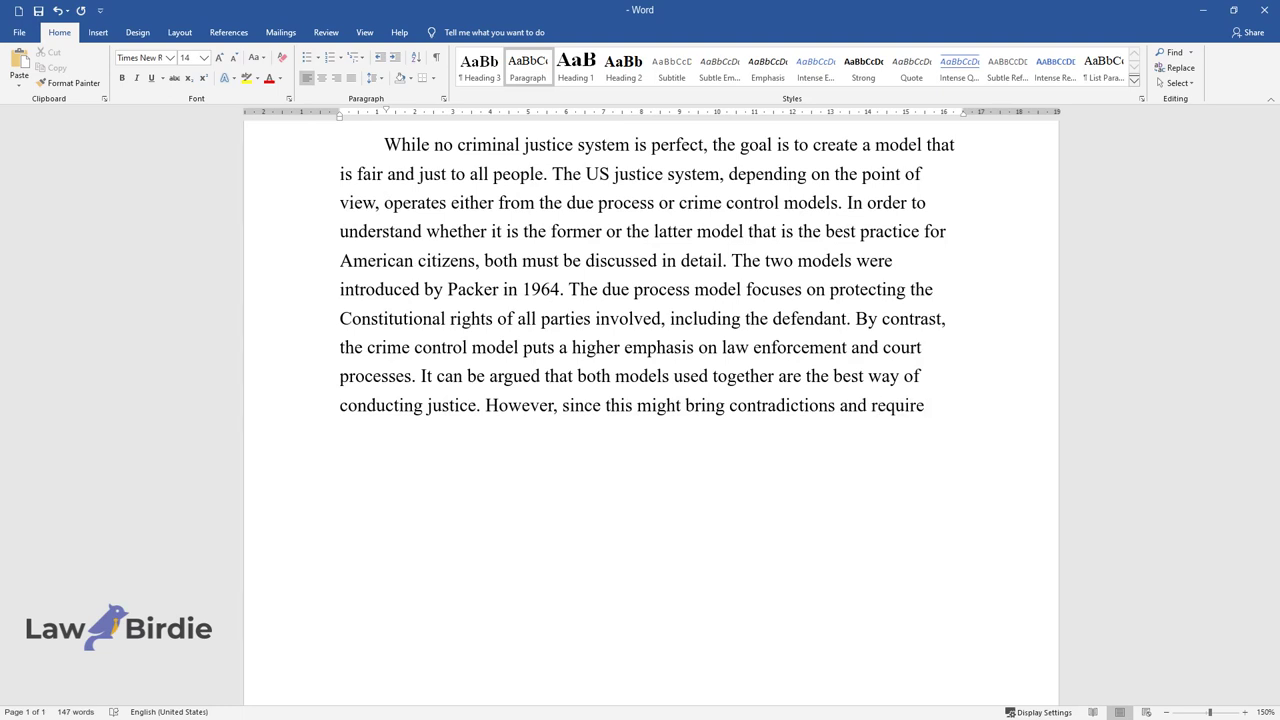
{"action": "type", "text": " overruling by one or the other model, it is necessary to be able to"}
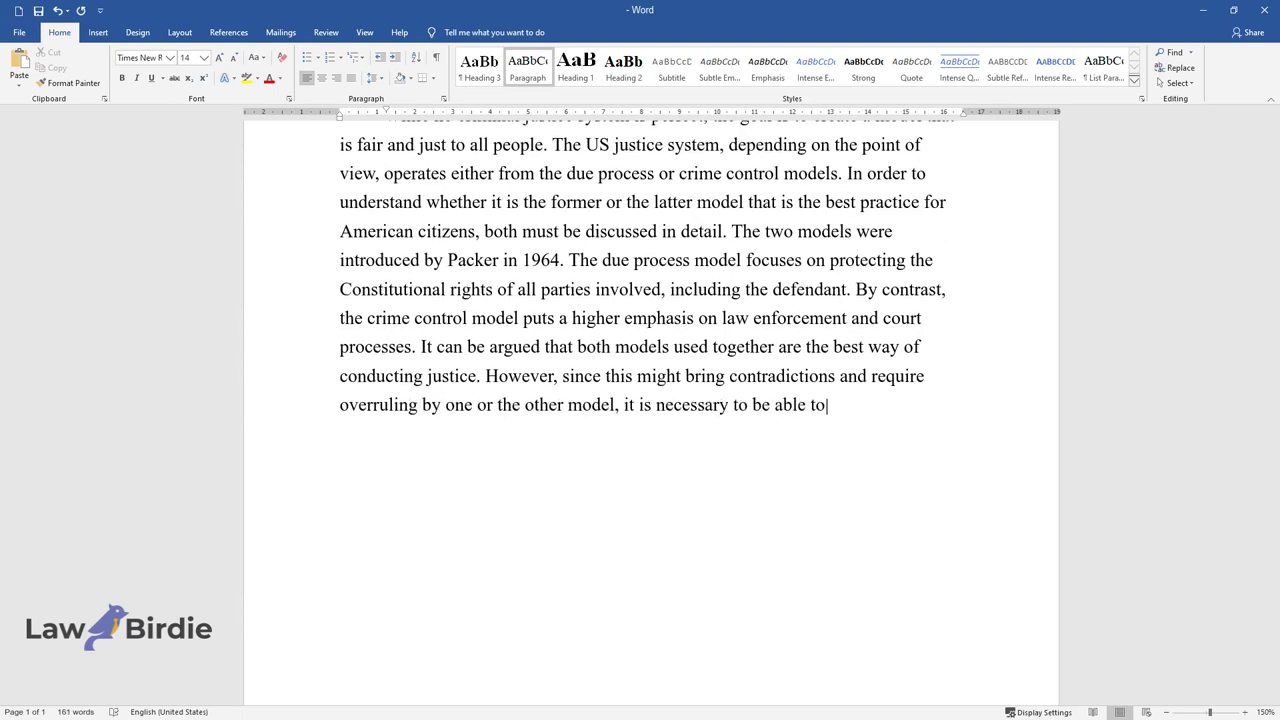
{"action": "type", "text": " make the decision of which one to apply."}
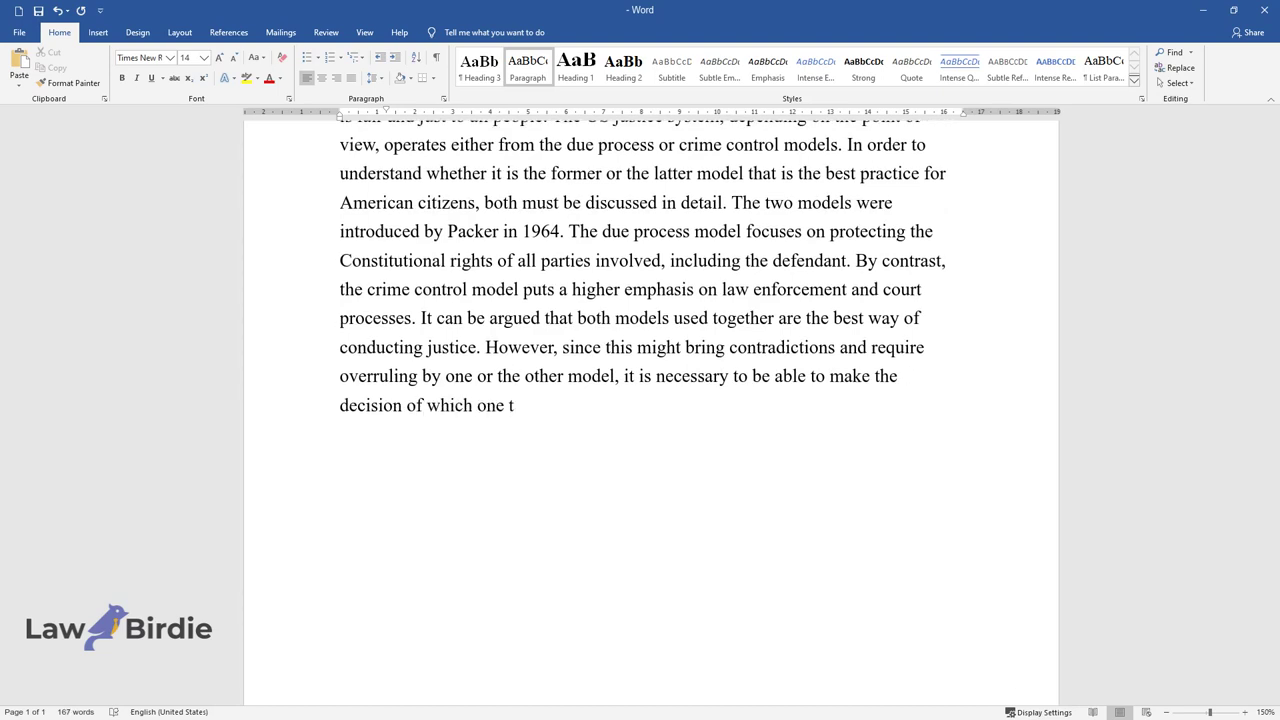
{"action": "type", "text": " Therefore, since the main"}
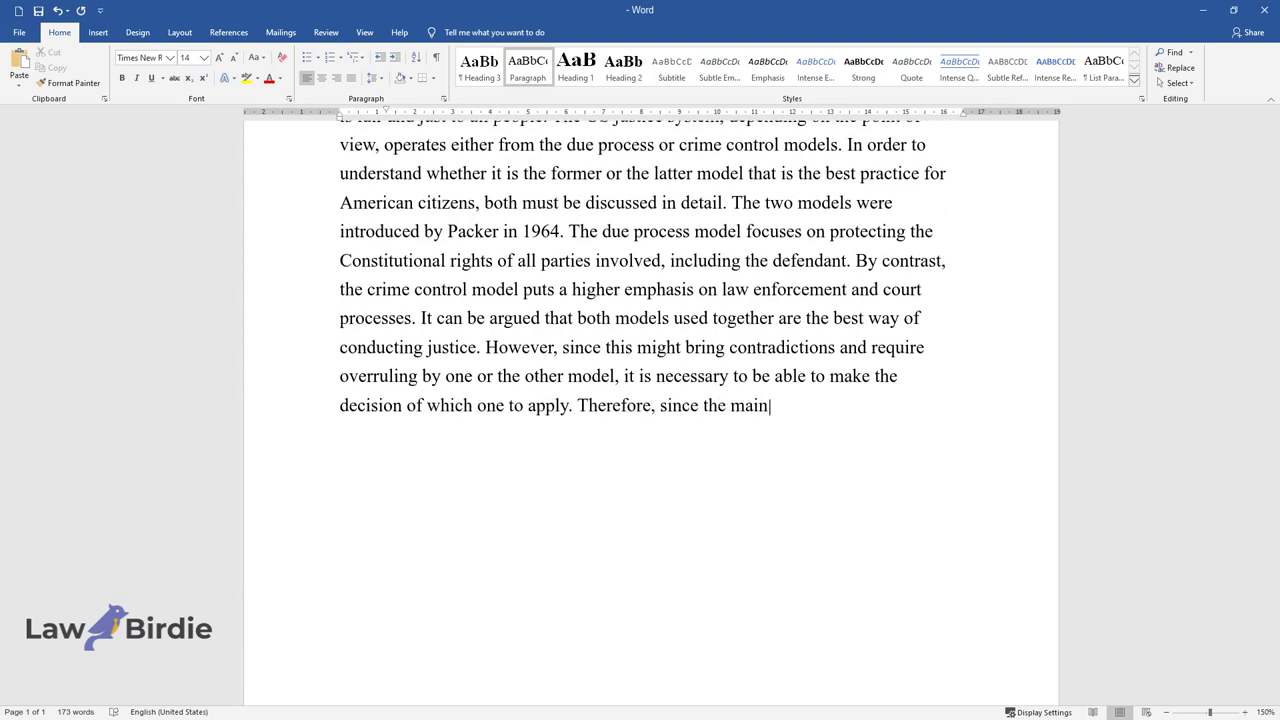
{"action": "type", "text": " goal of a criminal justice system must be justnes"}
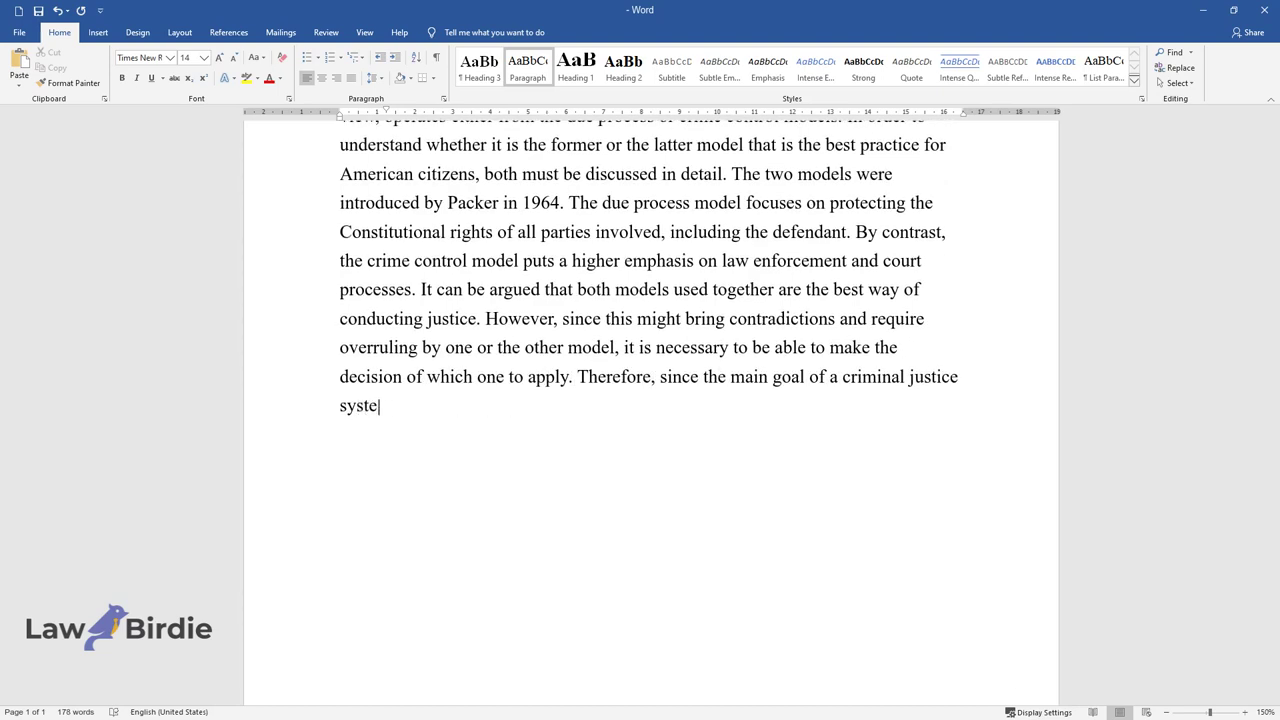
{"action": "type", "text": "s and fairness,"}
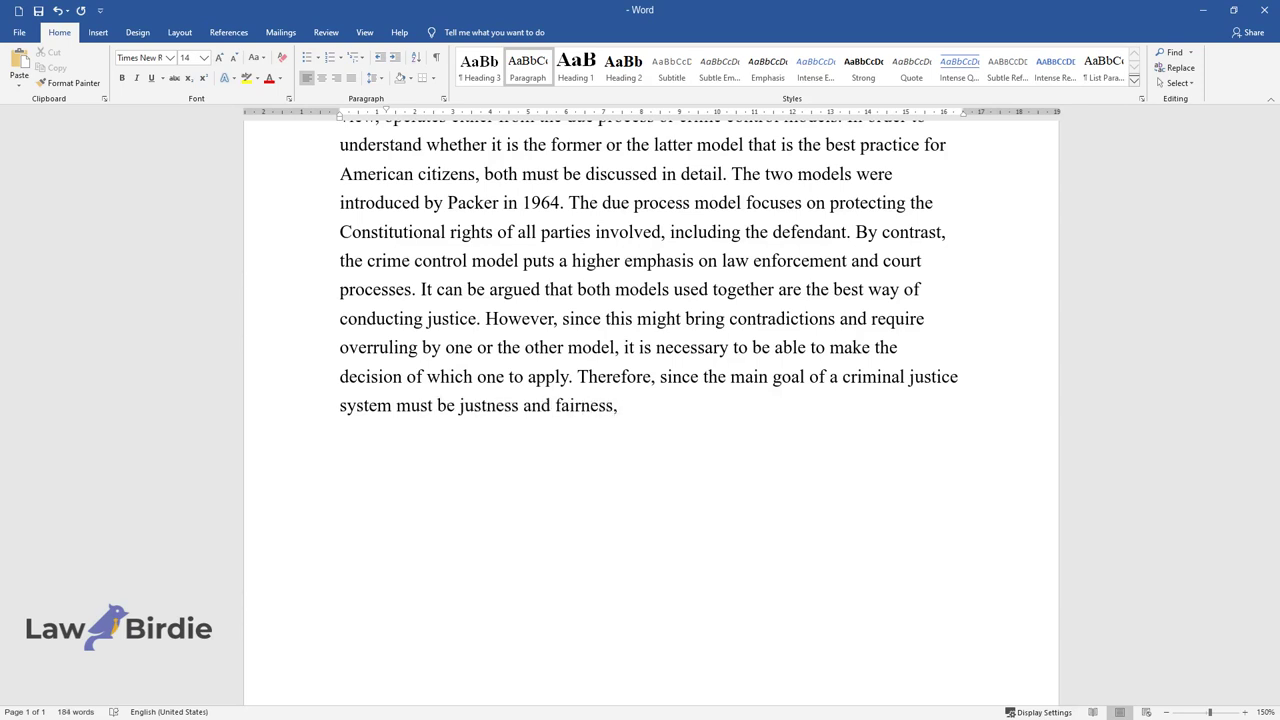
{"action": "type", "text": " the due process model must be prio"}
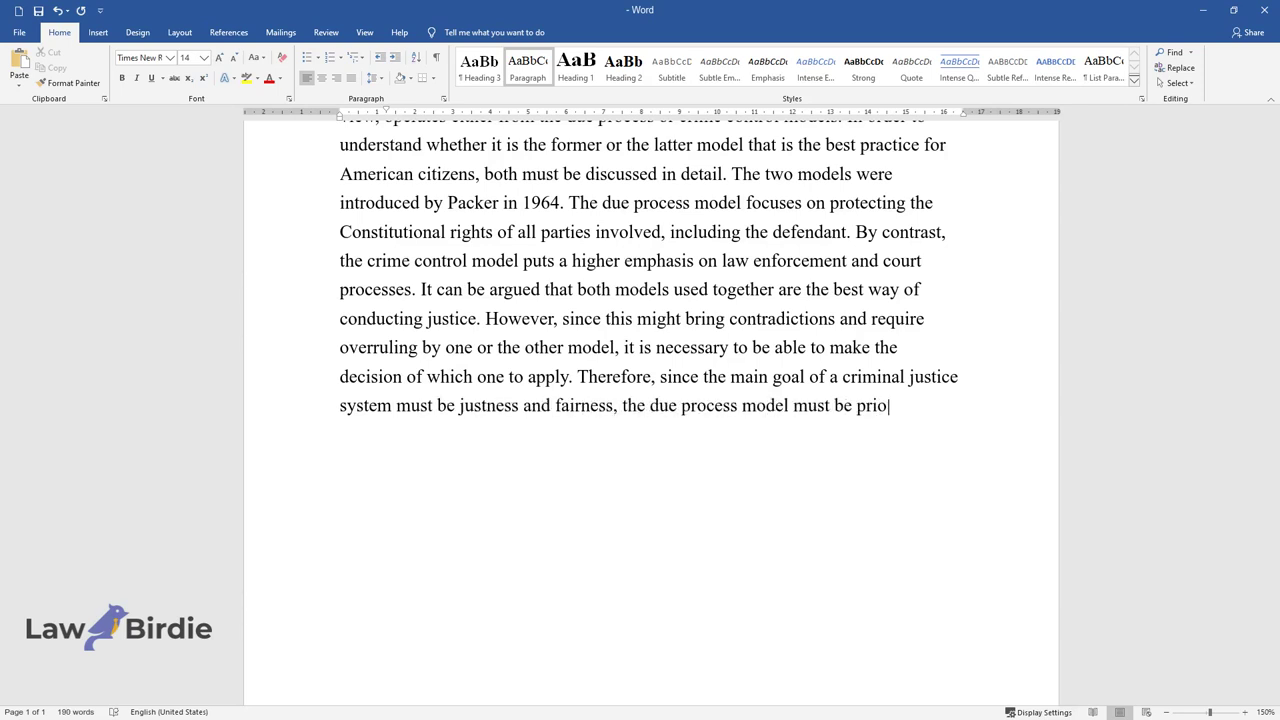
{"action": "type", "text": "ritized during these decisions."}
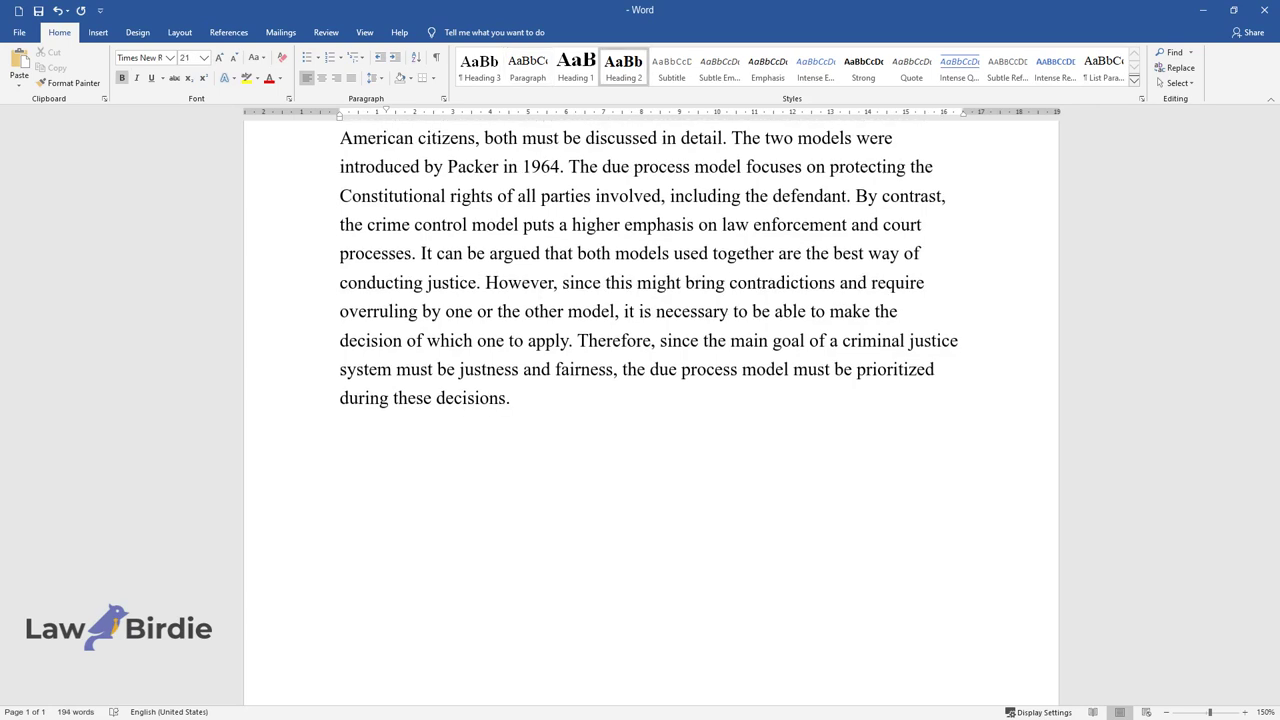
Step: Add 'The Due Process Model' heading with its paragraph on individual rights and protecting the innocent
{"action": "key", "text": "Return"}
{"action": "type", "text": "The Due Proc"}
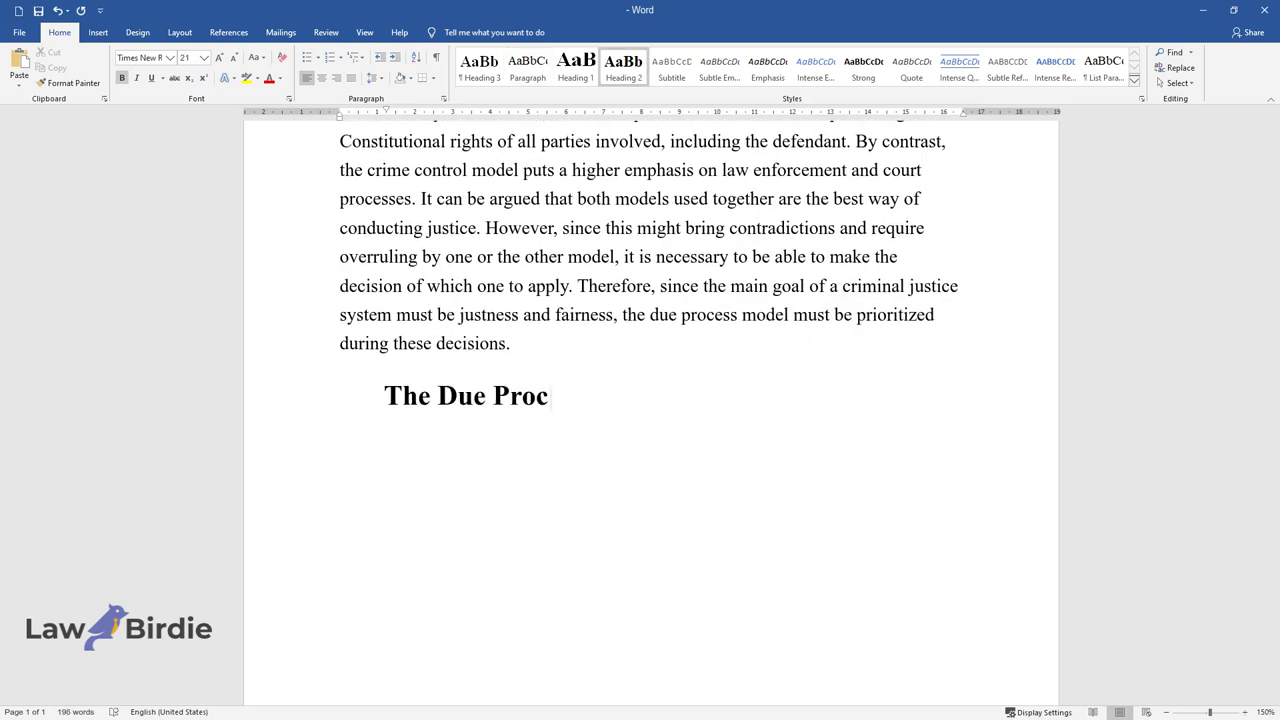
{"action": "type", "text": "ess Model"}
{"action": "key", "text": "Return"}
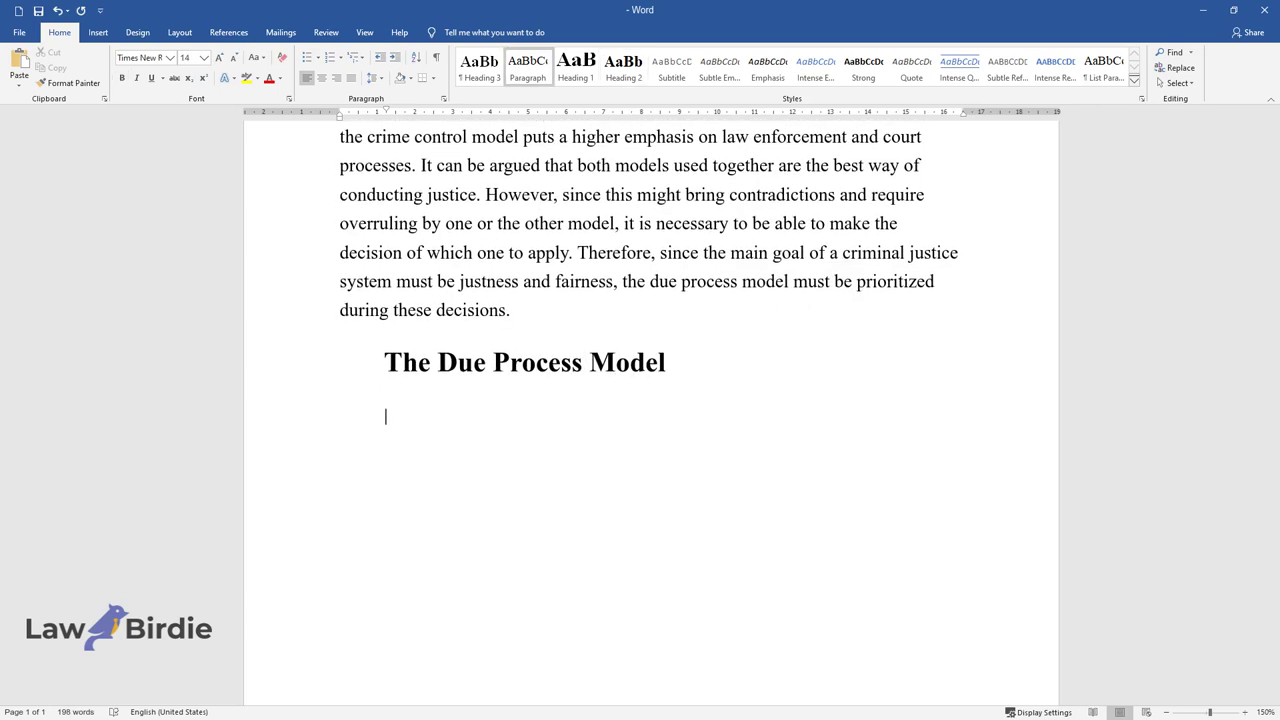
{"action": "type", "text": "The due process model is root"}
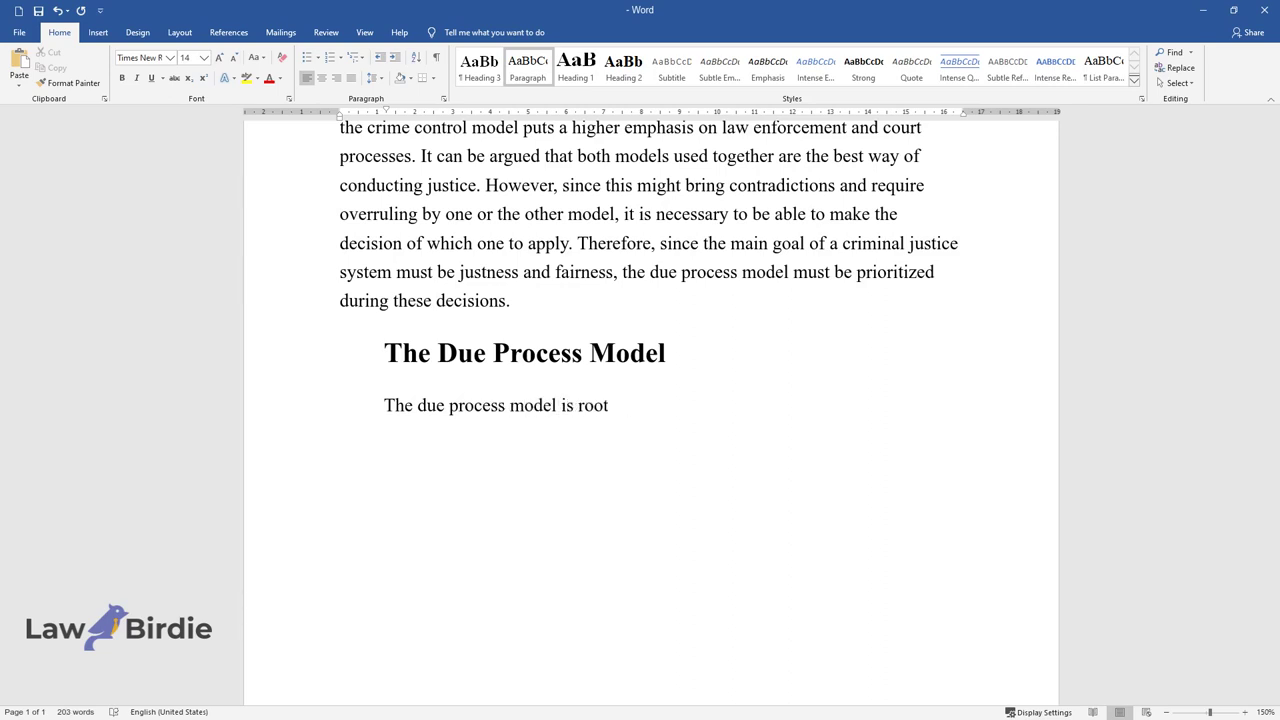
{"action": "type", "text": "ed in respect of individual rights"}
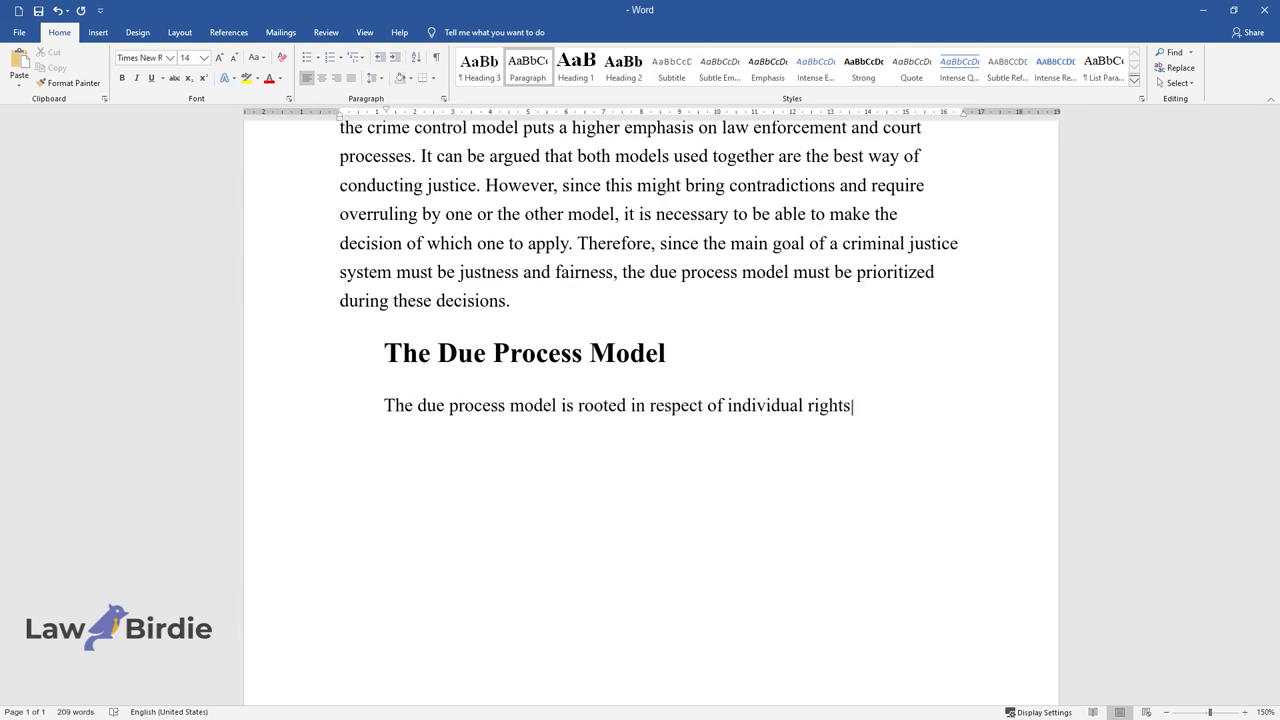
{"action": "type", "text": " and the protection of the innocen"}
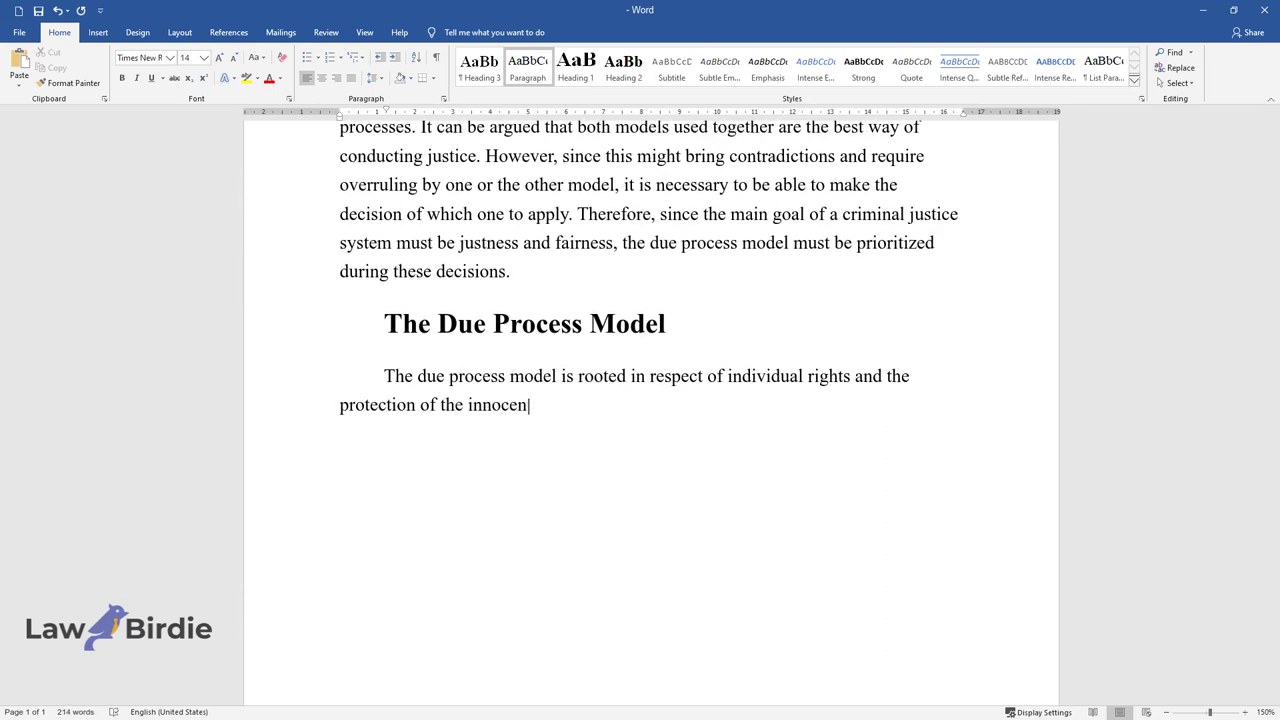
{"action": "type", "text": "t. Thus, at its core, it strives t"}
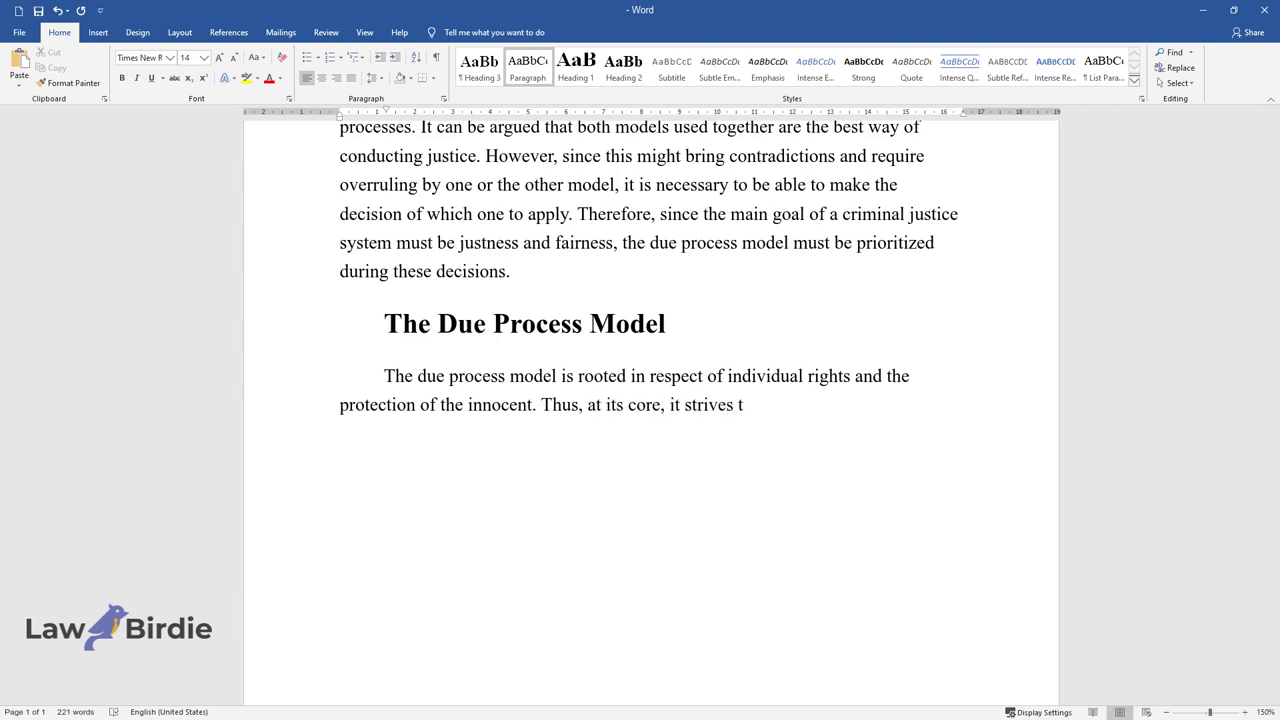
{"action": "type", "text": "o limit the power that the governm"}
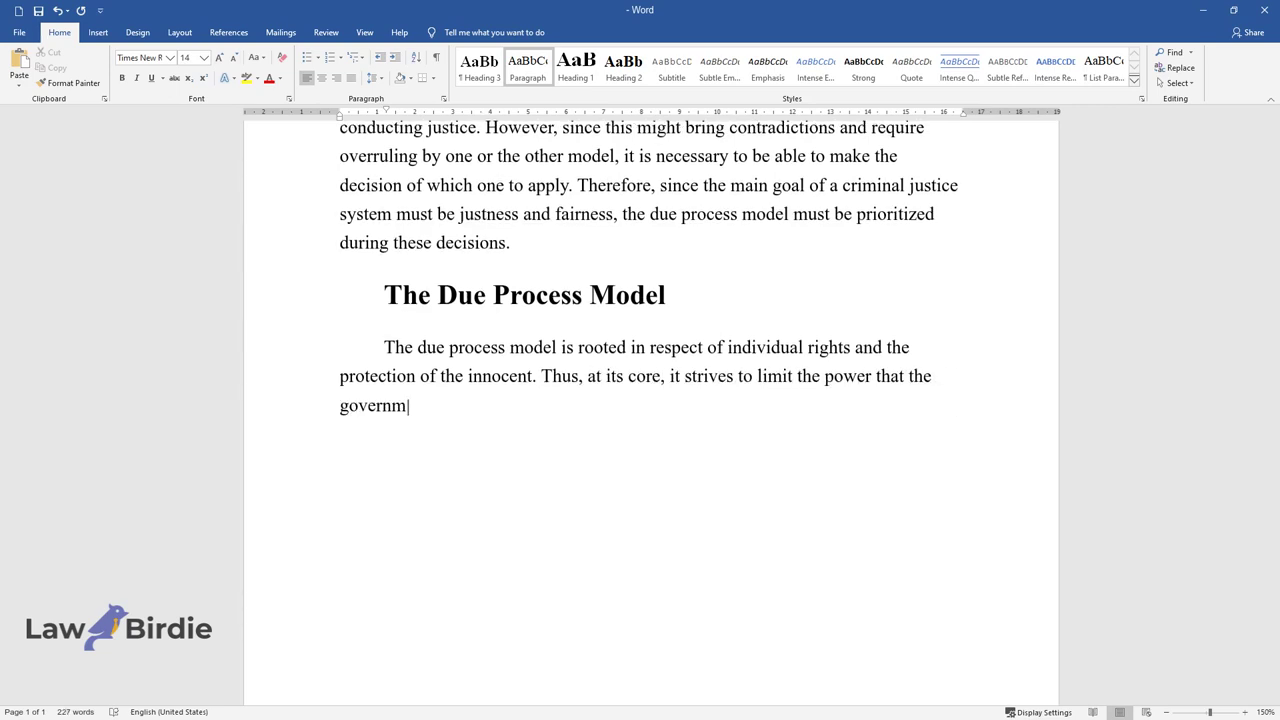
{"action": "type", "text": "ent has over the court decision an"}
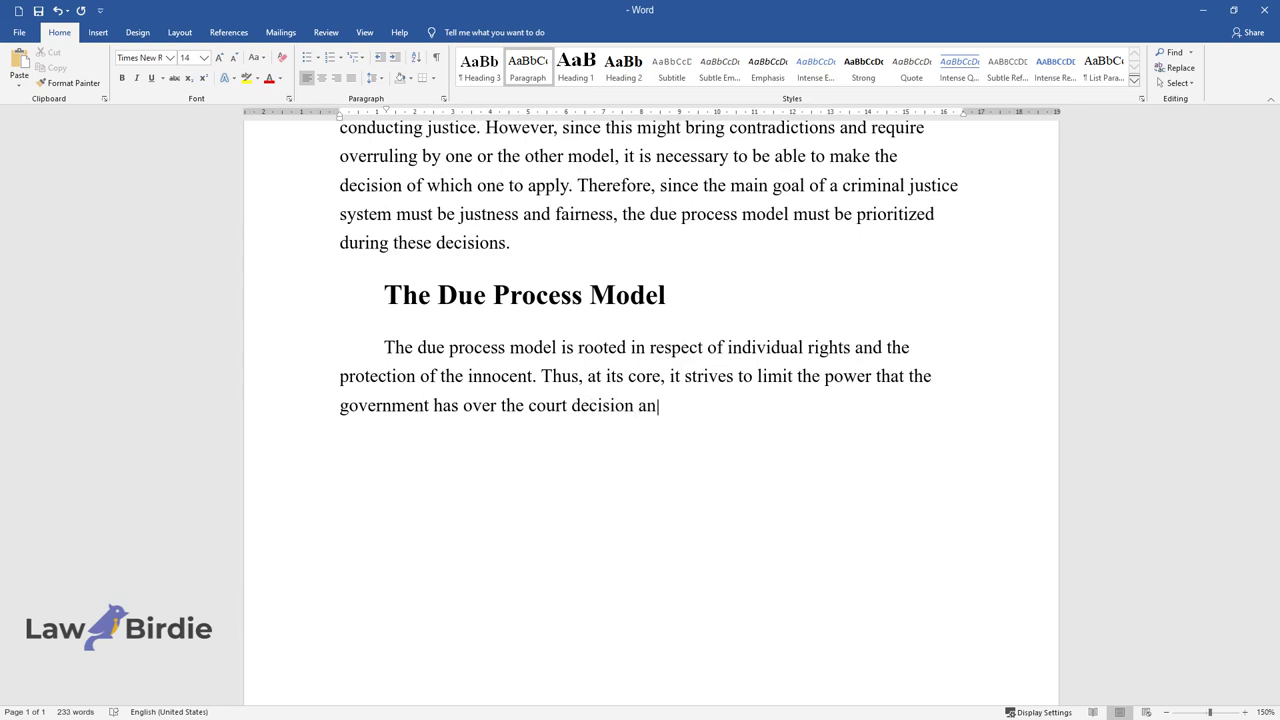
{"action": "type", "text": "d attempts to prevent all wrongful"}
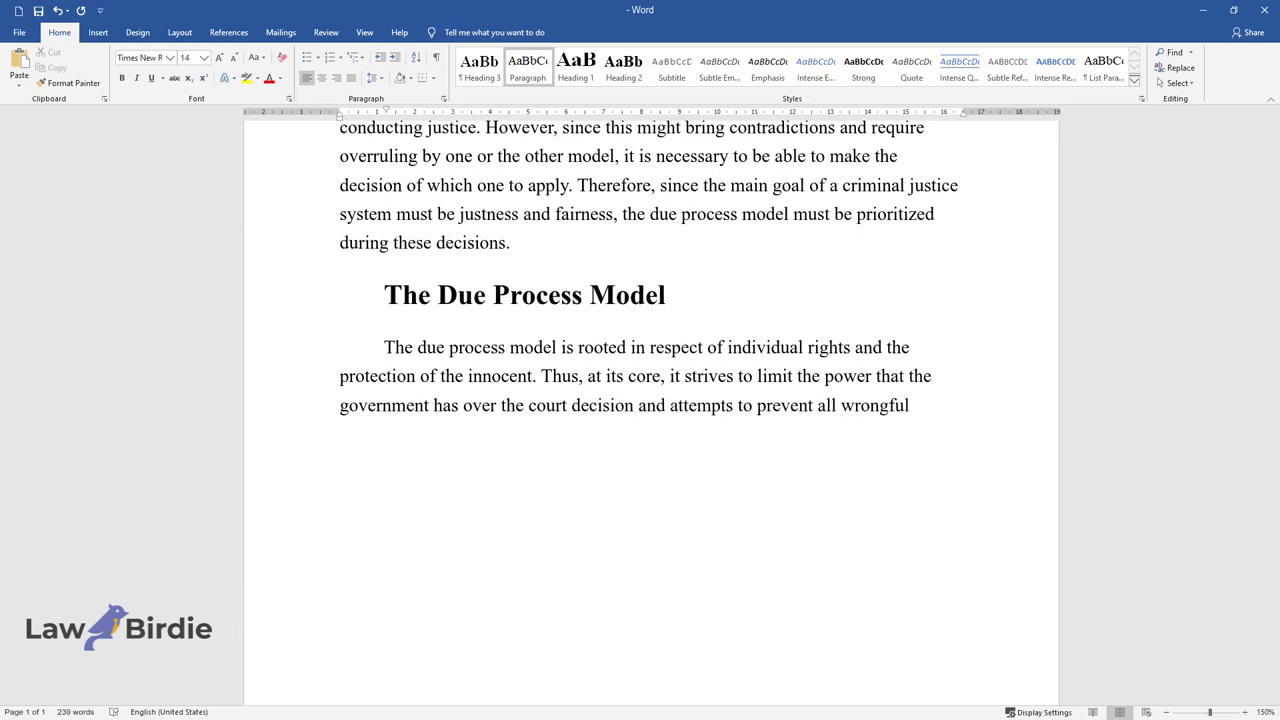
{"action": "type", "text": " convictions. According to nationa"}
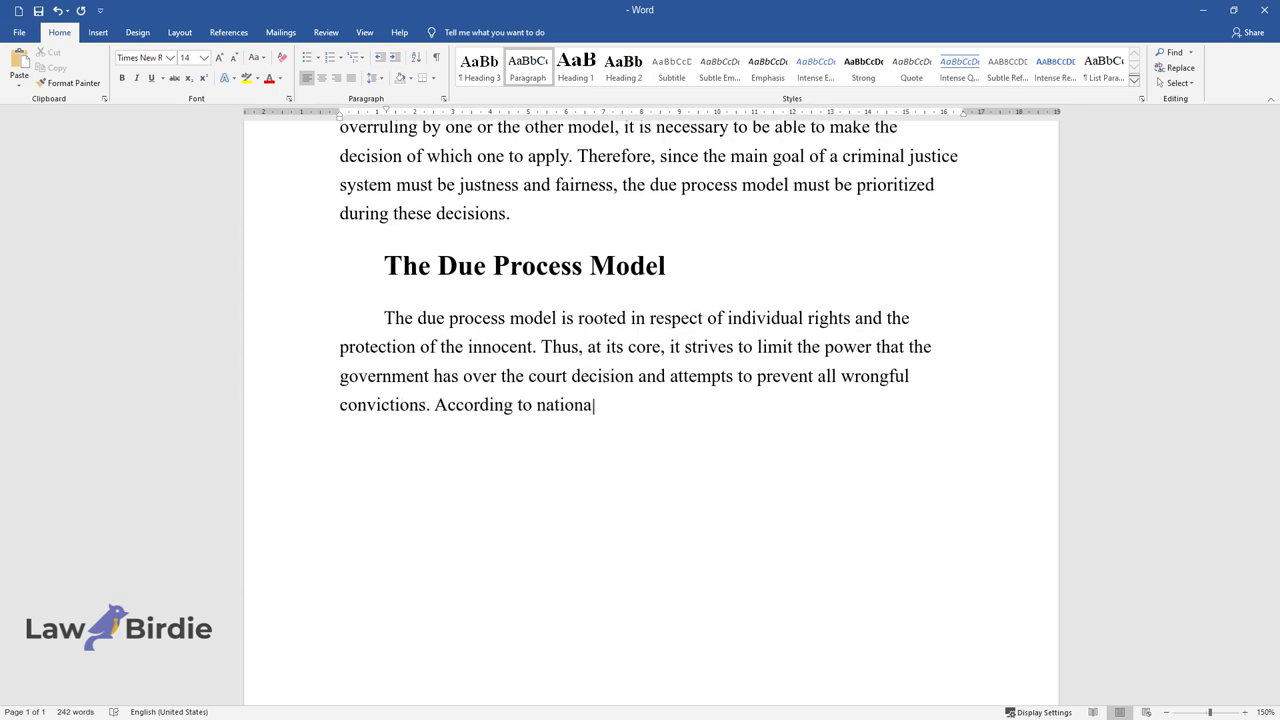
{"action": "type", "text": "l statistics, over 2500 people in "}
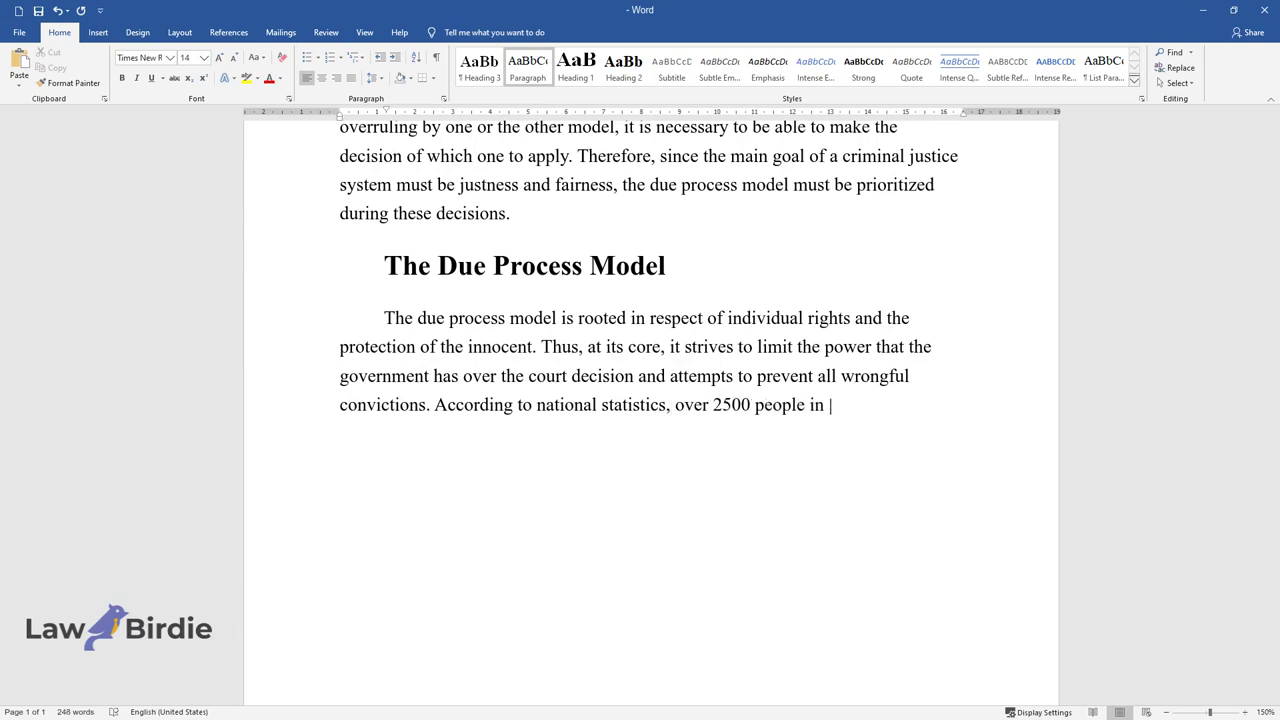
{"action": "type", "text": "the"}
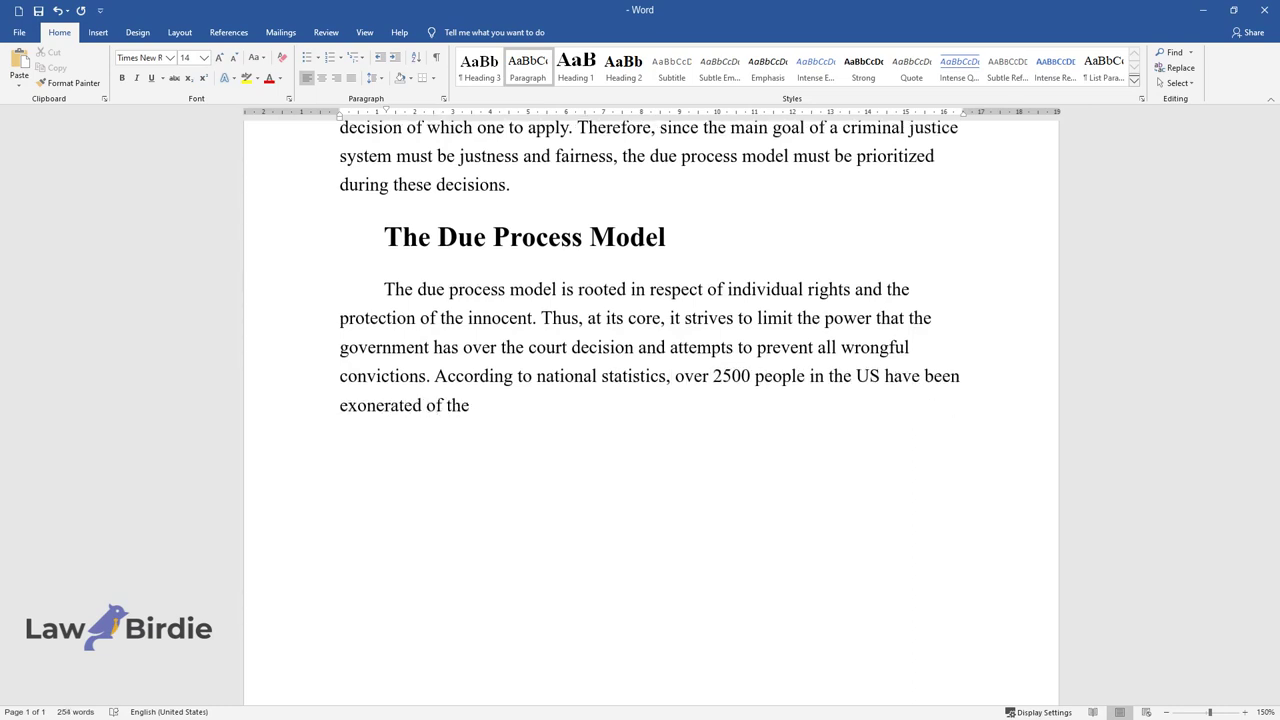
{"action": "type", "text": " US have been exonerated of their crimes in the past 30 years. T"}
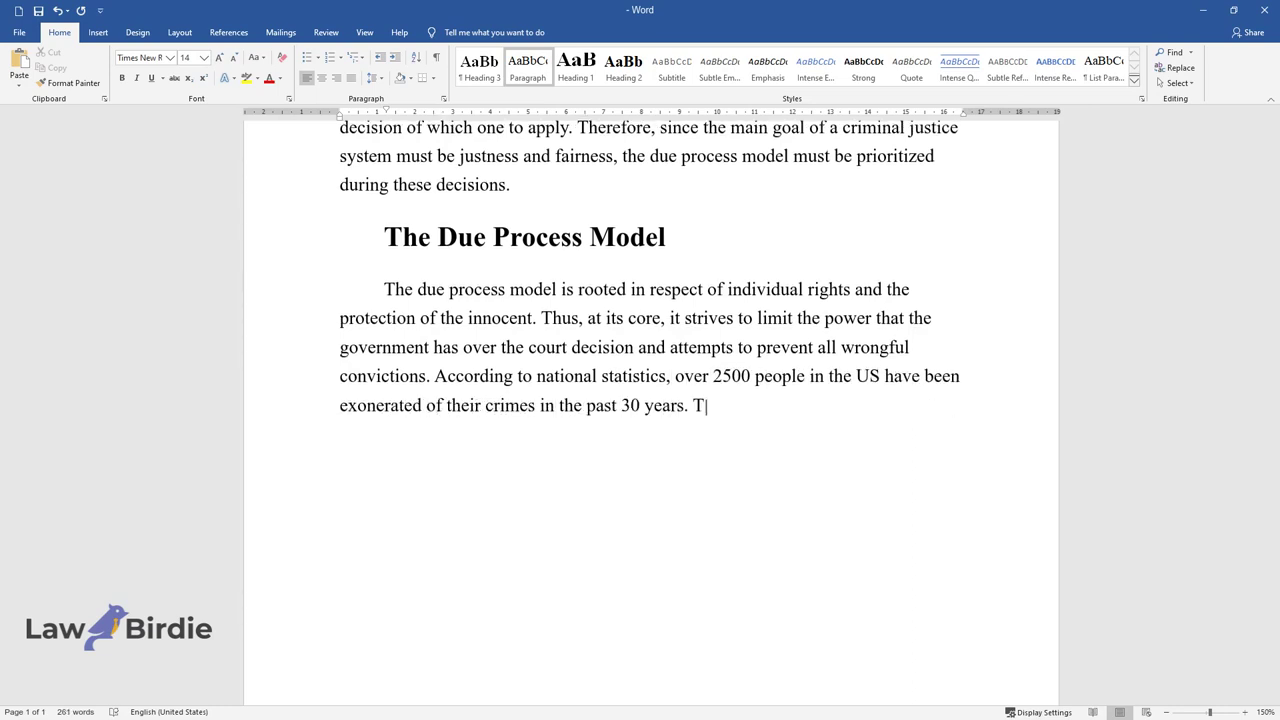
{"action": "type", "text": "herefore, it is clear that these m"}
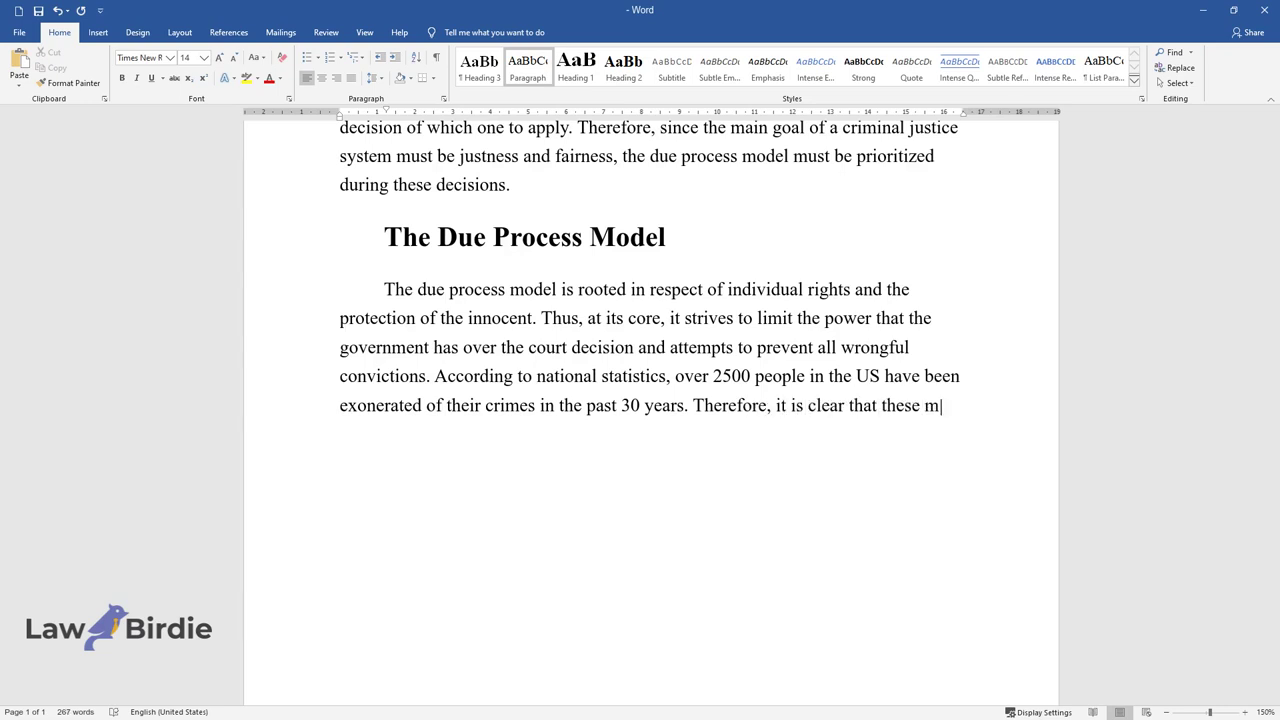
{"action": "type", "text": "easures for error detection are re"}
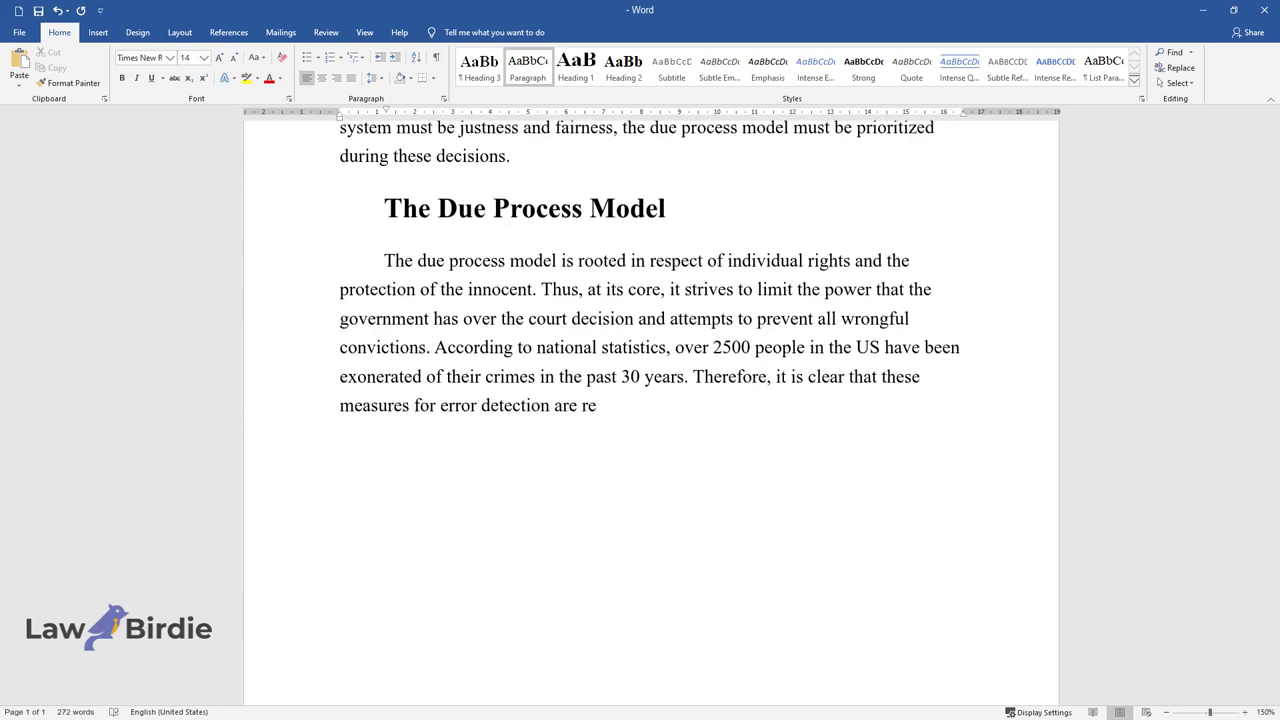
{"action": "type", "text": "quired and necessary. By using due"}
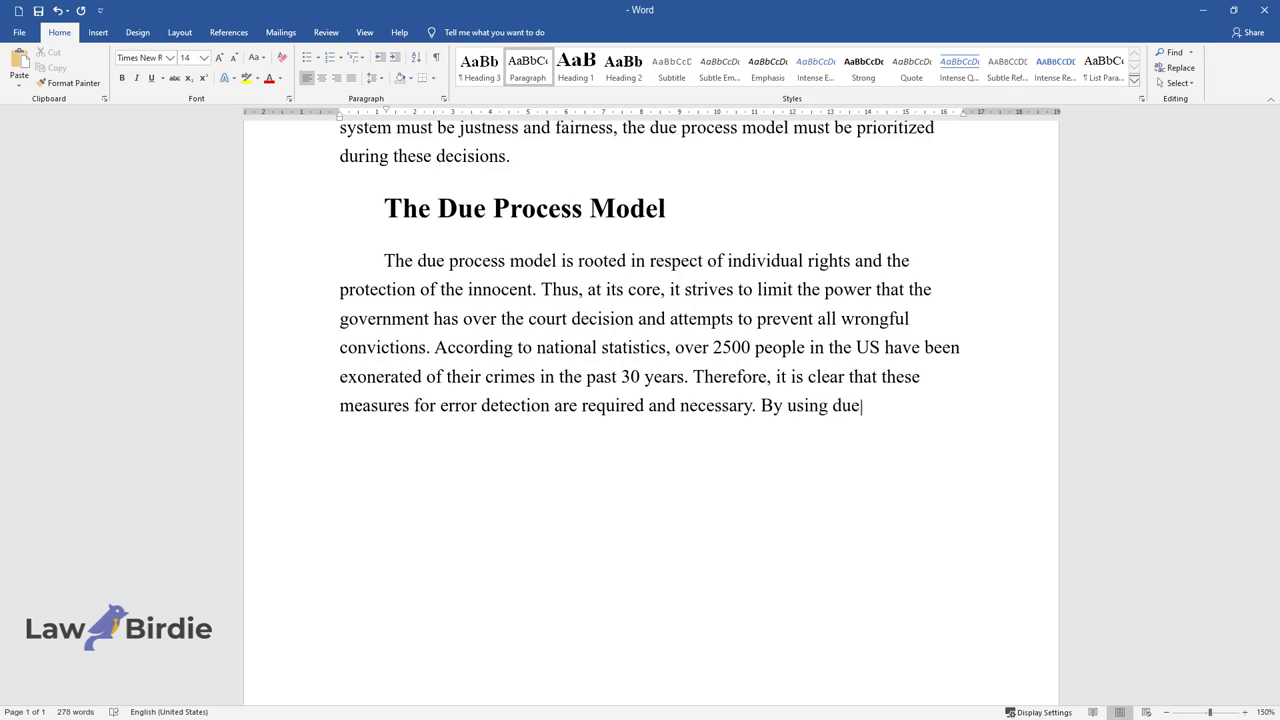
{"action": "type", "text": " process, the law enforcers rely o"}
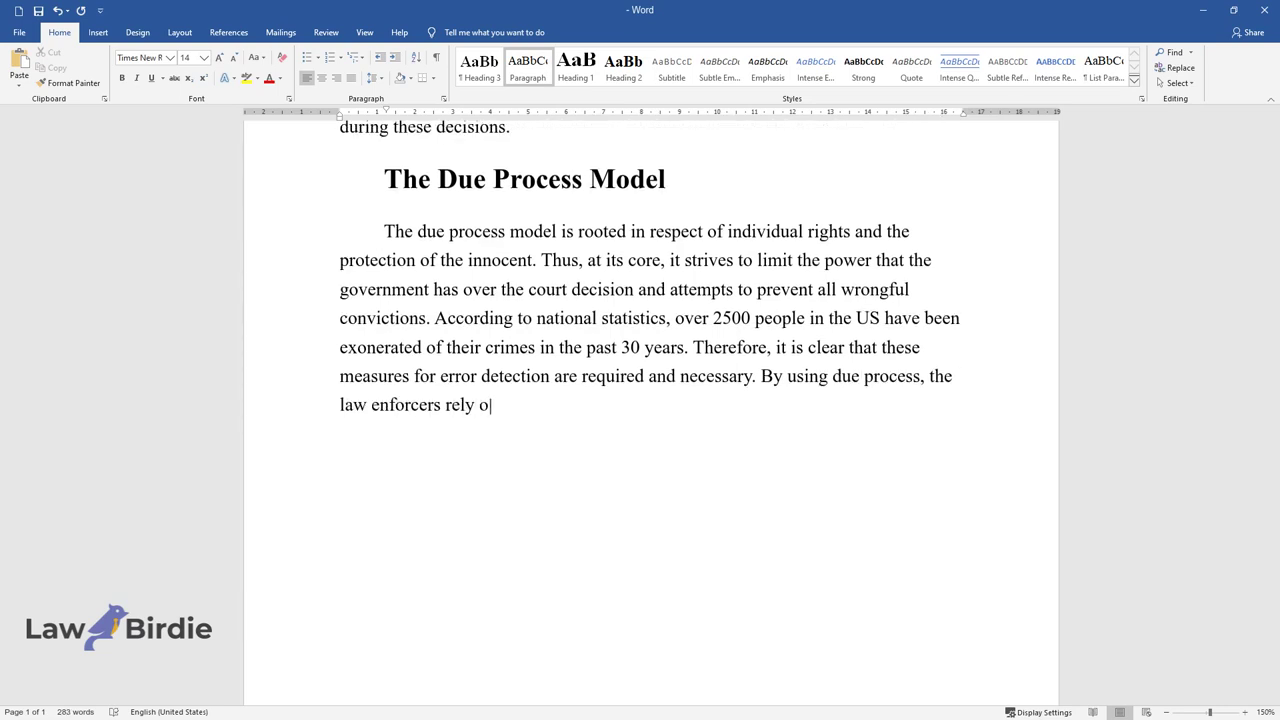
{"action": "type", "text": "n facts and evidence for the convi"}
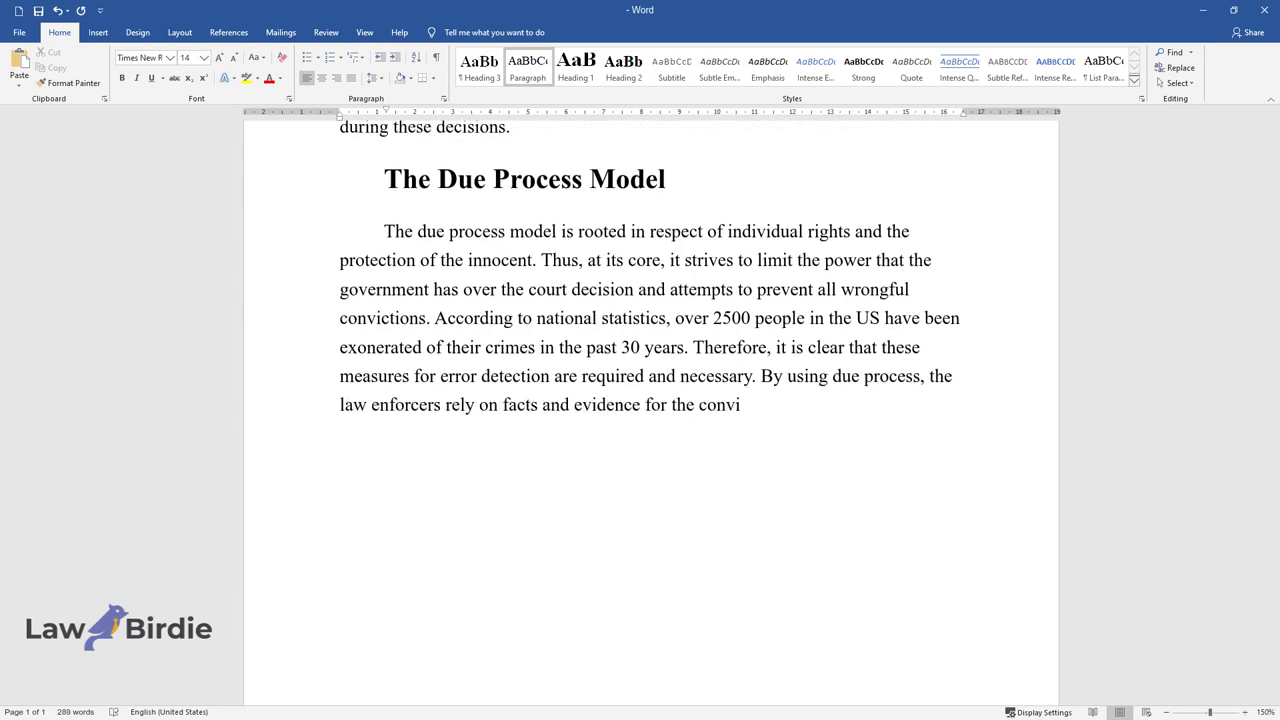
{"action": "type", "text": "ctions, which is necessary to prot"}
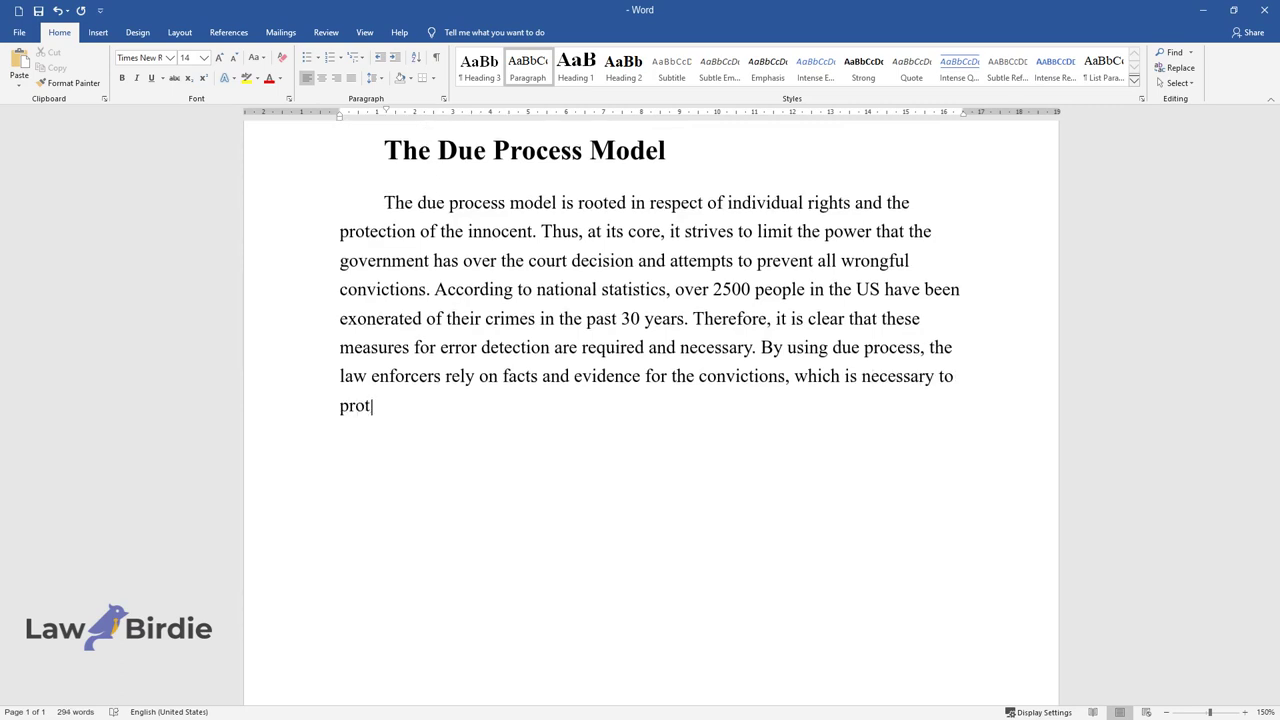
{"action": "type", "text": "ect the innocent from being wrongly accused."}
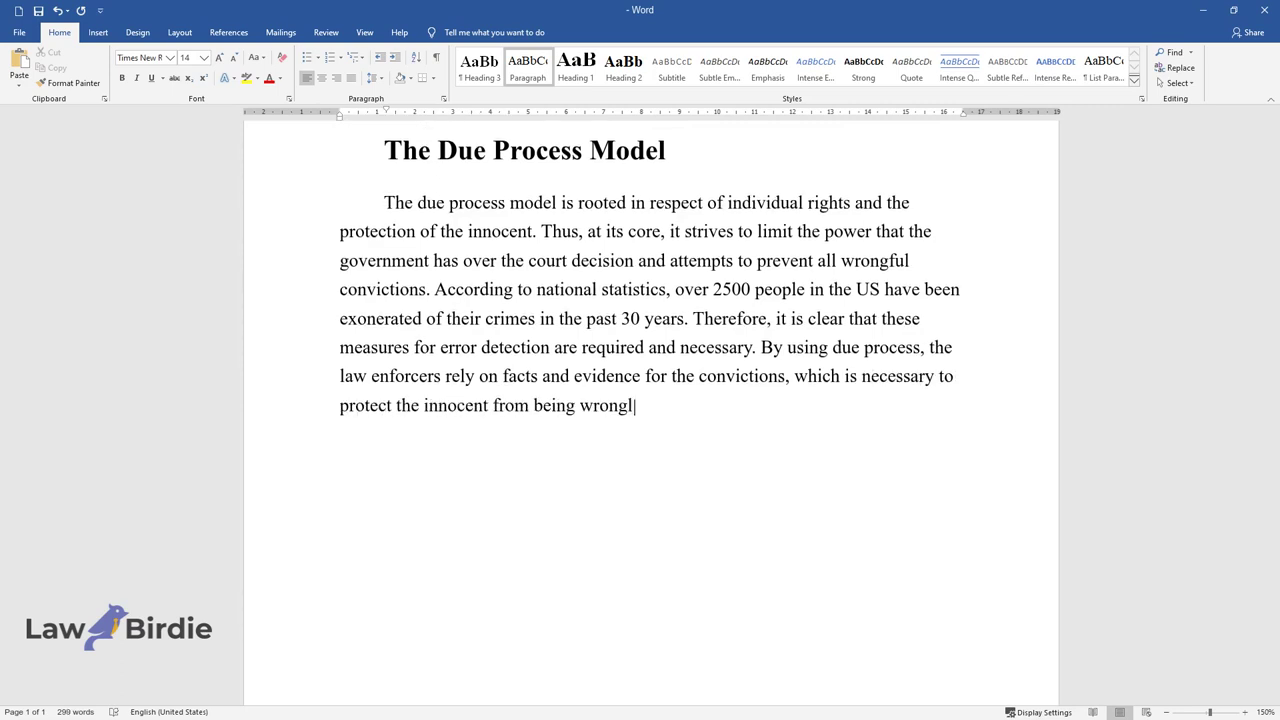
{"action": "key", "text": "ctrl+Return"}
Step: Add 'The Crime Control Model' heading with its paragraph on punishing criminals and fast incarceration
{"action": "type", "text": "The "}
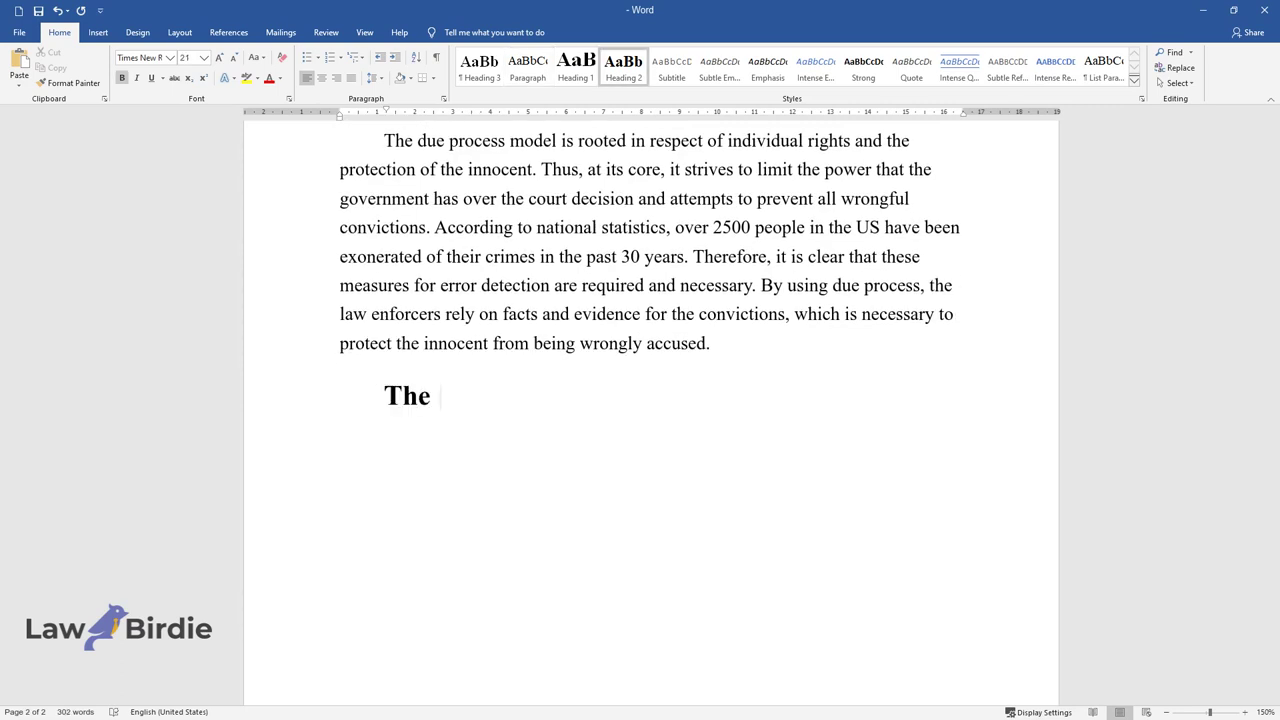
{"action": "type", "text": "Crime Control Model"}
{"action": "key", "text": "Return"}
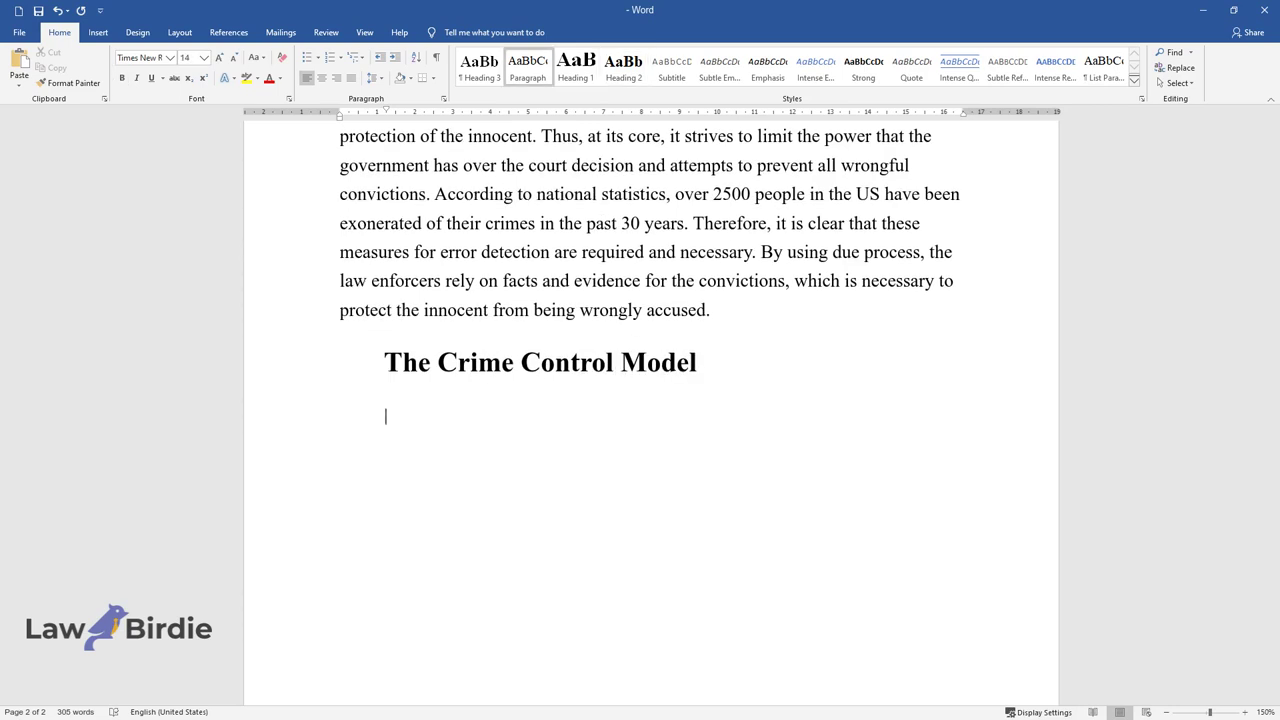
{"action": "type", "text": "The crime control model, on the other h"}
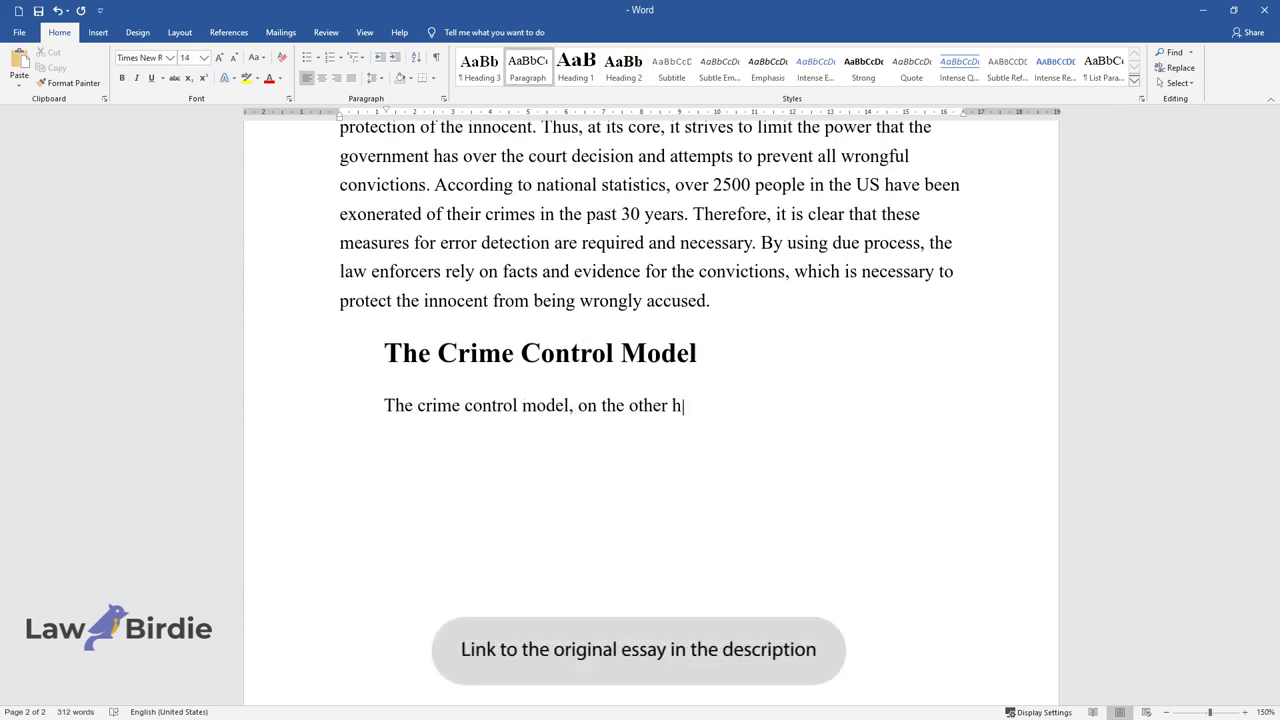
{"action": "type", "text": "and, focuses primarily on punishing"}
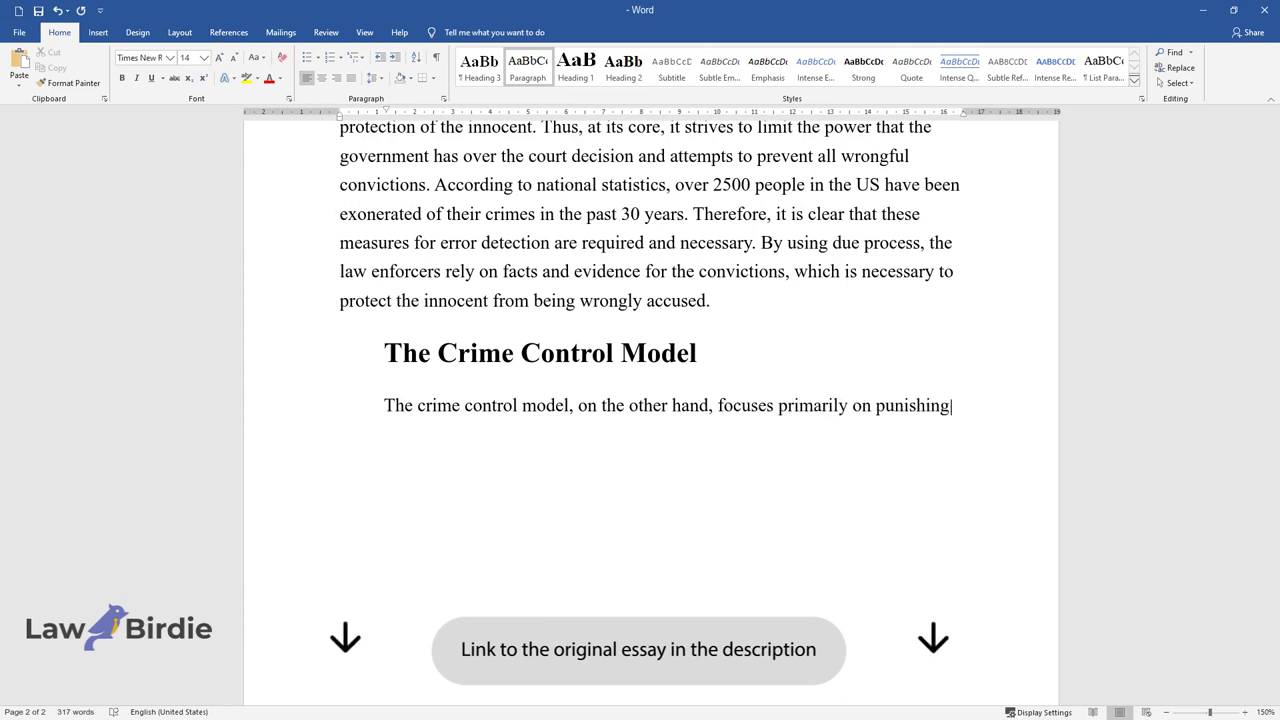
{"action": "type", "text": " criminals rather than on protecti"}
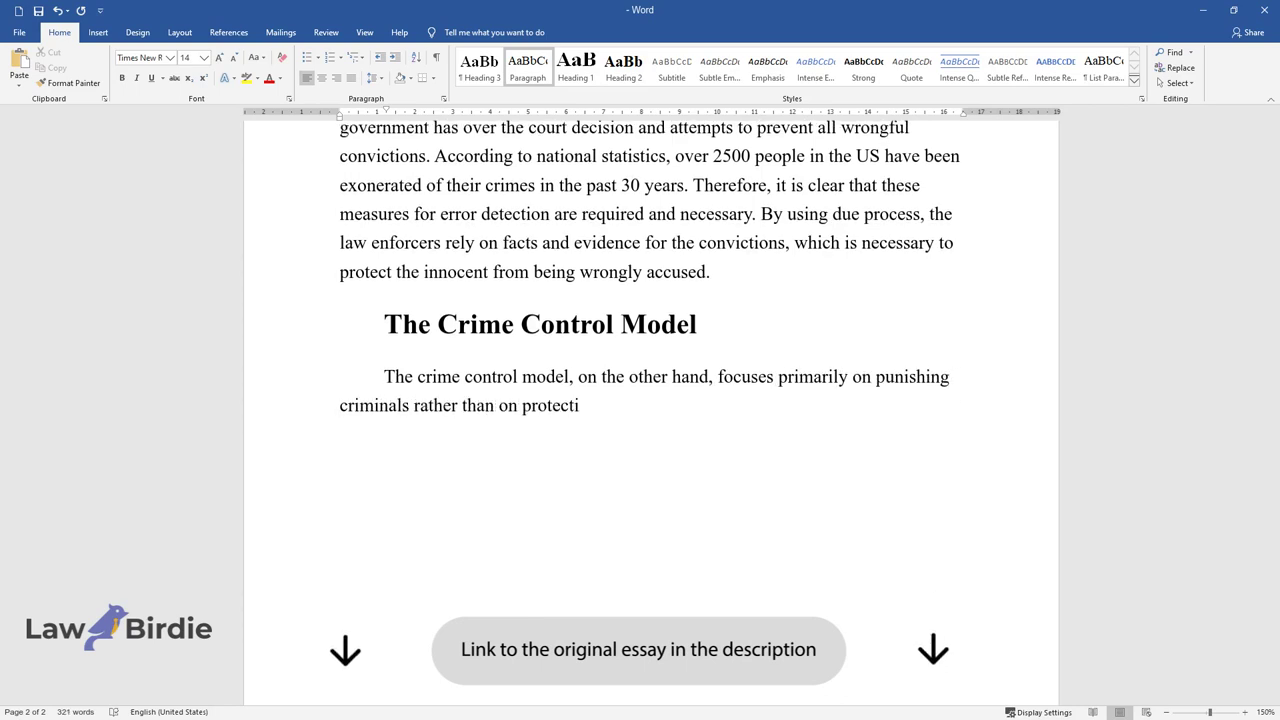
{"action": "type", "text": "ng individuals. In this case, the a"}
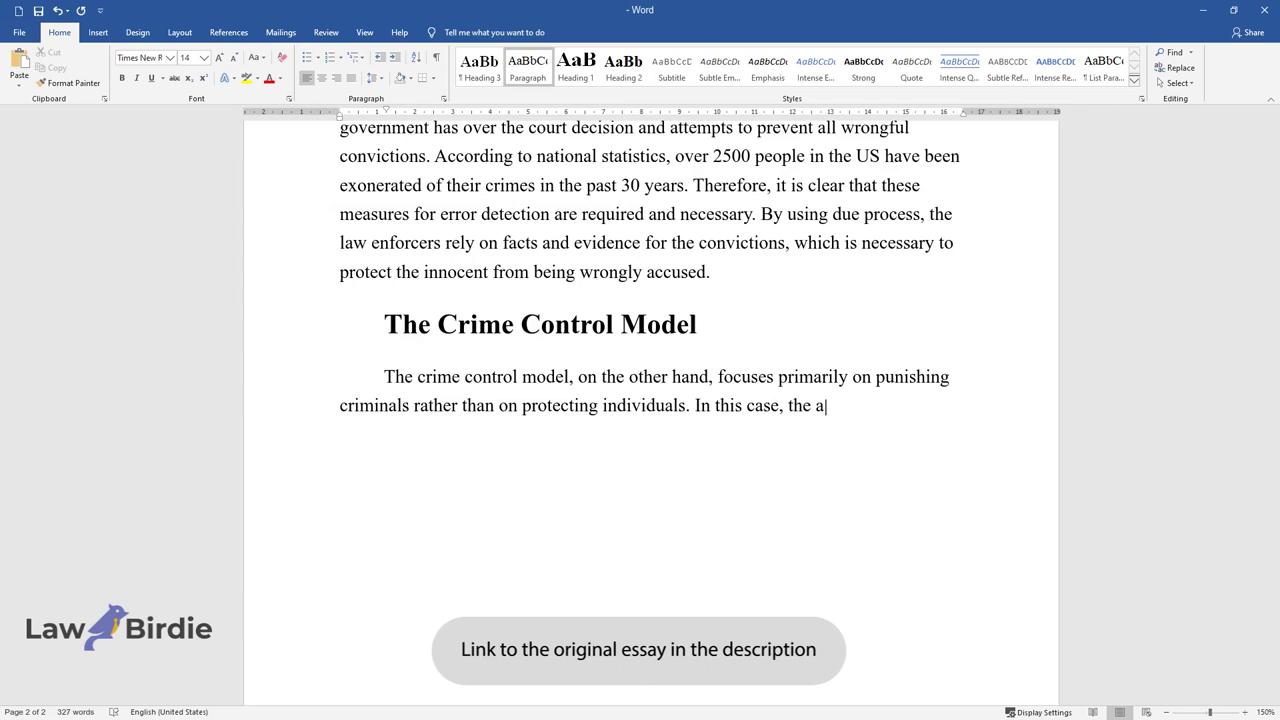
{"action": "type", "text": "rrested individuals are assumed to"}
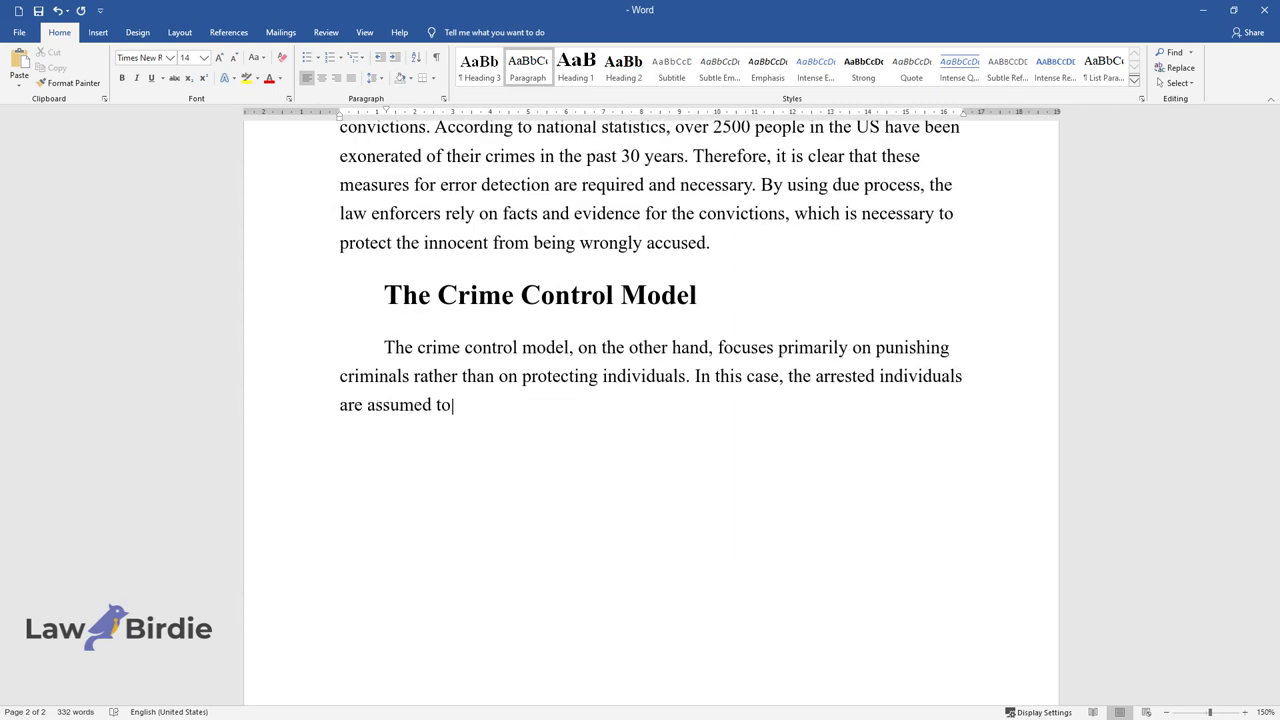
{"action": "type", "text": " be guilty since the priority lies"}
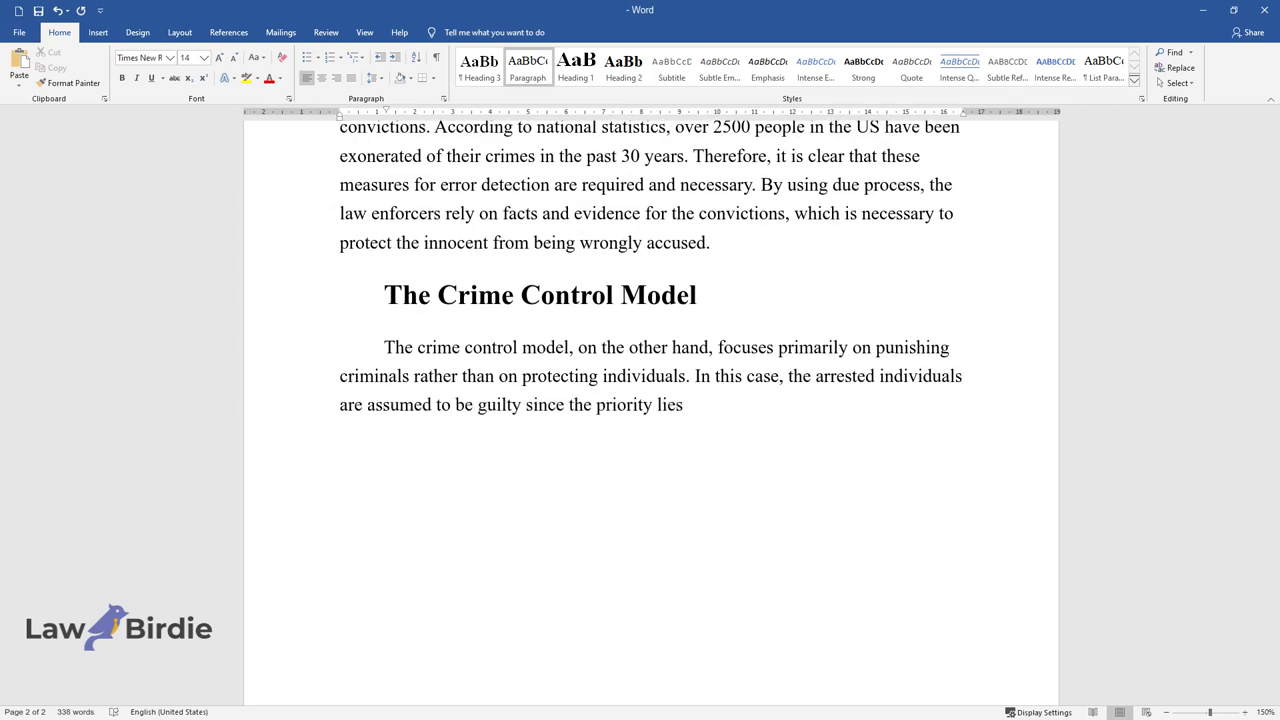
{"action": "type", "text": " in reducing criminal activity. The"}
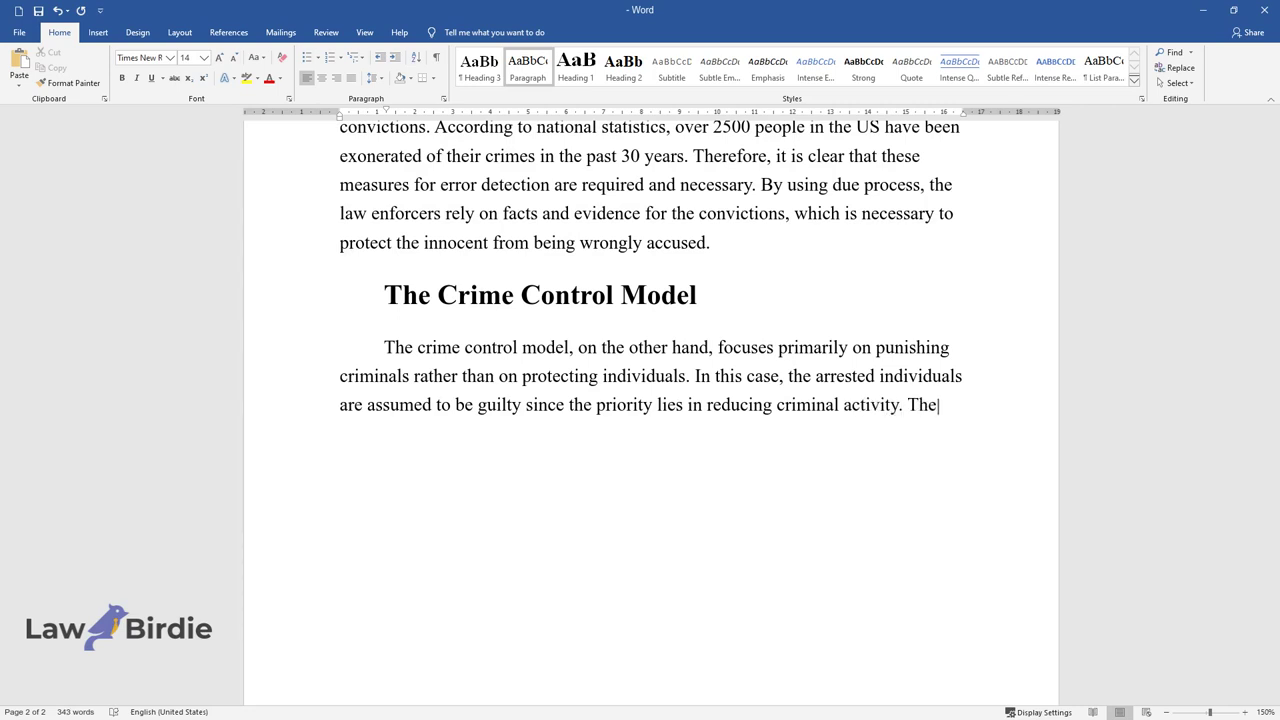
{"action": "type", "text": " US is one of the leading countries"}
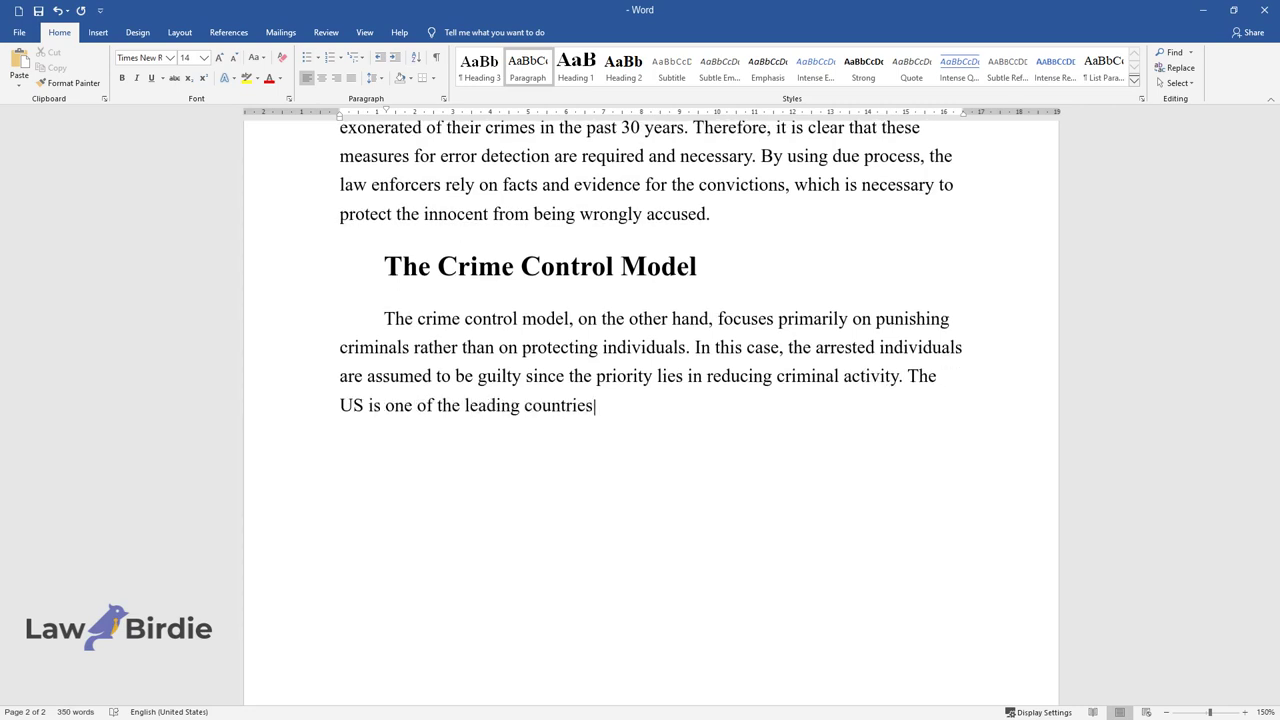
{"action": "type", "text": " by the number of people incarcera"}
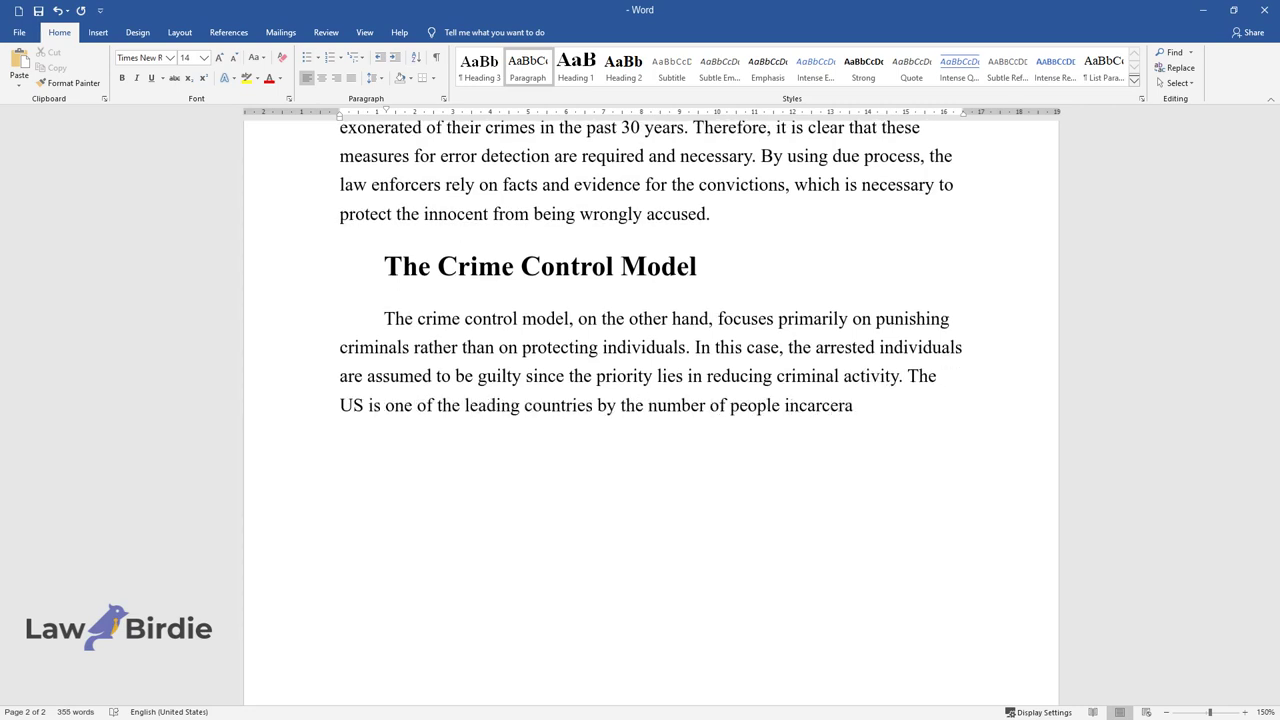
{"action": "type", "text": "ted, with 2.1 million people currently serv"}
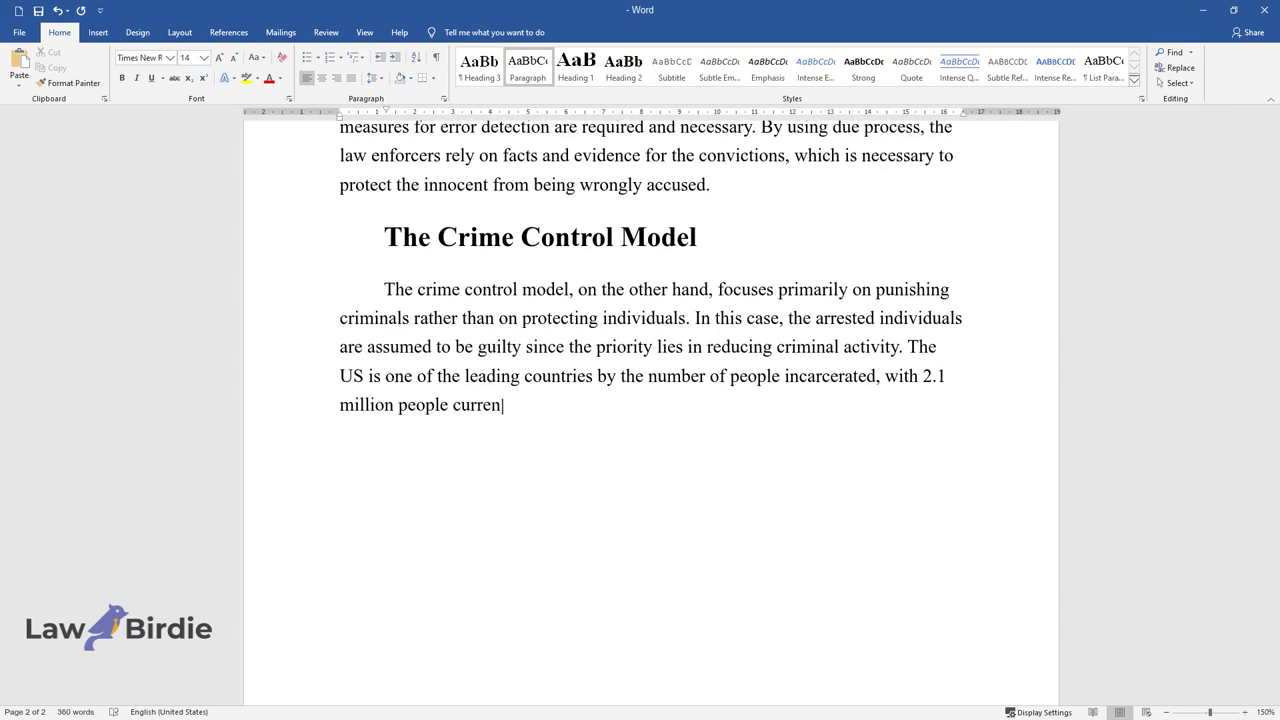
{"action": "type", "text": "ing time in prisons around"}
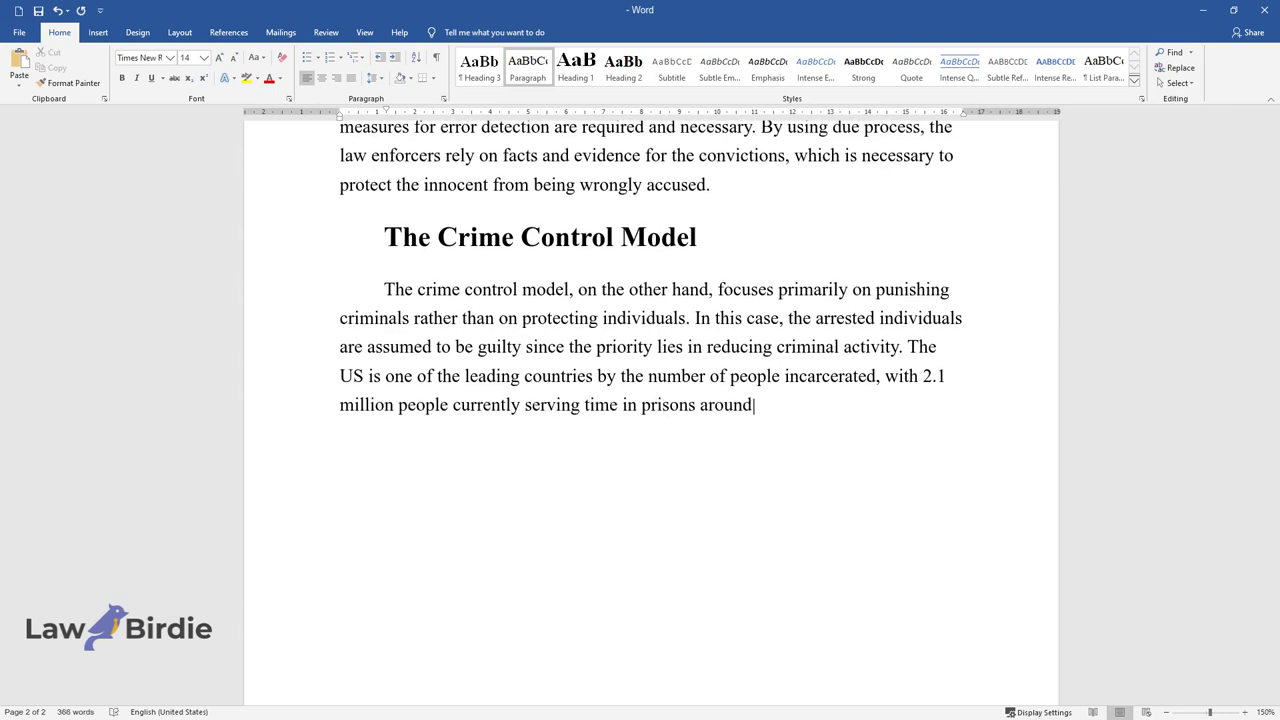
{"action": "type", "text": " the country. One of the reasons behind suc"}
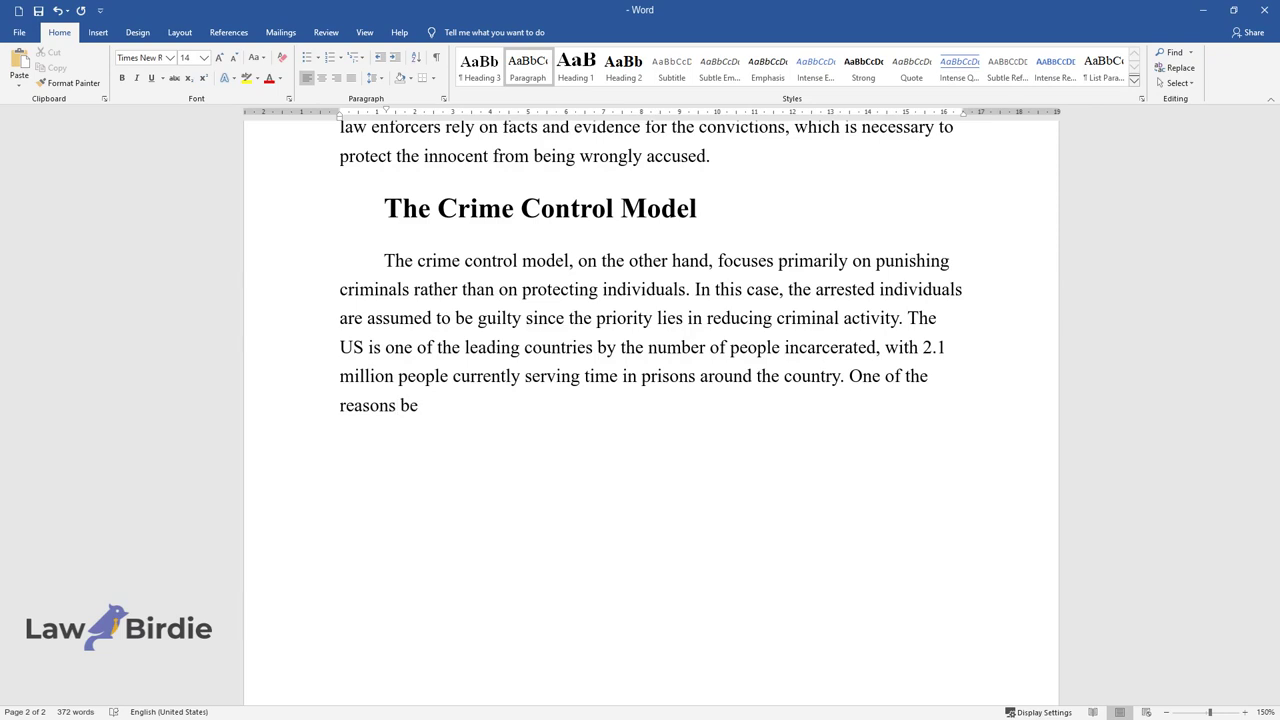
{"action": "type", "text": "h a high number is the fac"}
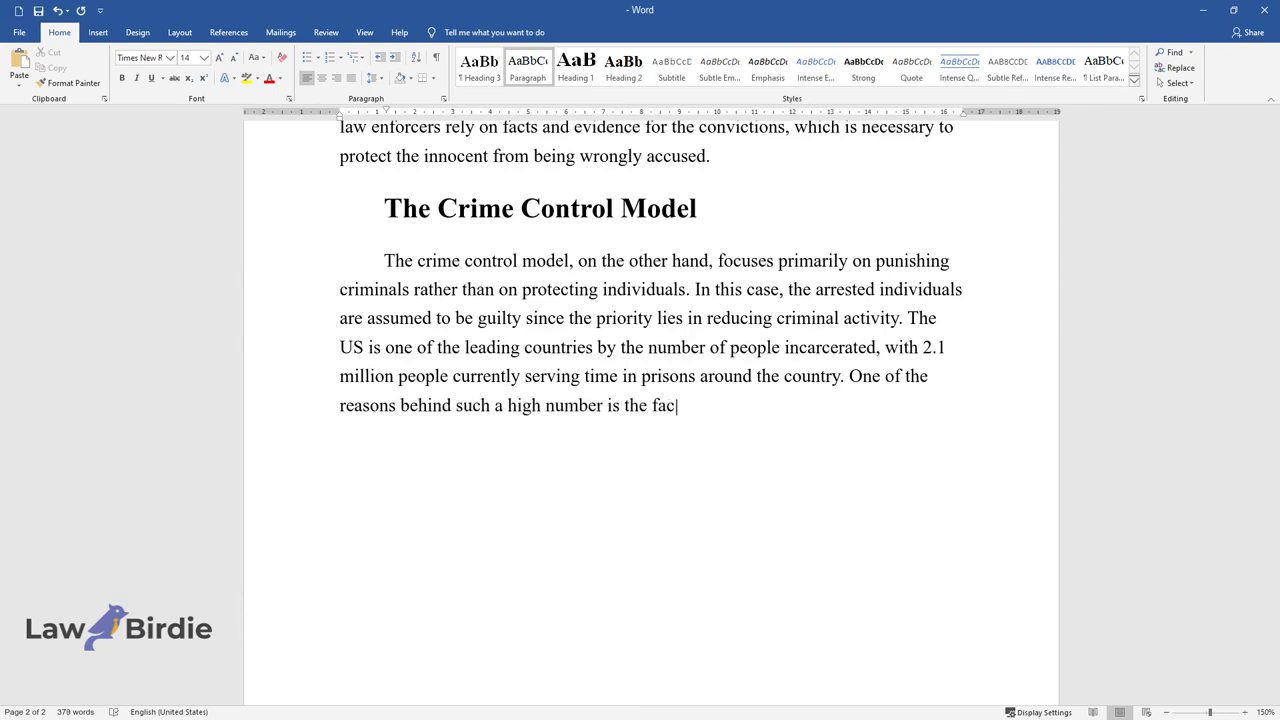
{"action": "type", "text": "t that the crime control model str"}
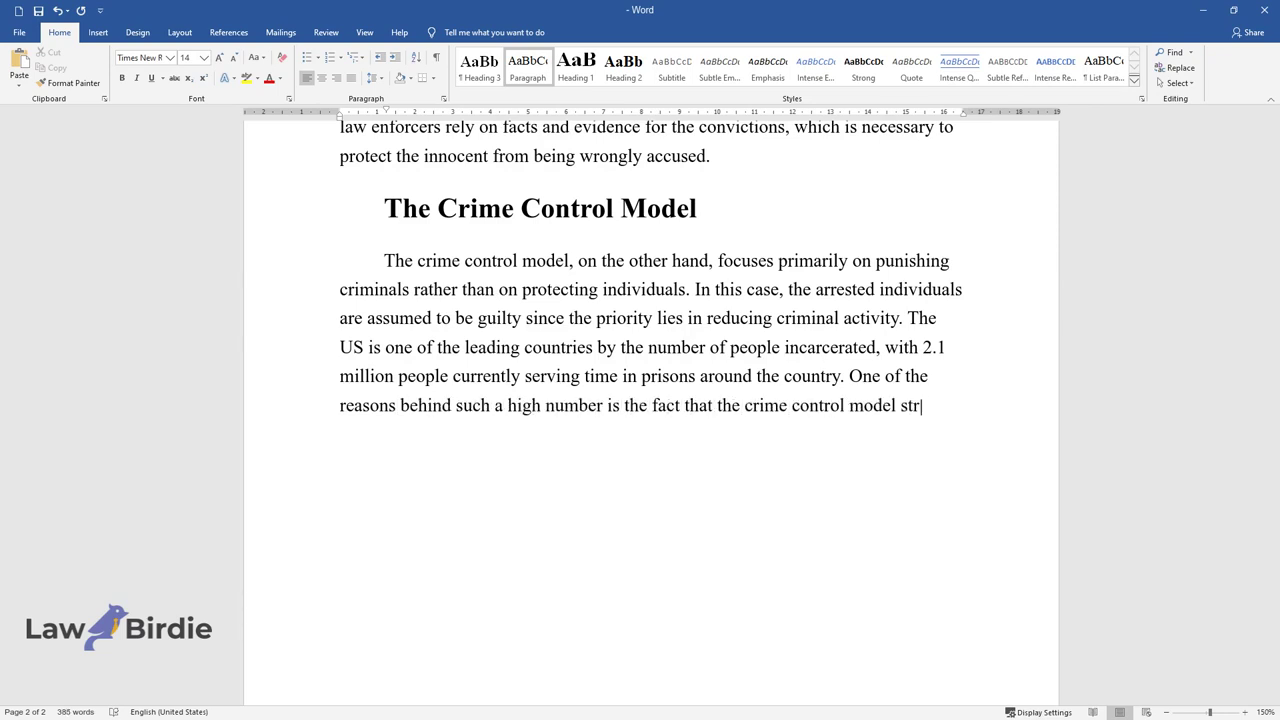
{"action": "type", "text": "ives to deal with the cases as quic"}
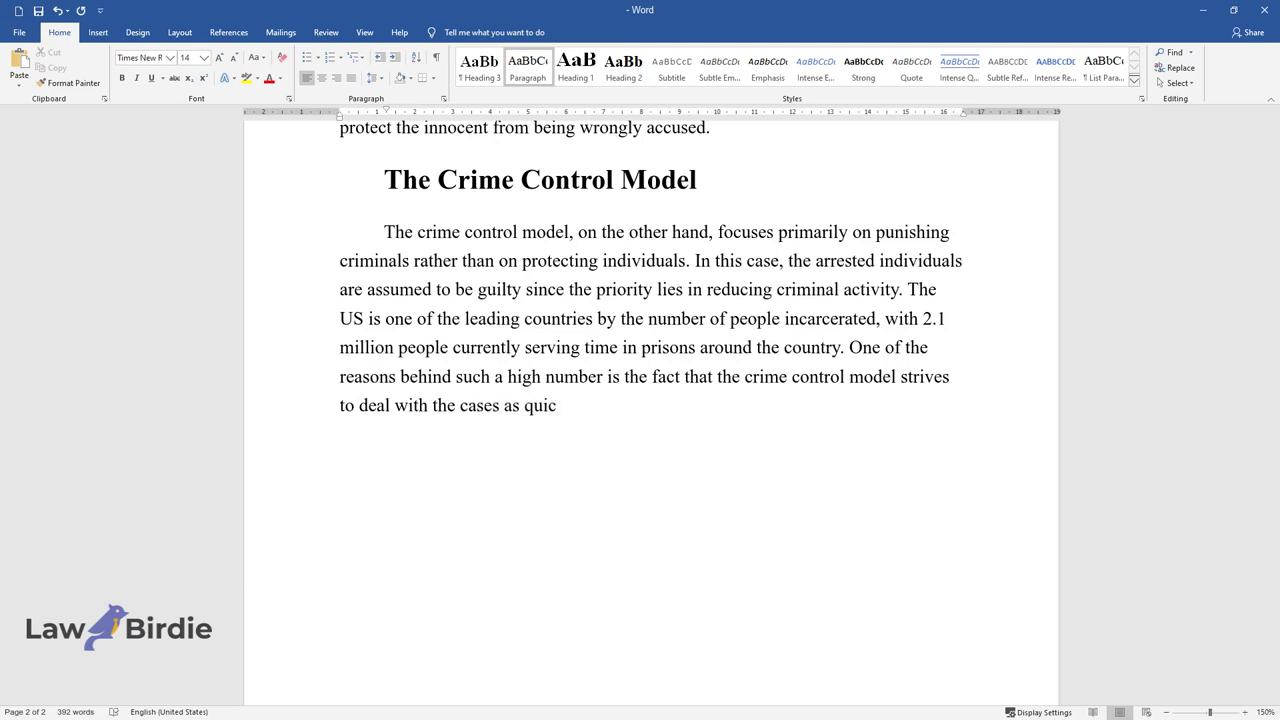
{"action": "type", "text": "kly as possible, arresting and inc"}
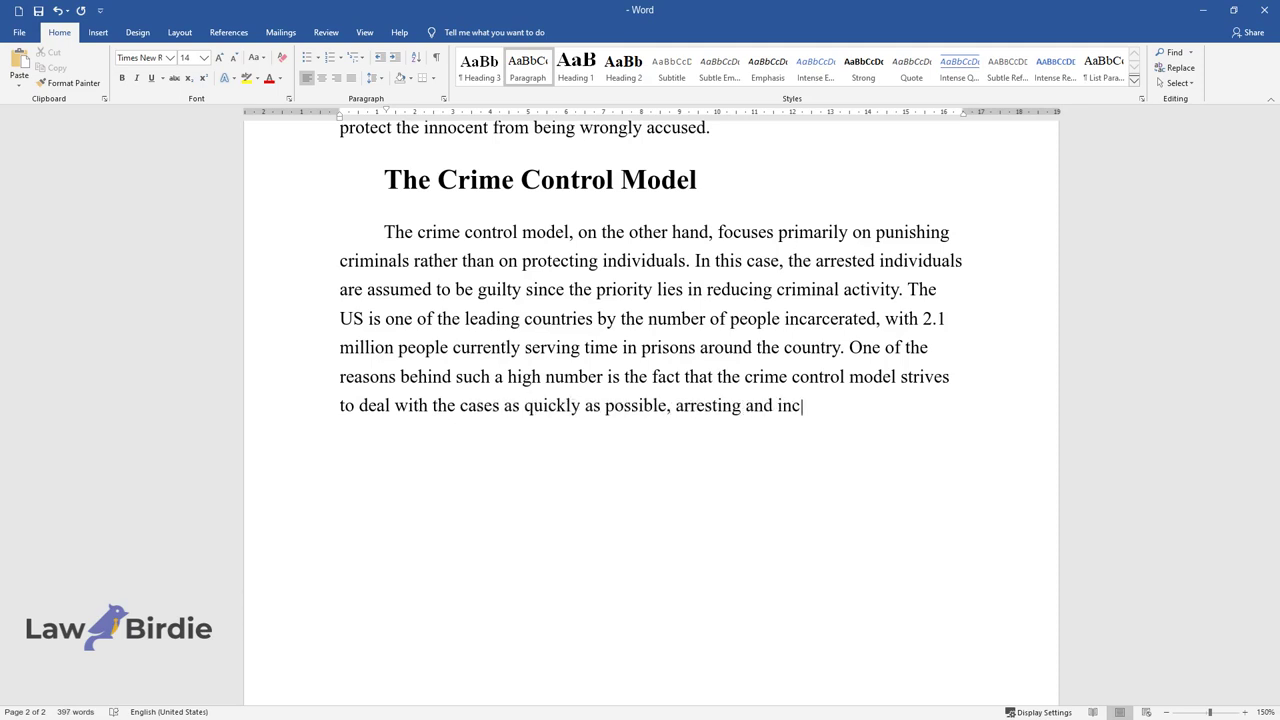
{"action": "type", "text": "arcerating people with little process."}
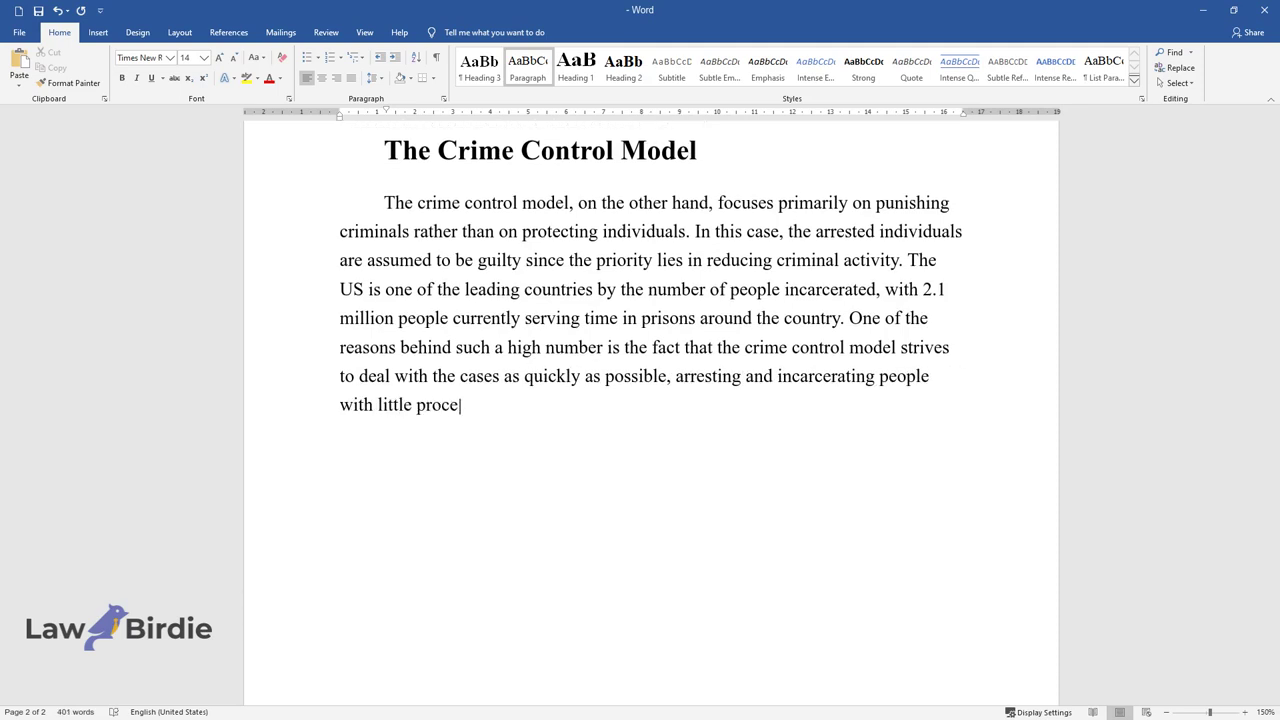
{"action": "key", "text": "Return"}
{"action": "key", "text": "ctrl+alt+2"}
Step: Add the 'Comparison' heading with its paragraph on mistakes in criminal justice and long-run crime reduction
{"action": "type", "text": "Comparison"}
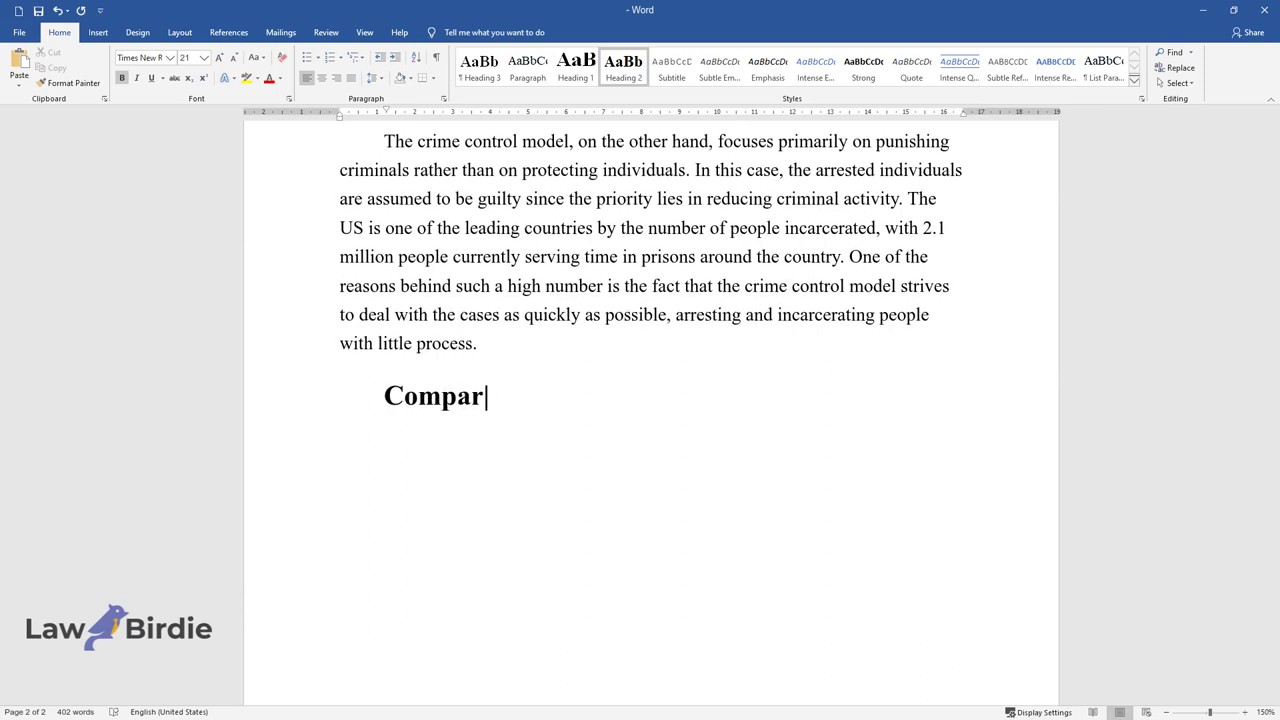
{"action": "key", "text": "Return"}
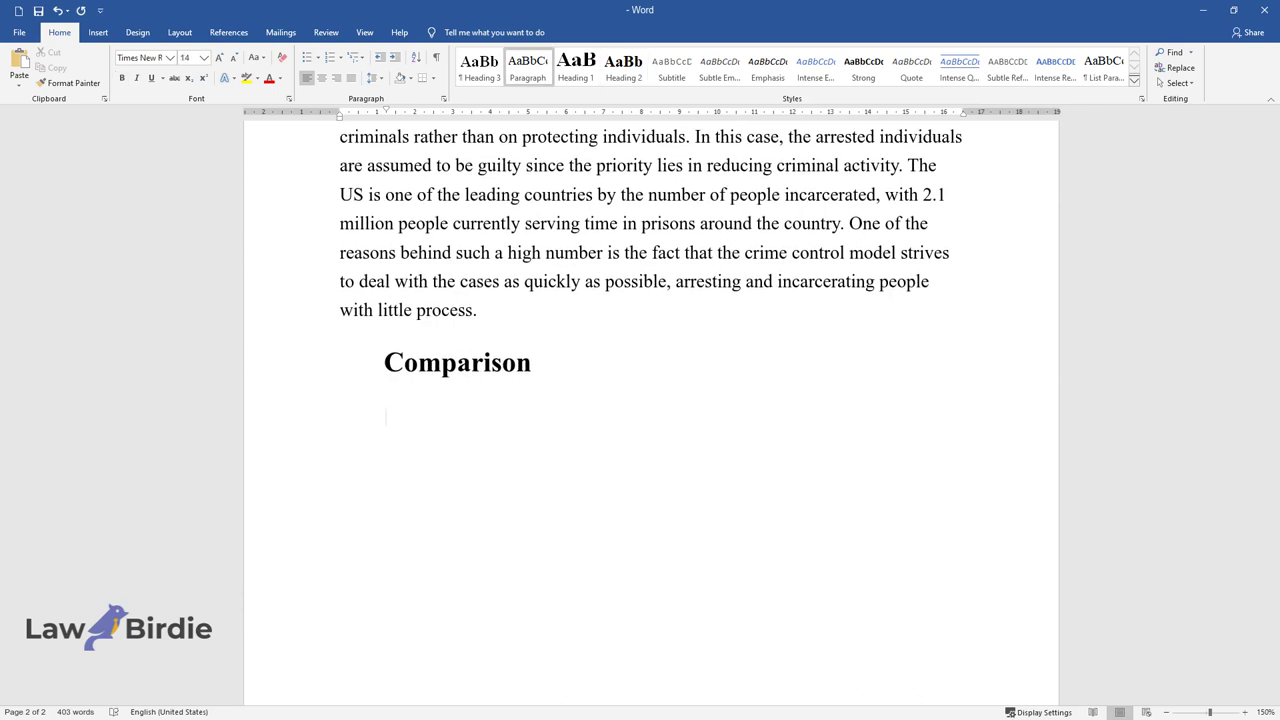
{"action": "type", "text": "There will always be mistakes that "}
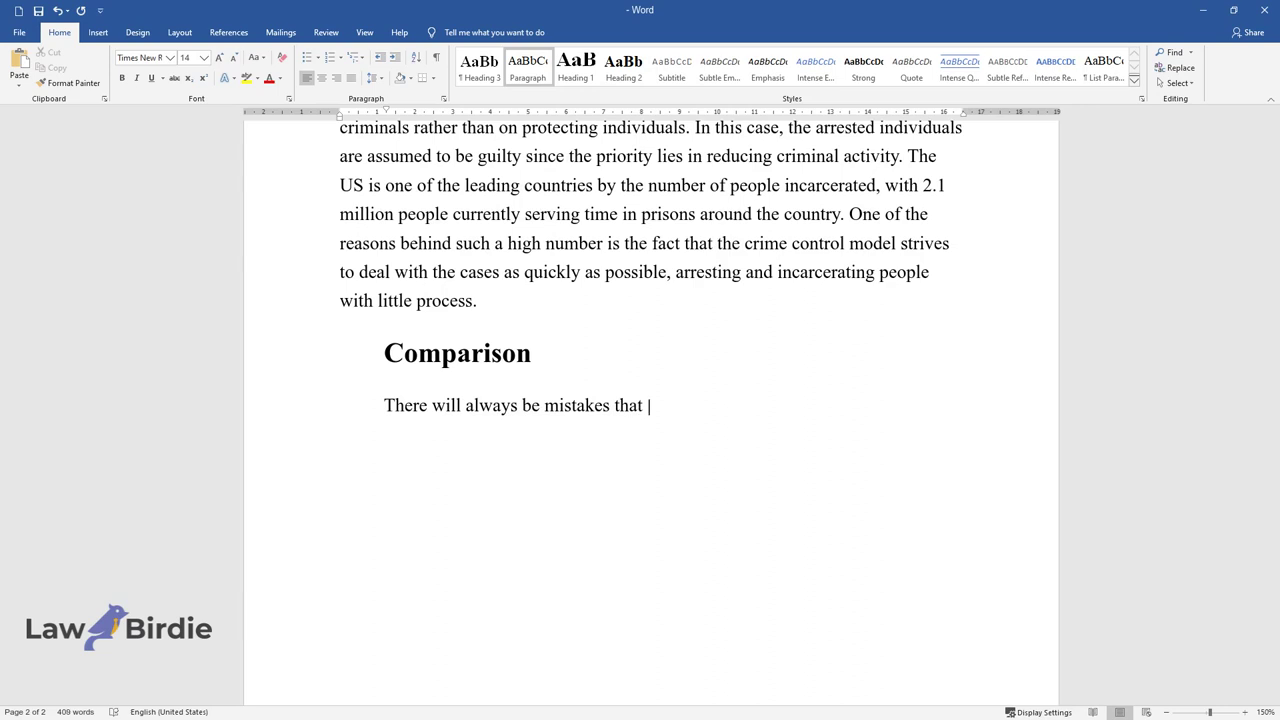
{"action": "type", "text": "are made during the criminal justice "}
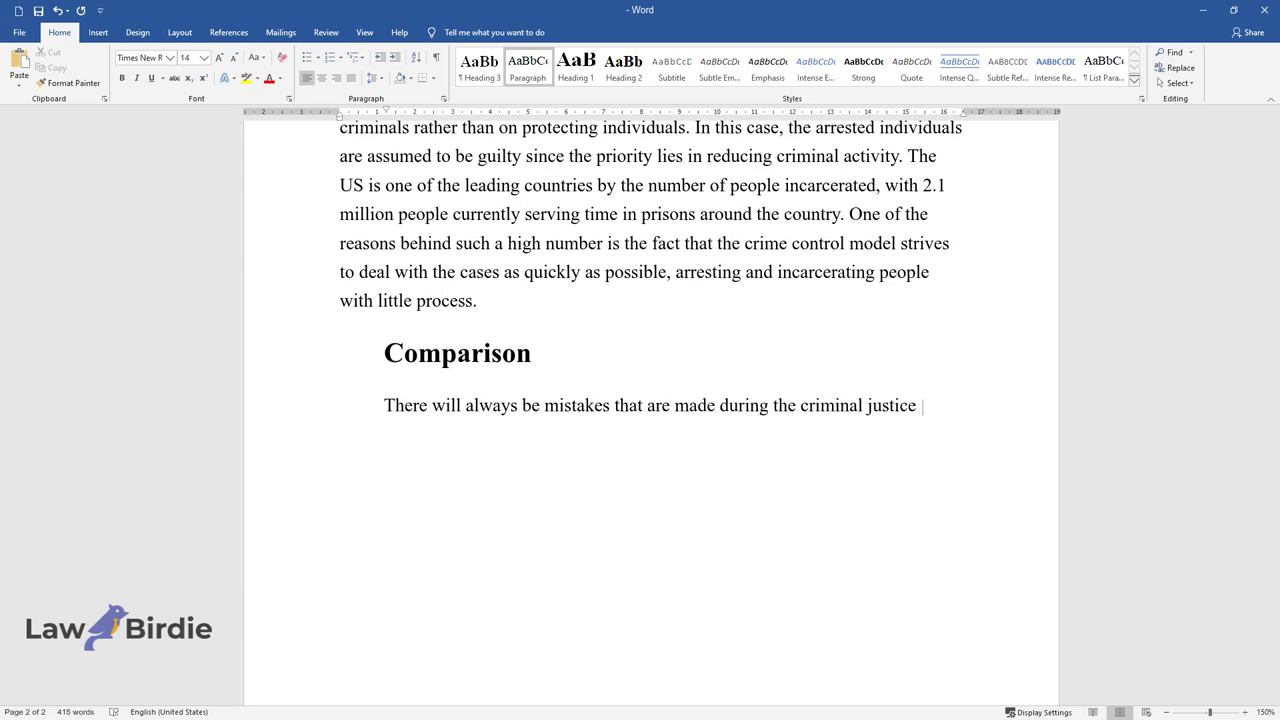
{"action": "type", "text": "process, and there will most certainl"}
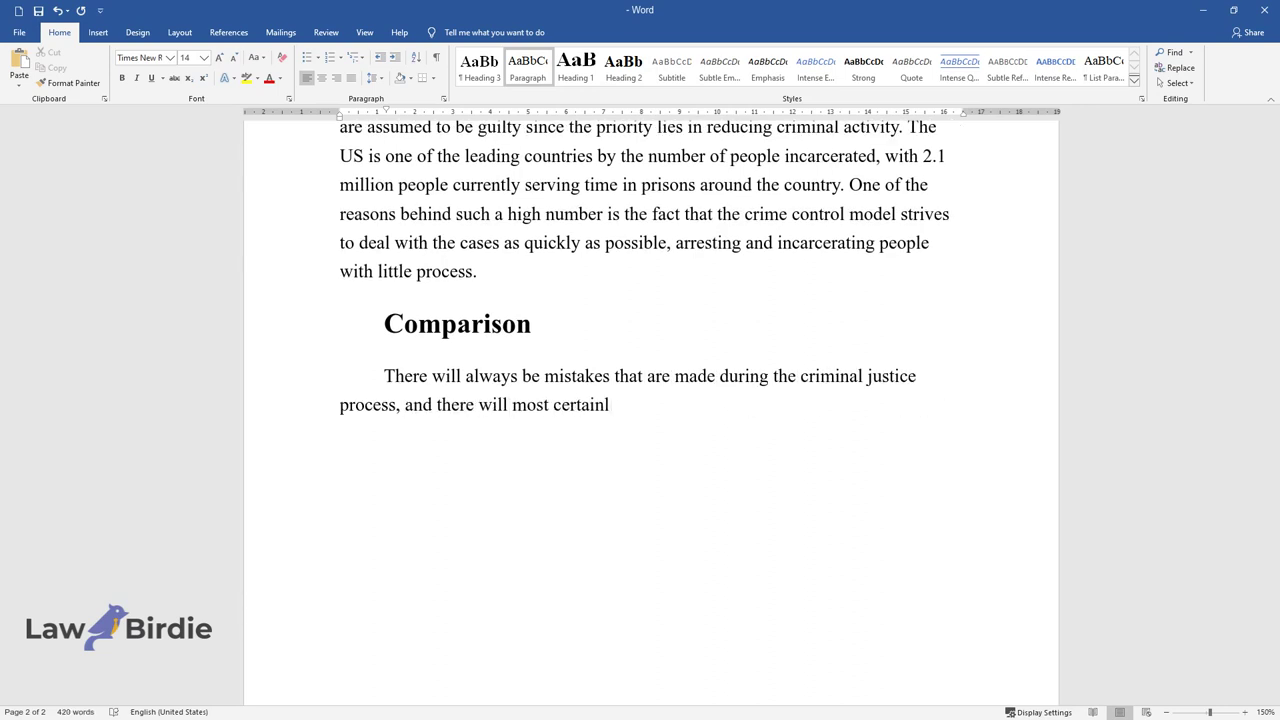
{"action": "type", "text": "y always be a crime. Nevertheless, it"}
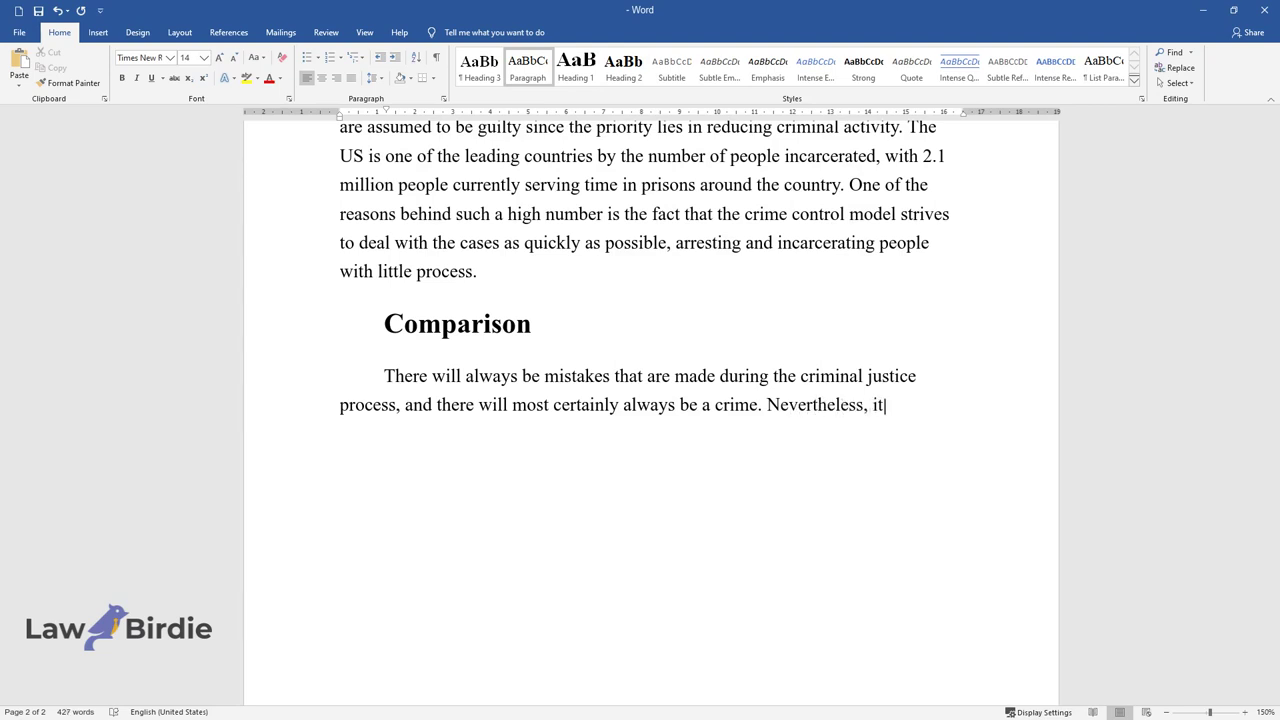
{"action": "type", "text": " is important to keep in mind that ch"}
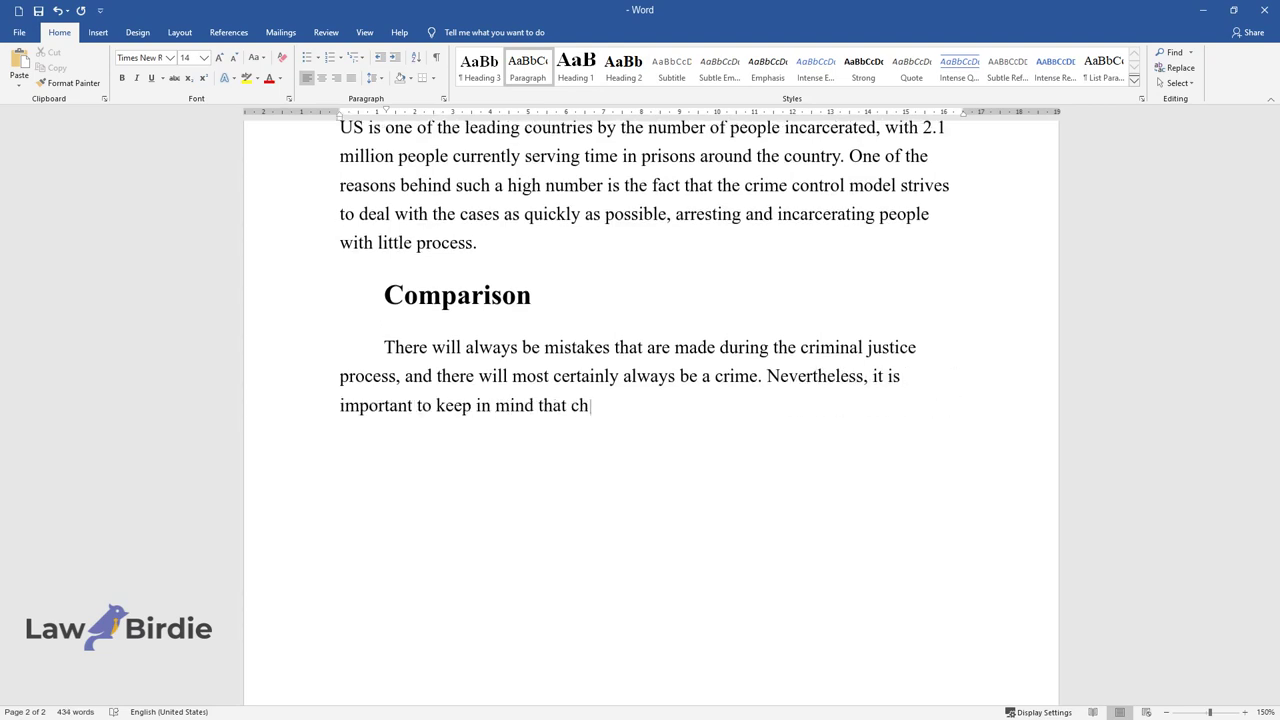
{"action": "type", "text": "oosing to prosecute people with little"}
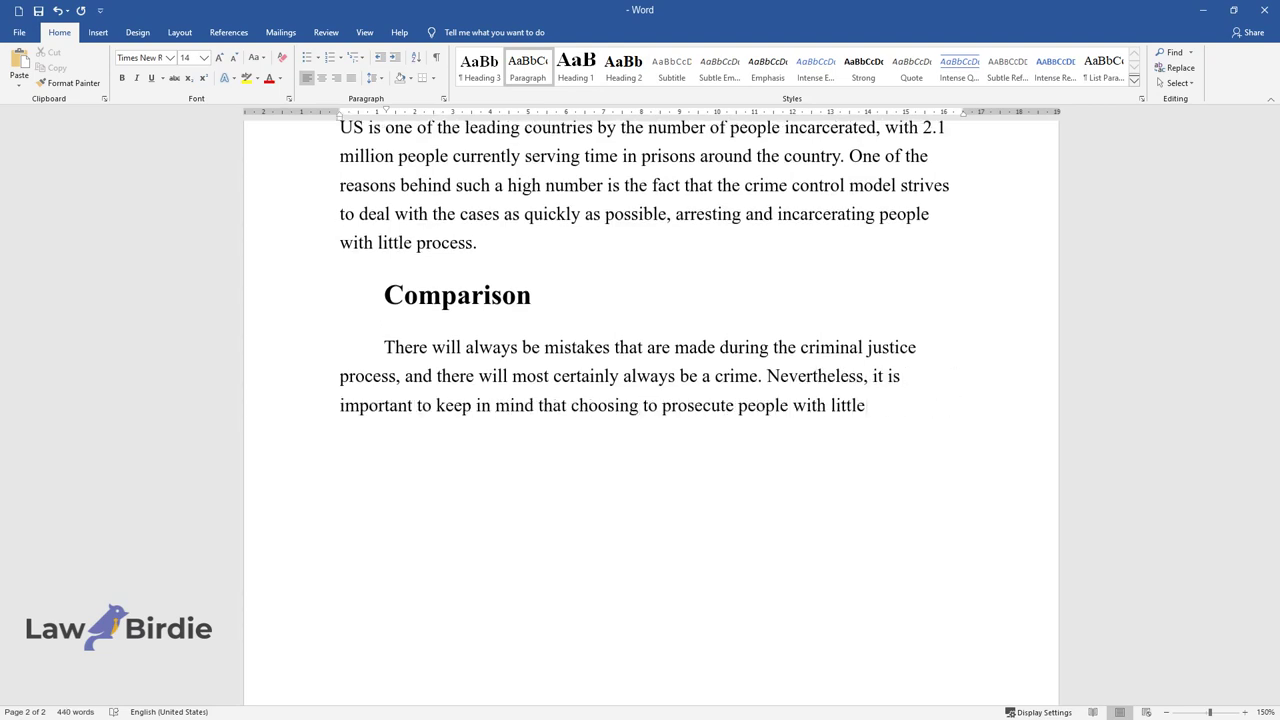
{"action": "type", "text": " consideration for their rights does "}
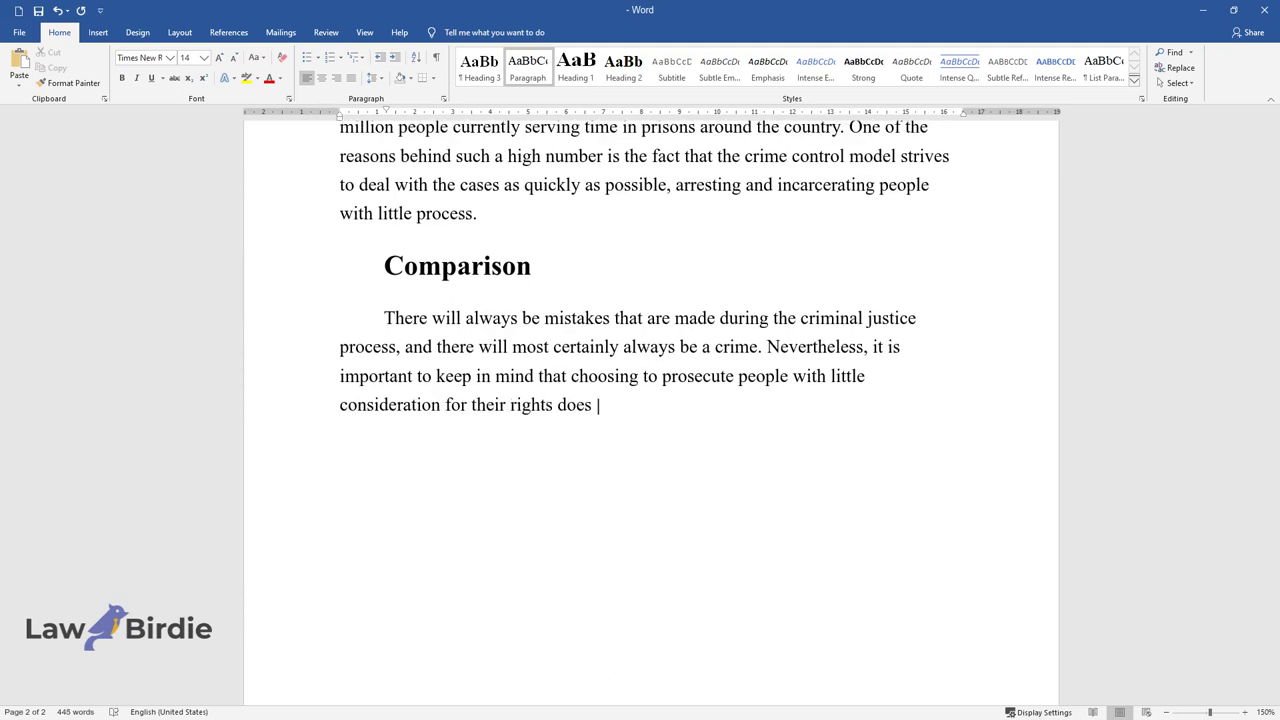
{"action": "type", "text": "not break the cycle but only encourag"}
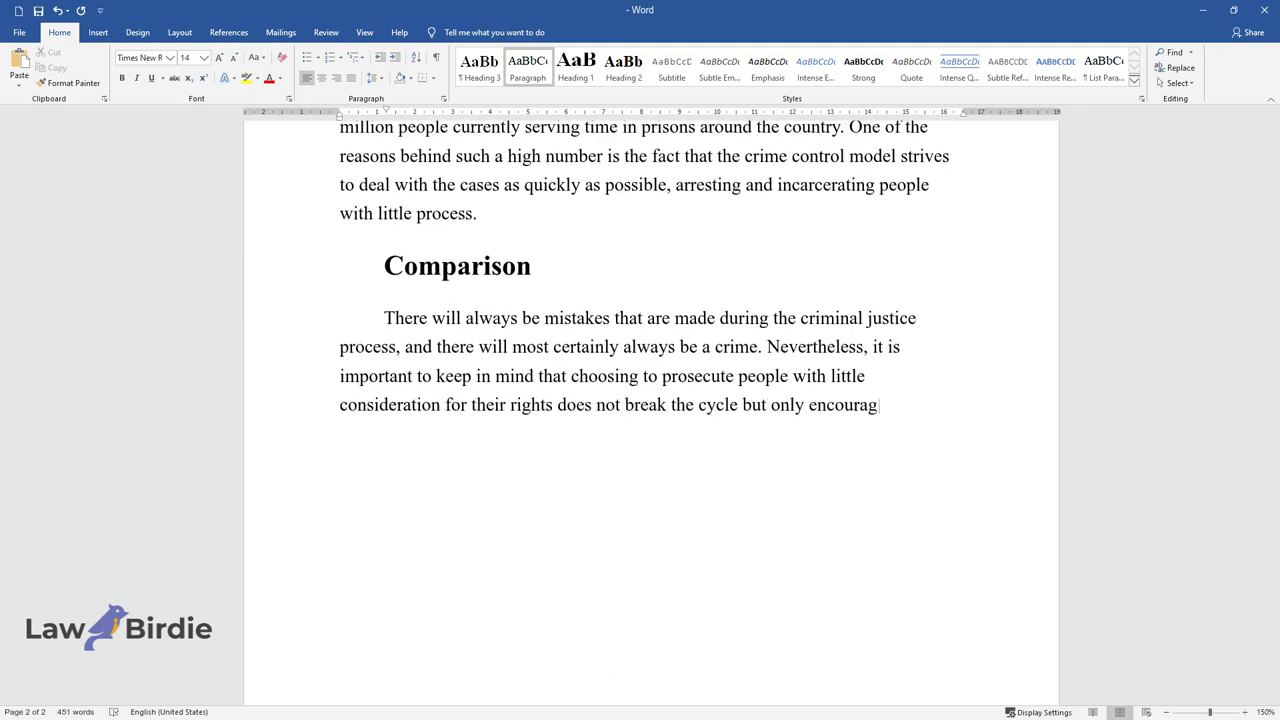
{"action": "type", "text": "es it to continue. If the people do n"}
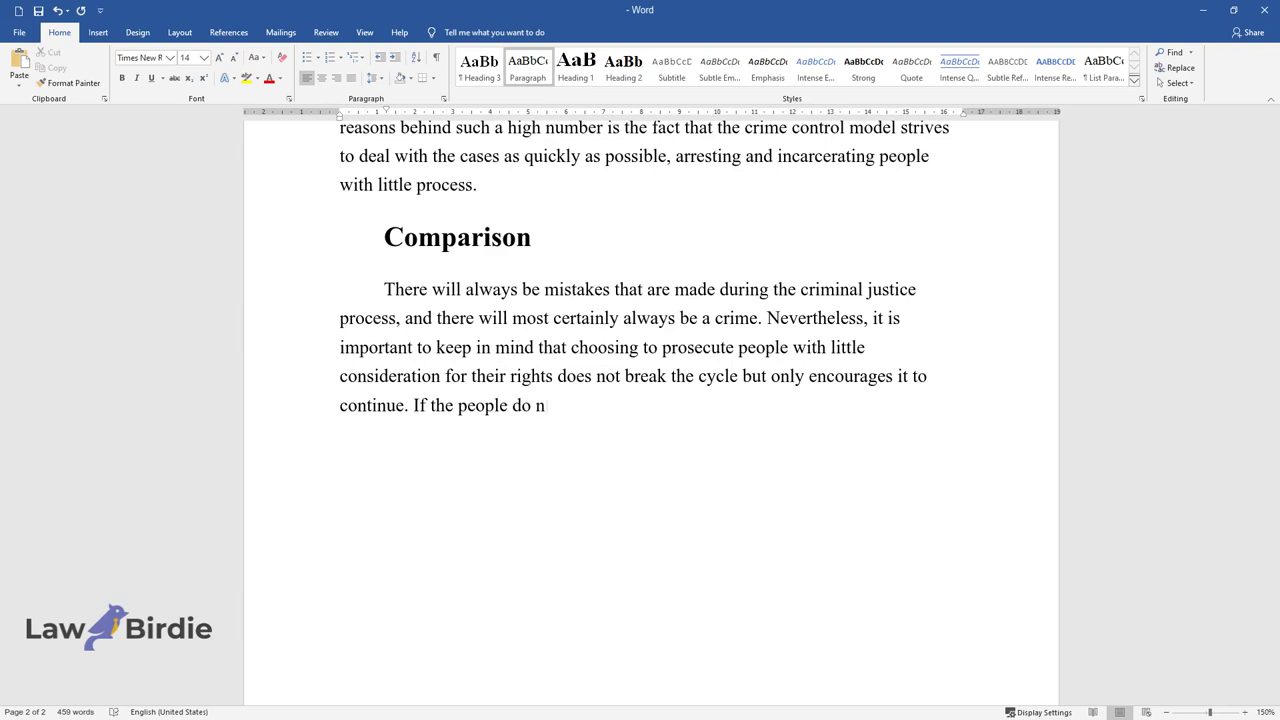
{"action": "type", "text": "ot feel safe and protected in their o"}
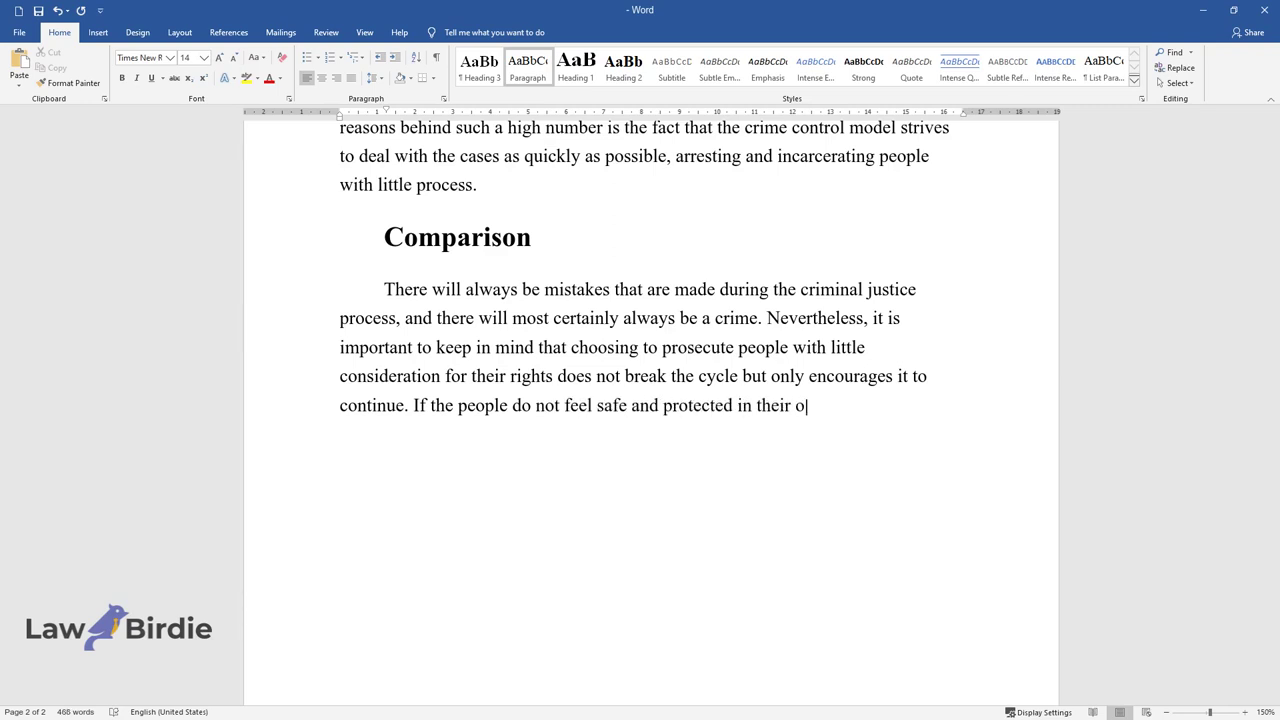
{"action": "type", "text": "wn country, they will not have respec"}
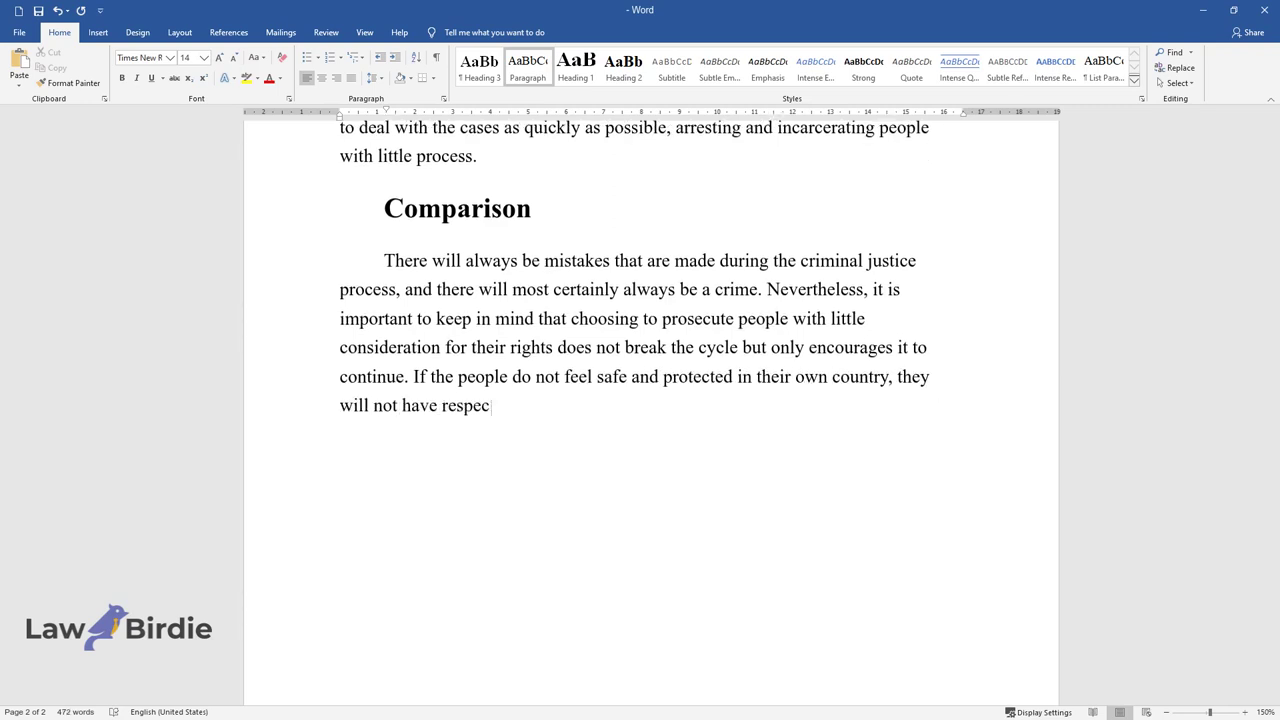
{"action": "type", "text": "t for its laws and regulations. Hence"}
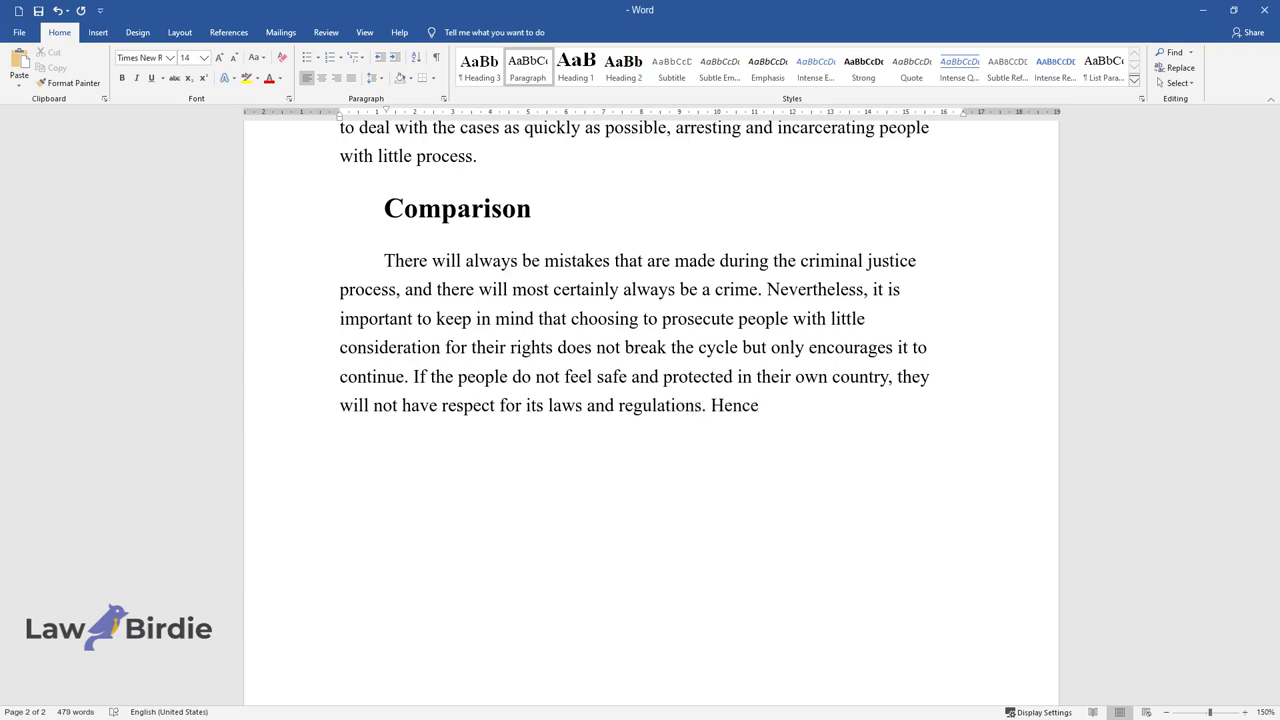
{"action": "type", "text": " the"}
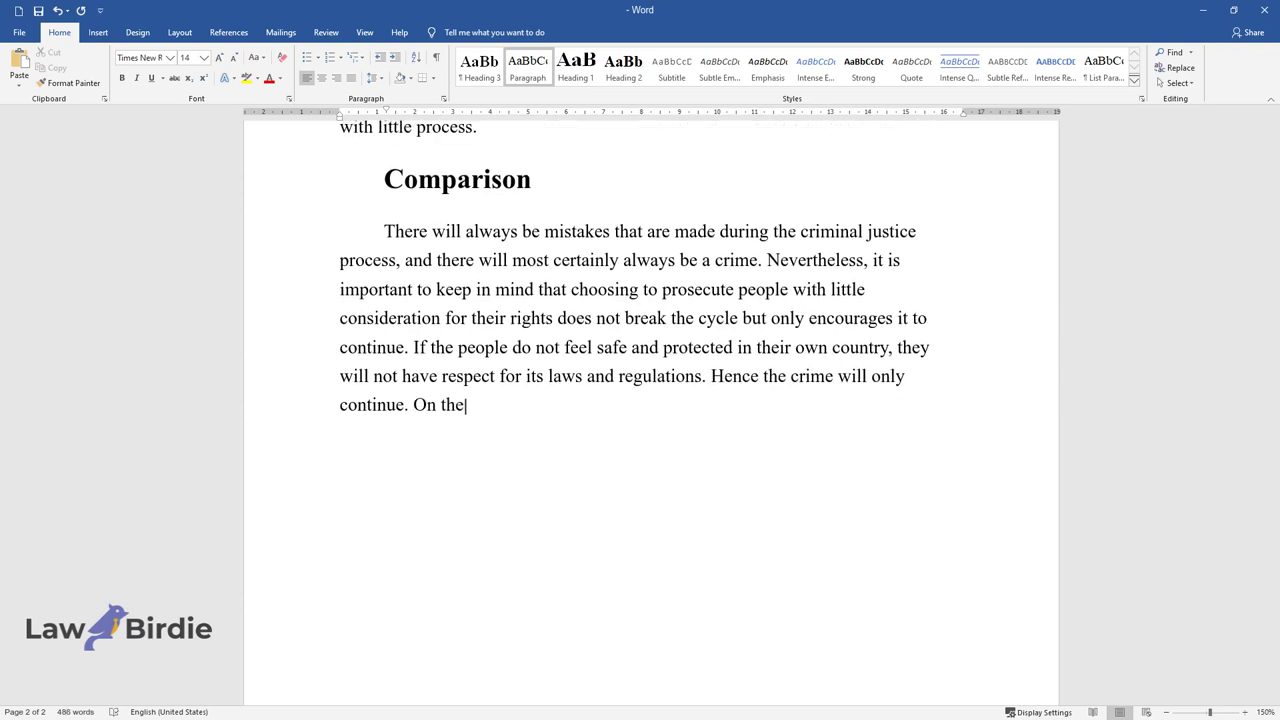
{"action": "type", "text": " crime will only continue. On the other hand, a system that can be tru"}
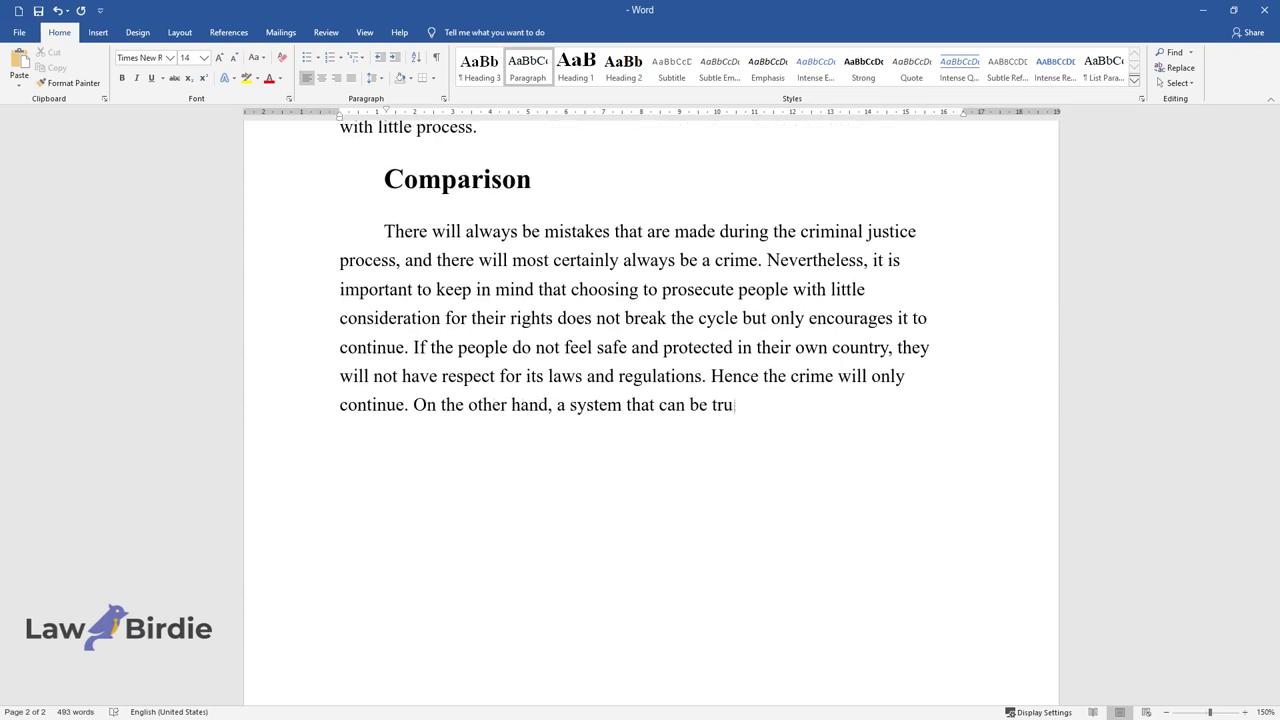
{"action": "type", "text": "sted to protect each individual inste"}
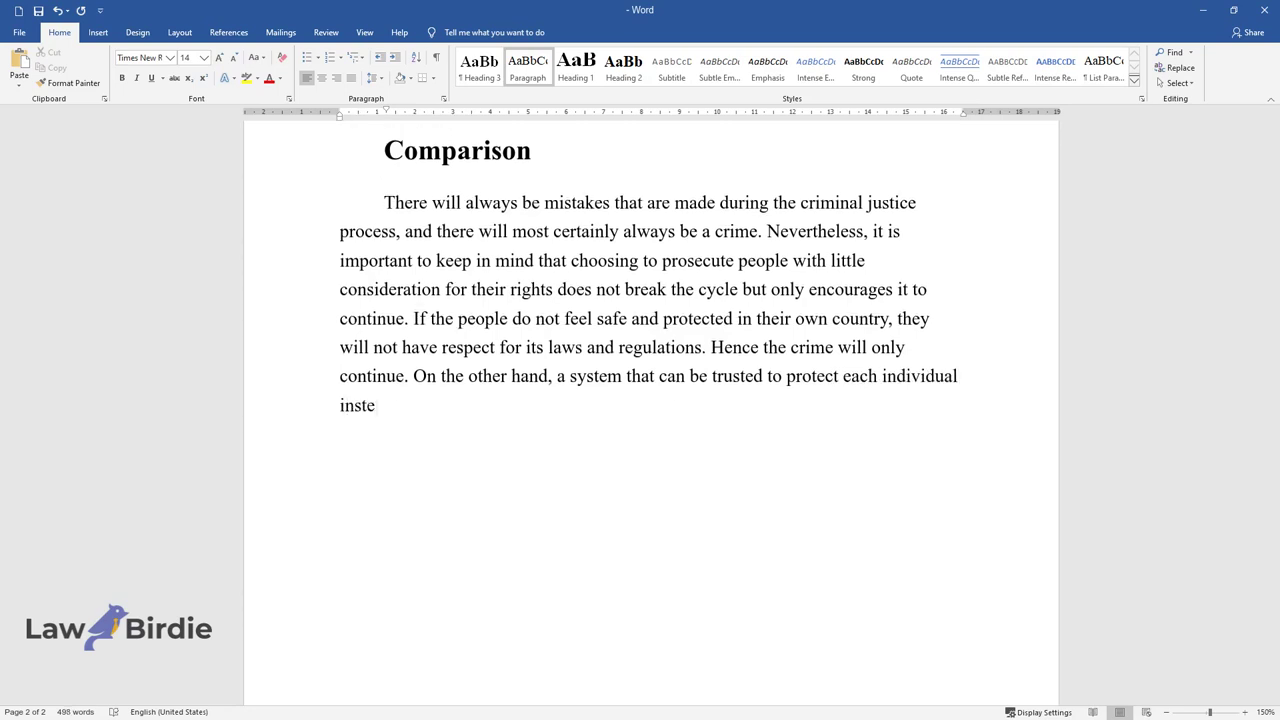
{"action": "type", "text": "ad of bein"}
{"action": "type", "text": "to put the blame on"}
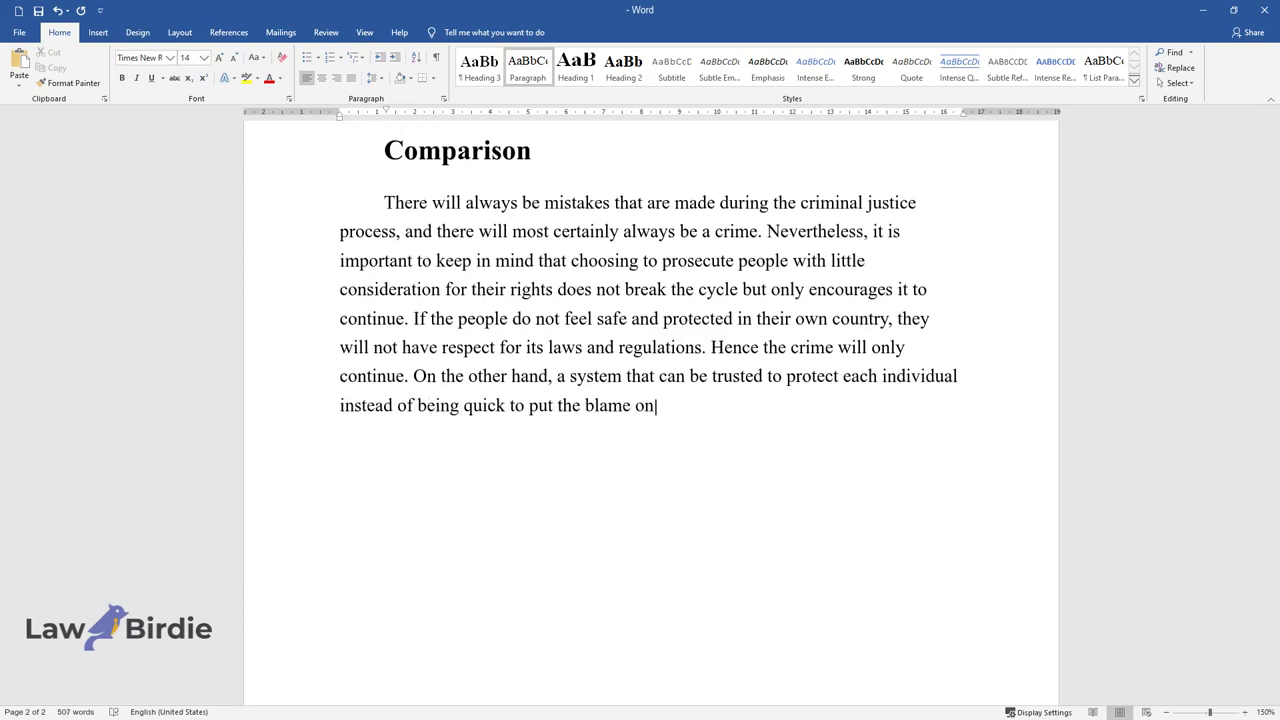
{"action": "type", "text": " the first convenient suspect is one"}
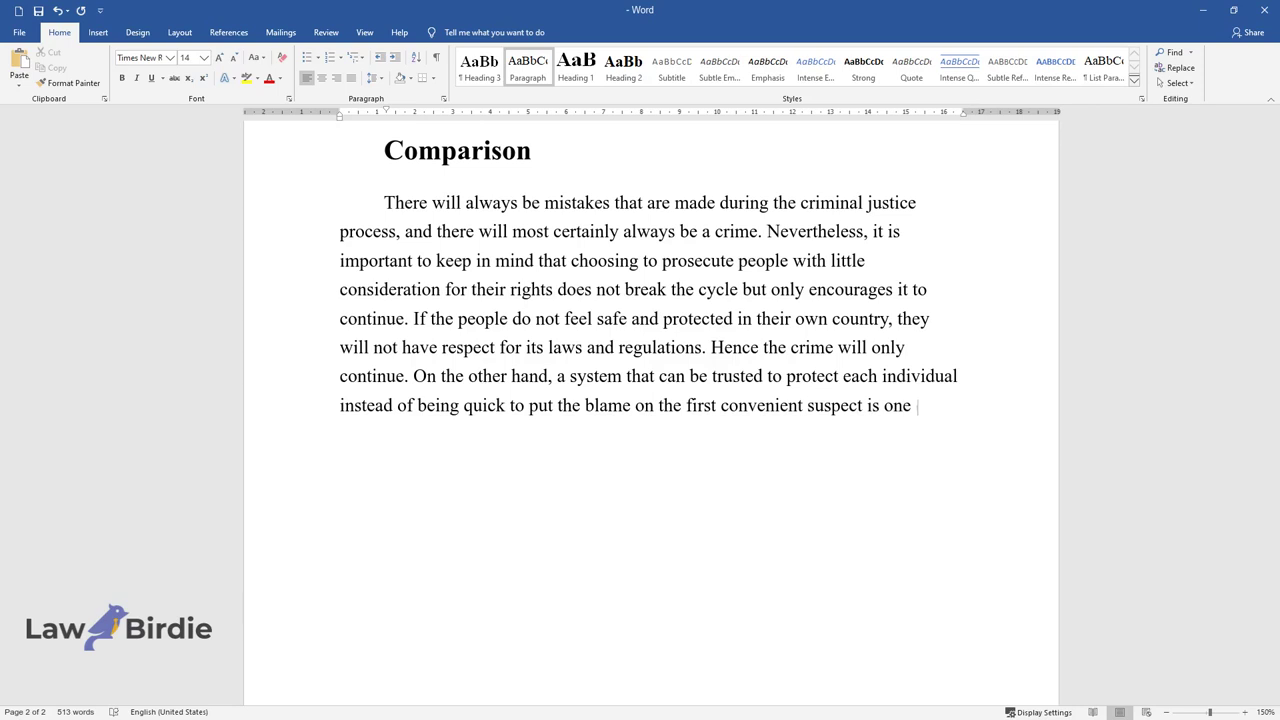
{"action": "type", "text": " that would decrease crime in the long run."}
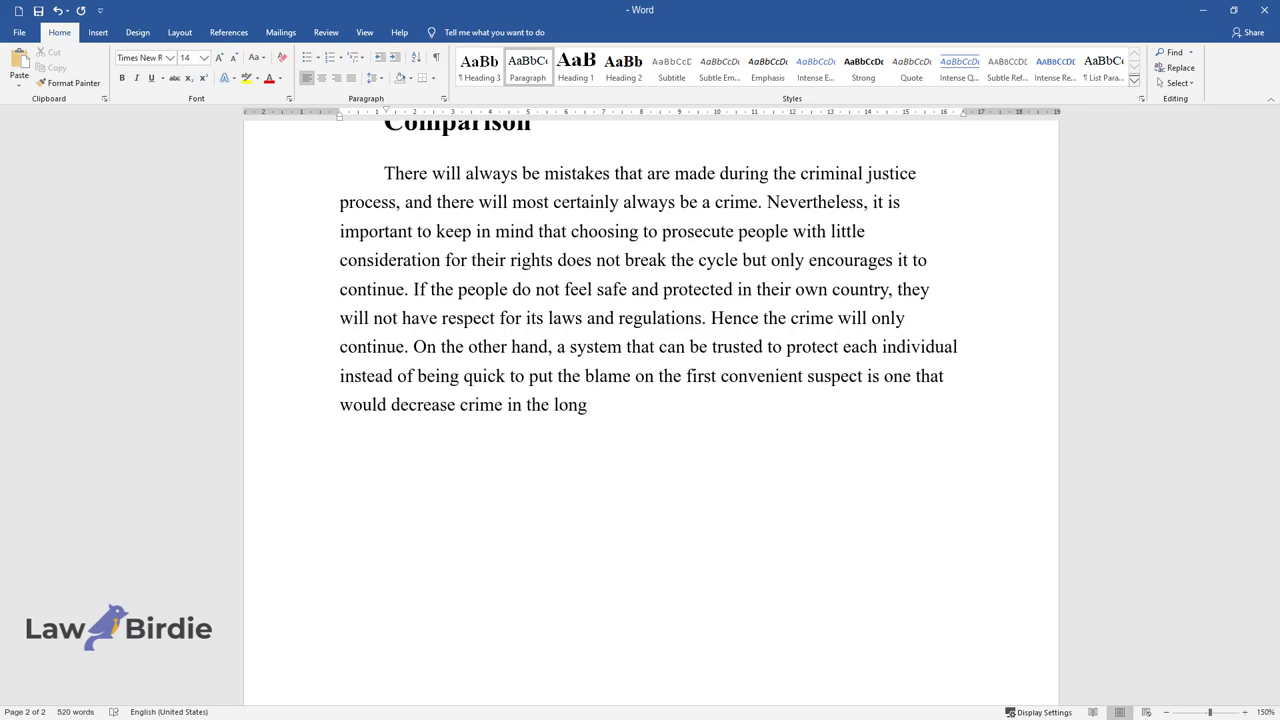
{"action": "key", "text": "Return"}
Step: Add the 'Conclusion' heading and begin its paragraph with 'In conclusion, although crime control might seem…'
{"action": "type", "text": "Conclusion"}
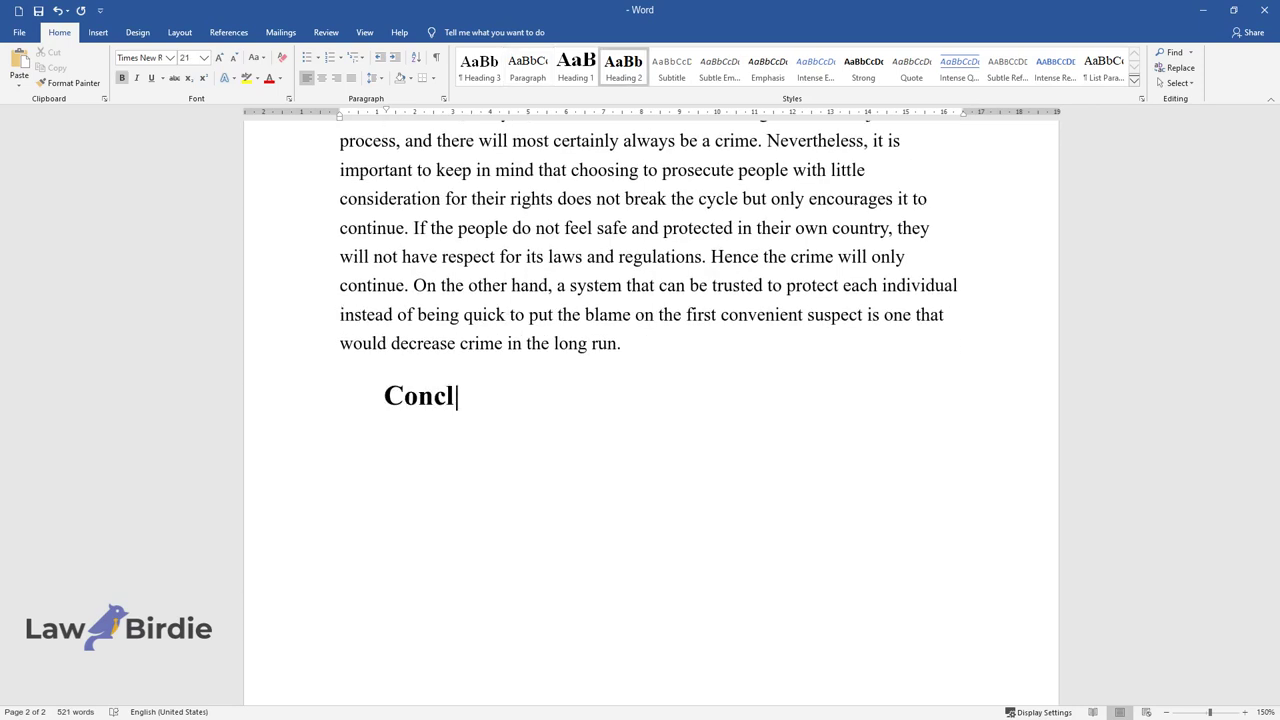
{"action": "key", "text": "Return"}
{"action": "type", "text": "In c"}
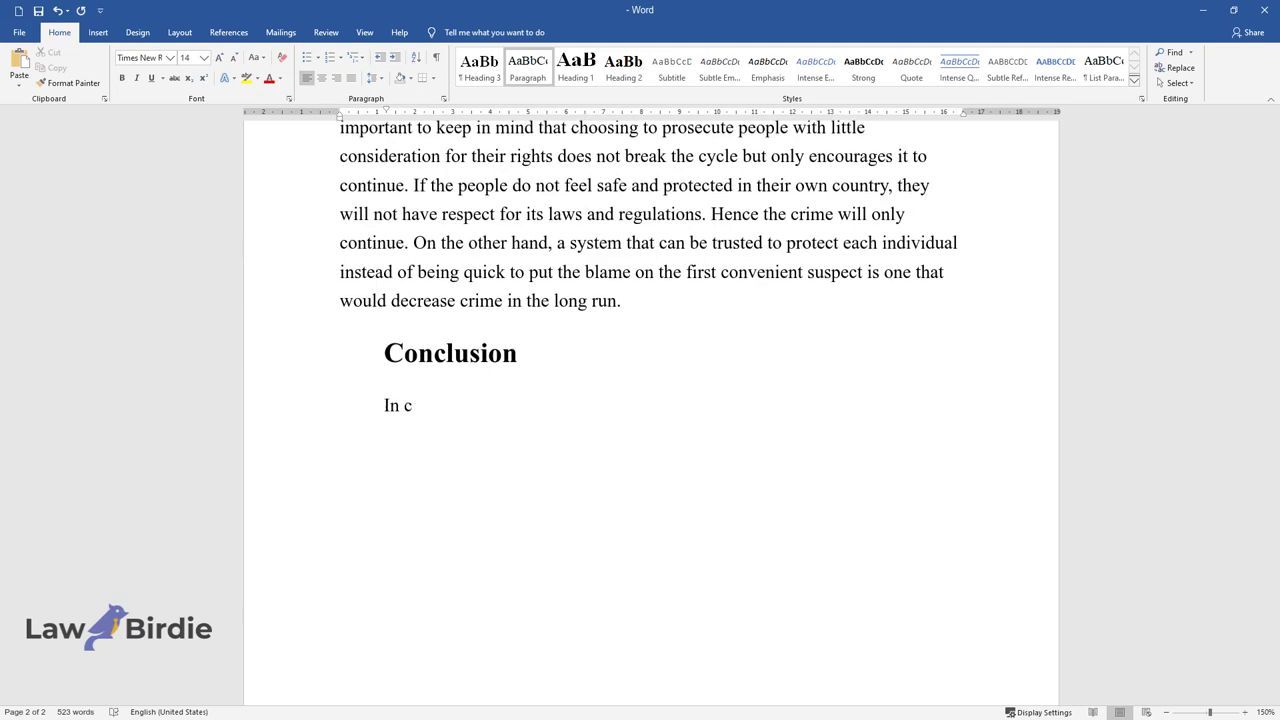
{"action": "type", "text": "onclusion, although crime control "}
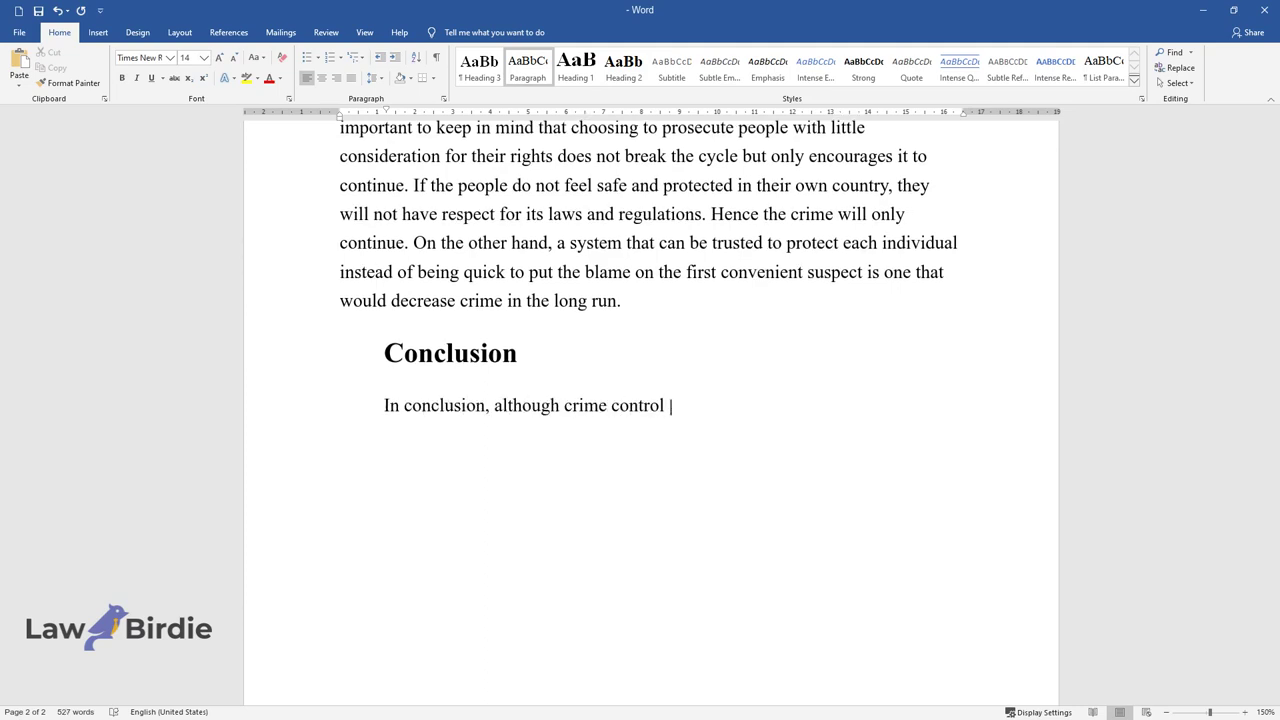
{"action": "type", "text": "might seem like a faster and more"}
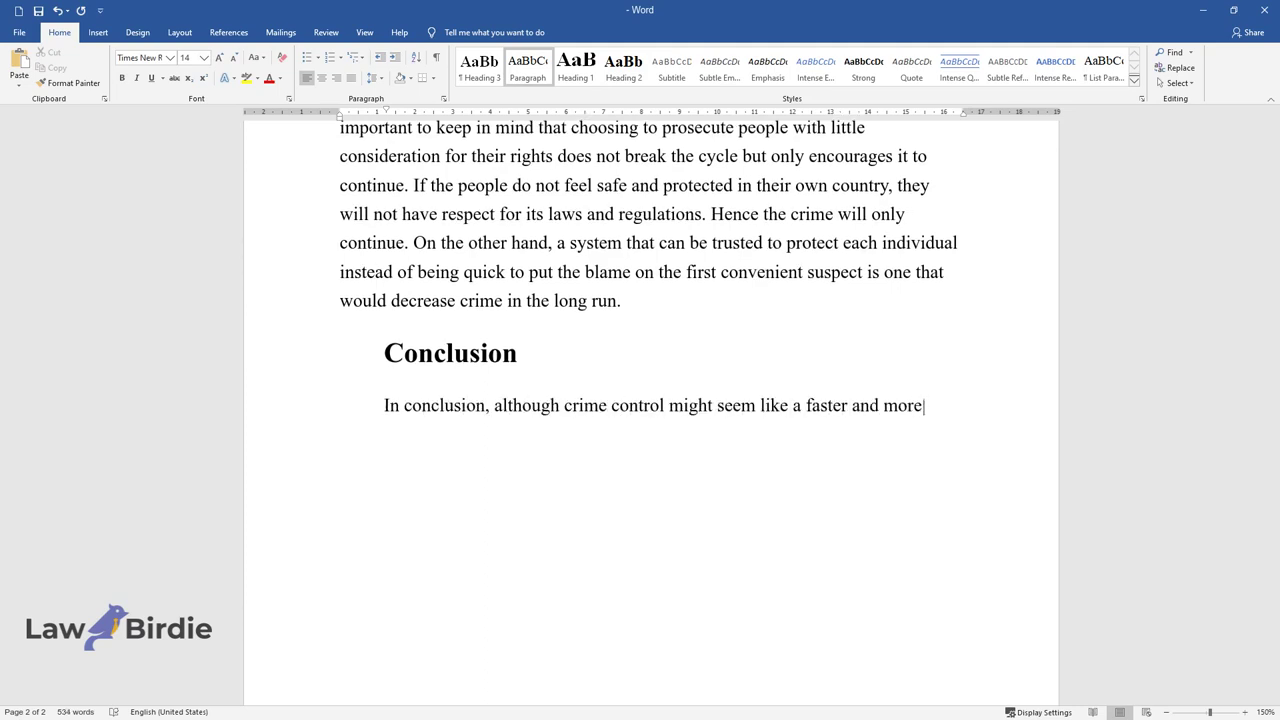
{"action": "type", "text": " effective solution at first glanc"}
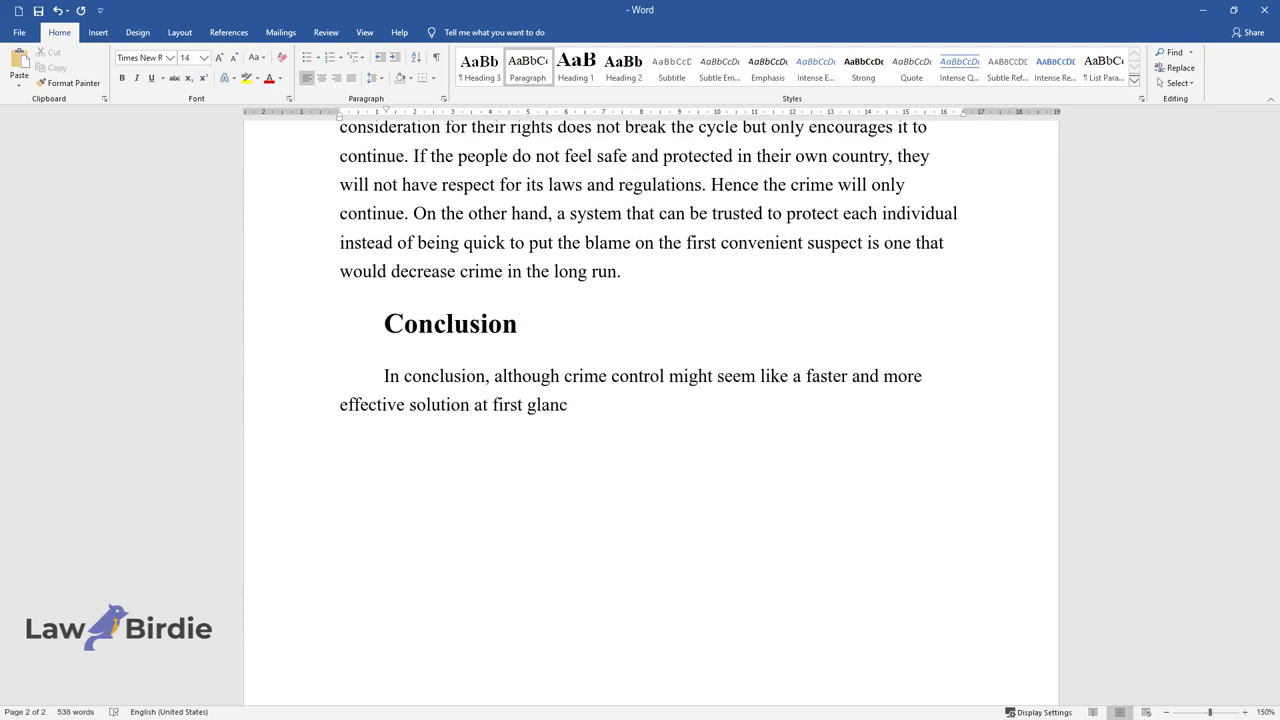
{"action": "type", "text": "e, it is vital to understand the n"}
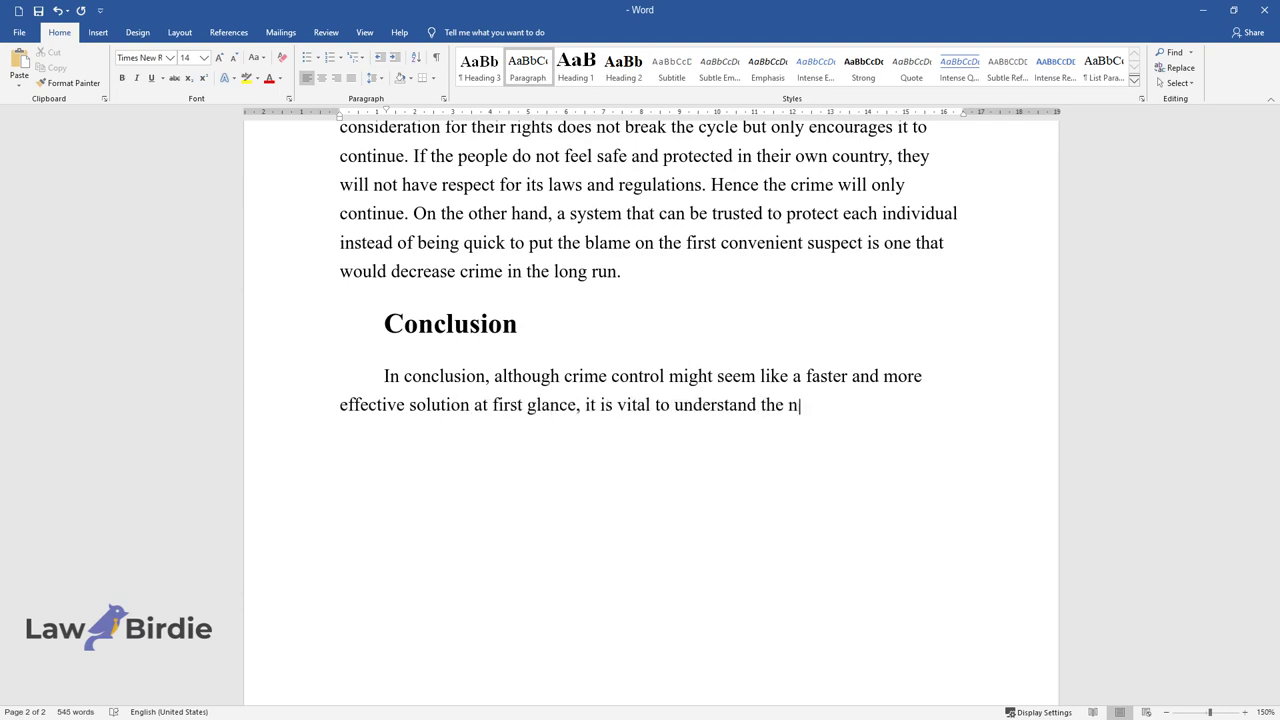
{"action": "type", "text": "eed for fairness. In the US, biase"}
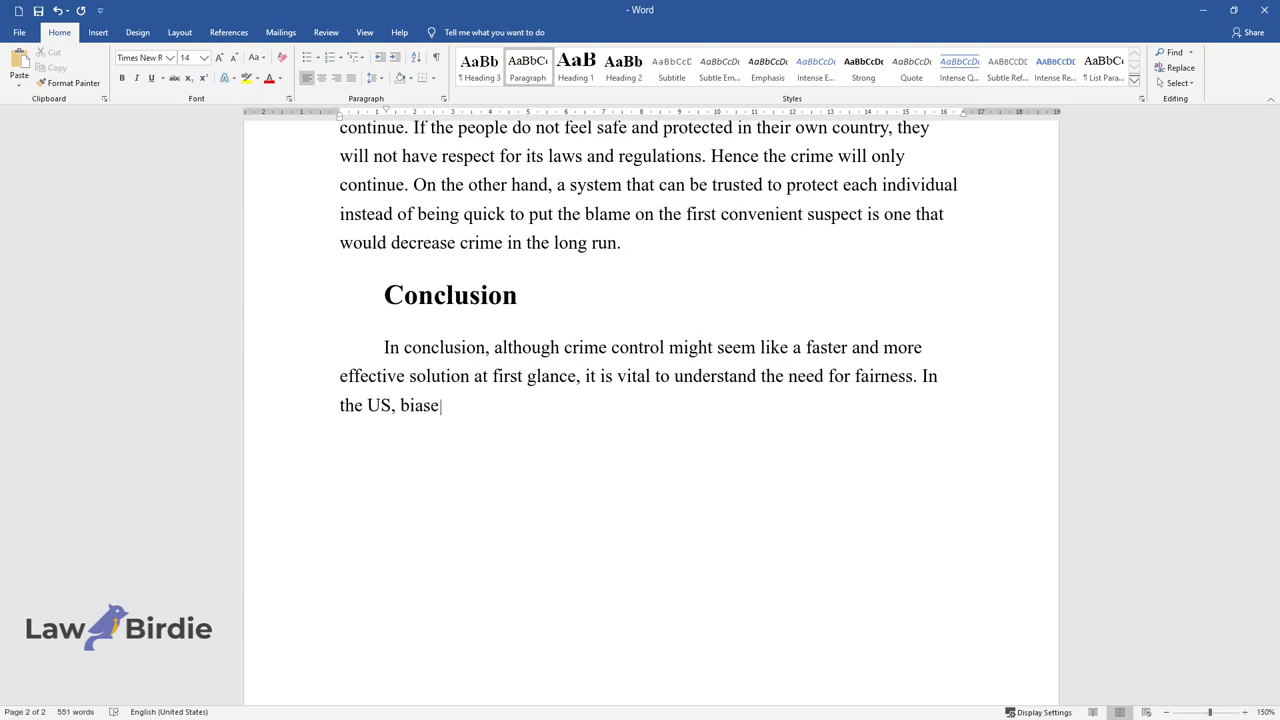
{"action": "type", "text": "s, and preconceptions still exist"}
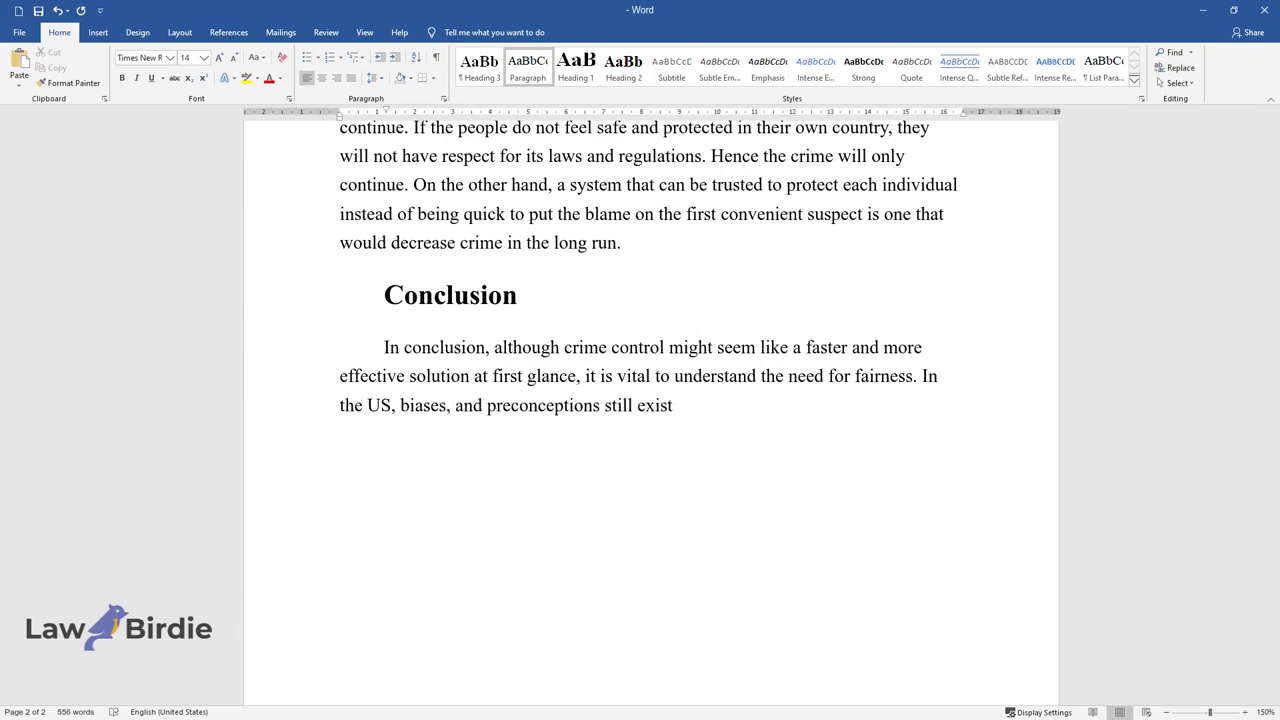
{"action": "type", "text": " today, as can be seen from the man"}
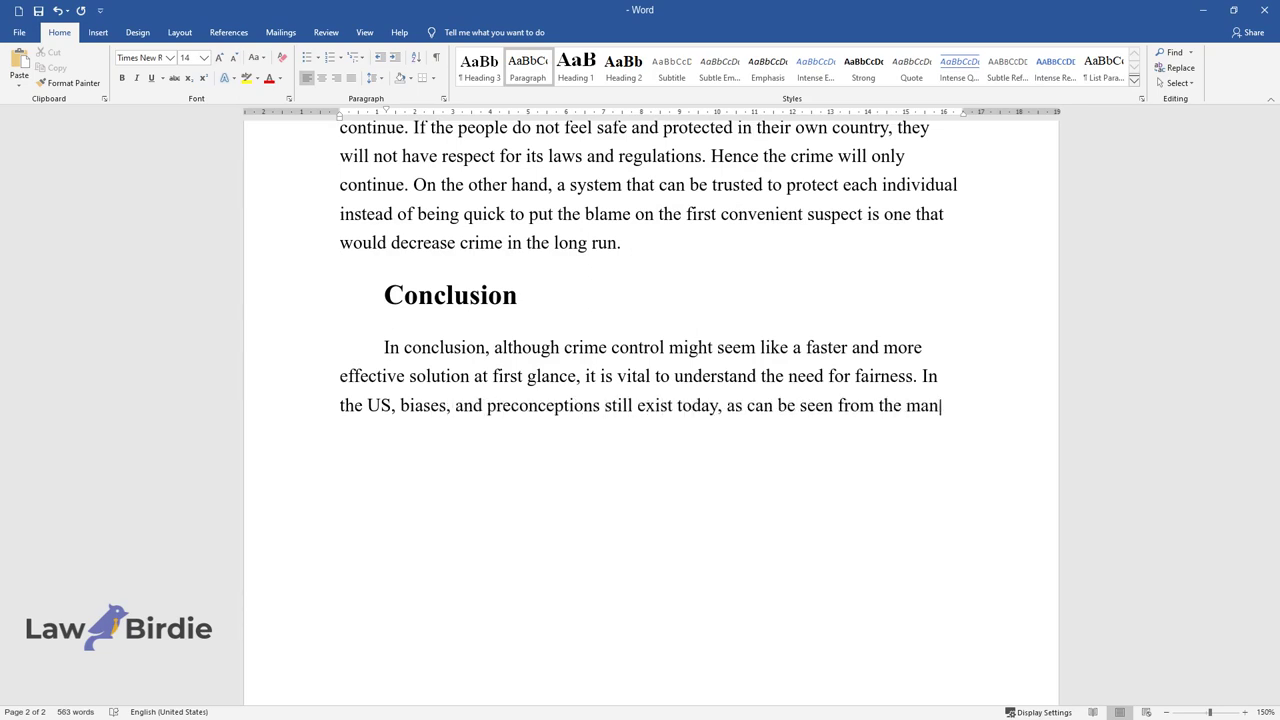
{"action": "type", "text": "y cases that led to the increase i"}
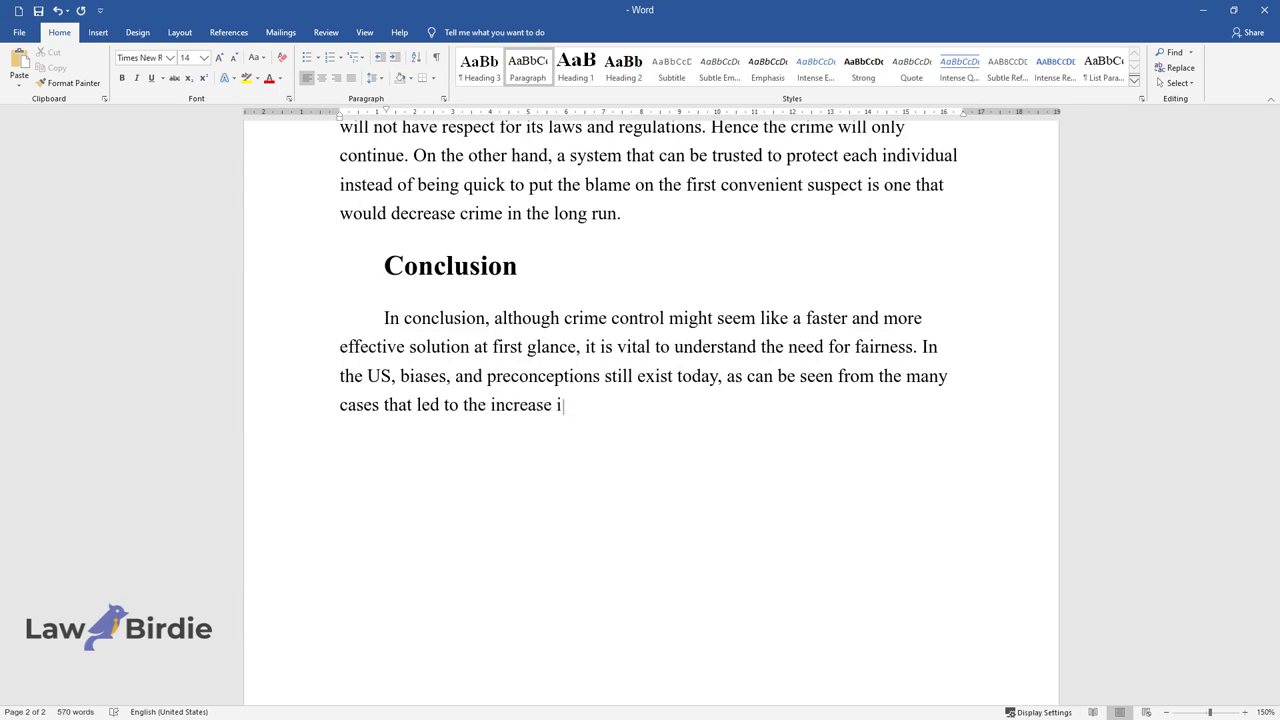
{"action": "type", "text": "n social movements such as Black L"}
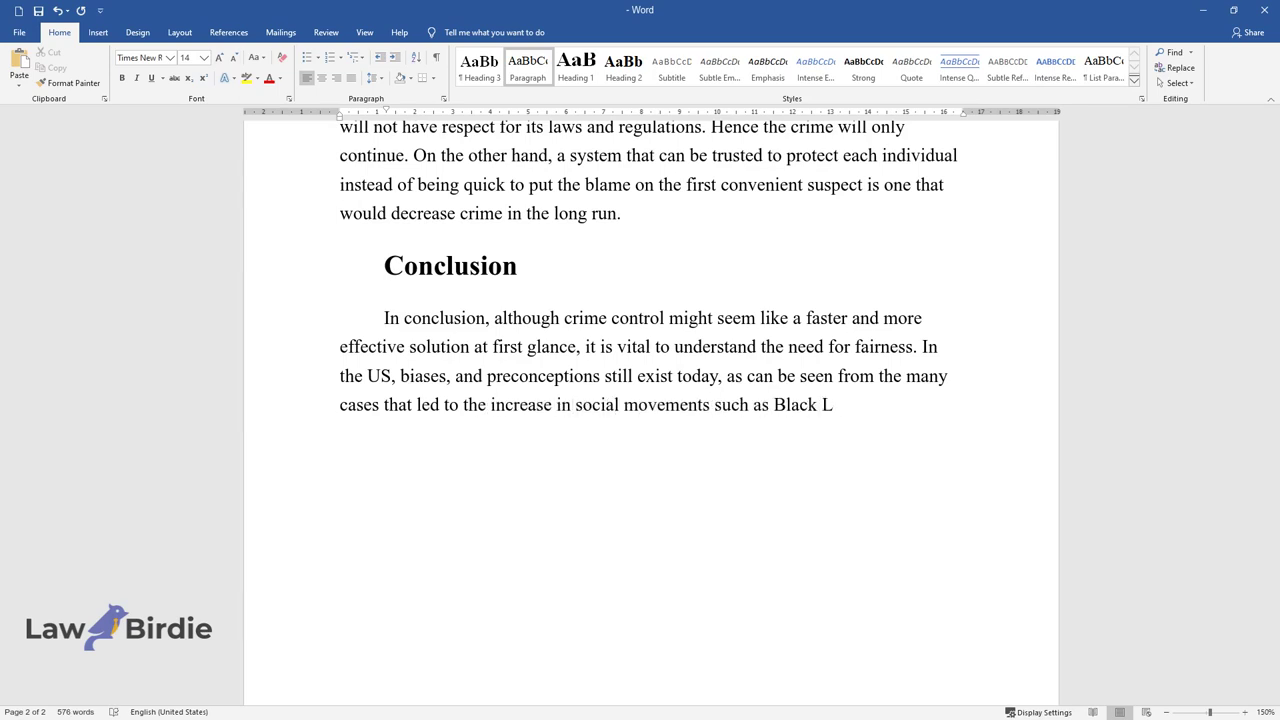
{"action": "type", "text": "ives Matter. Ther"}
{"action": "type", "text": "efore, first and "}
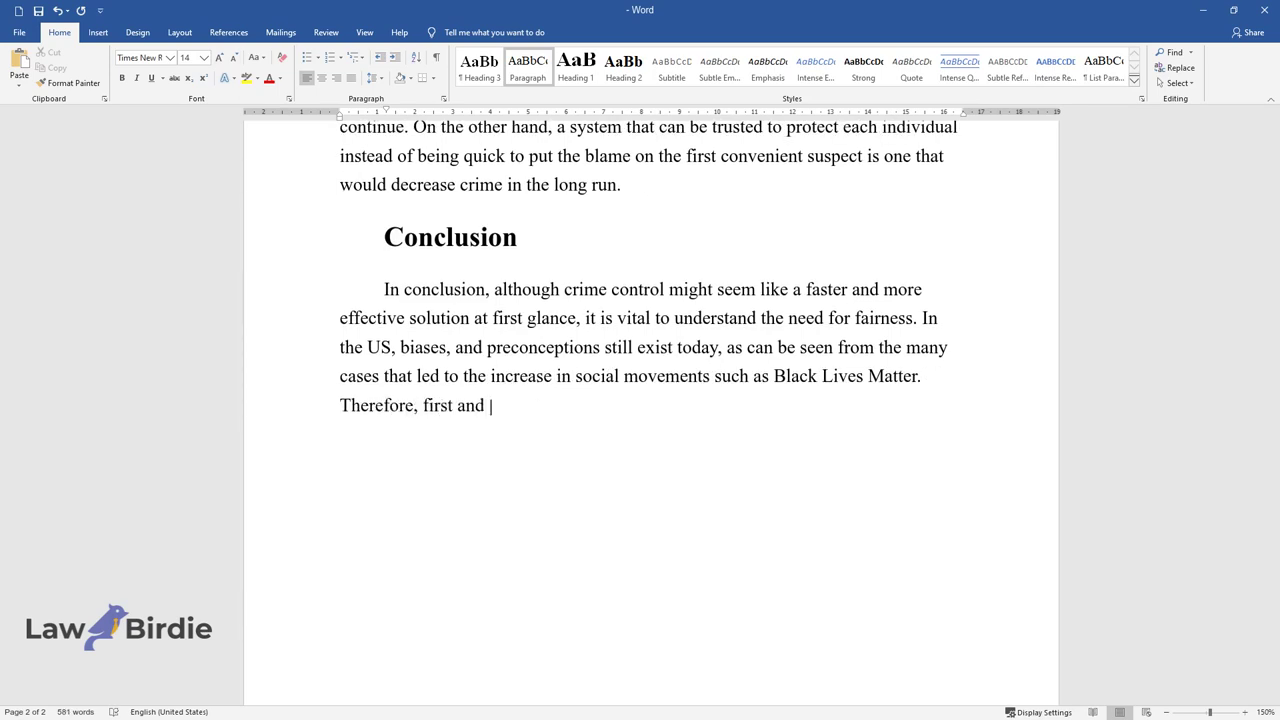
{"action": "type", "text": "foremost, all law enforcement shou"}
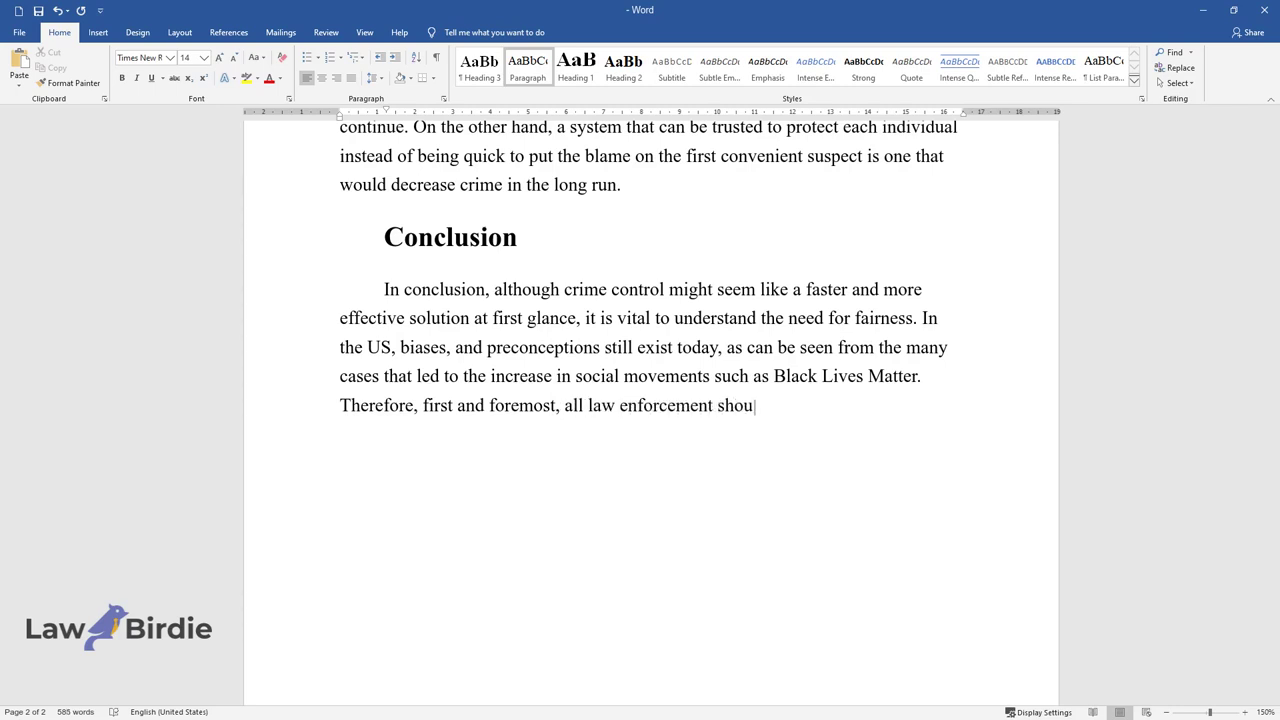
{"action": "type", "text": "ld be rooted in protecting the cit"}
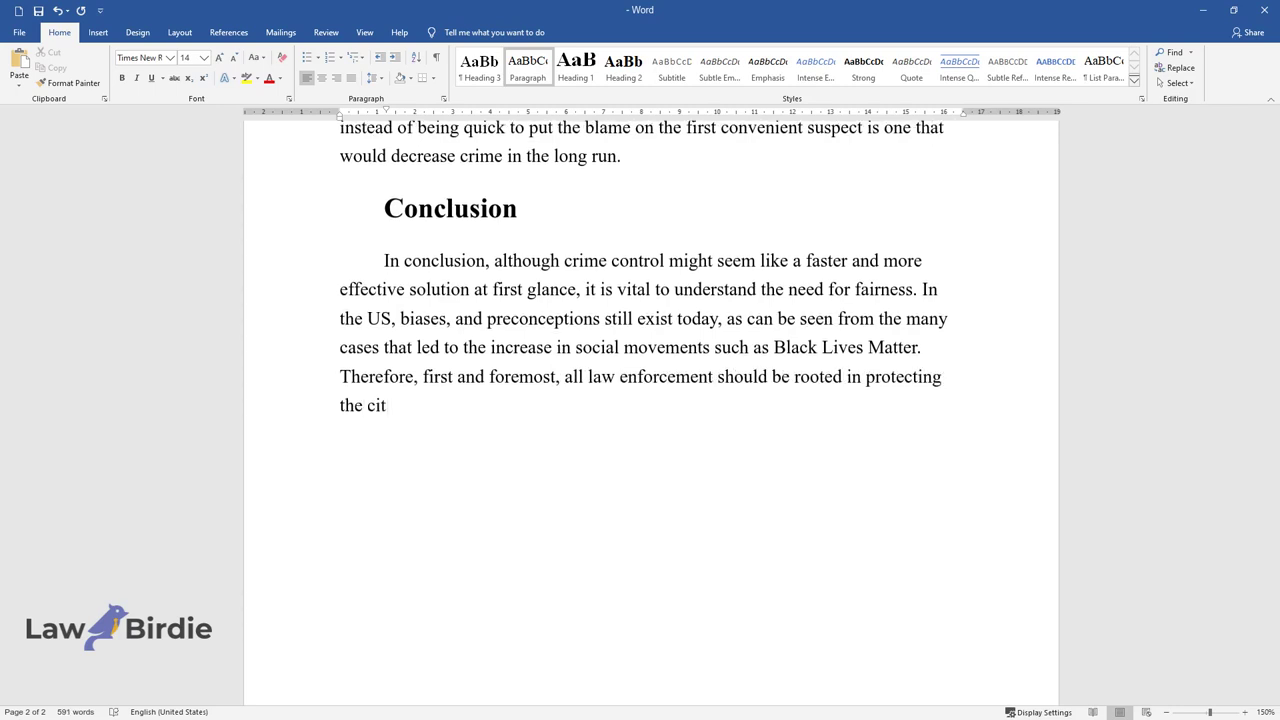
{"action": "type", "text": "izens, who are all equal by the C"}
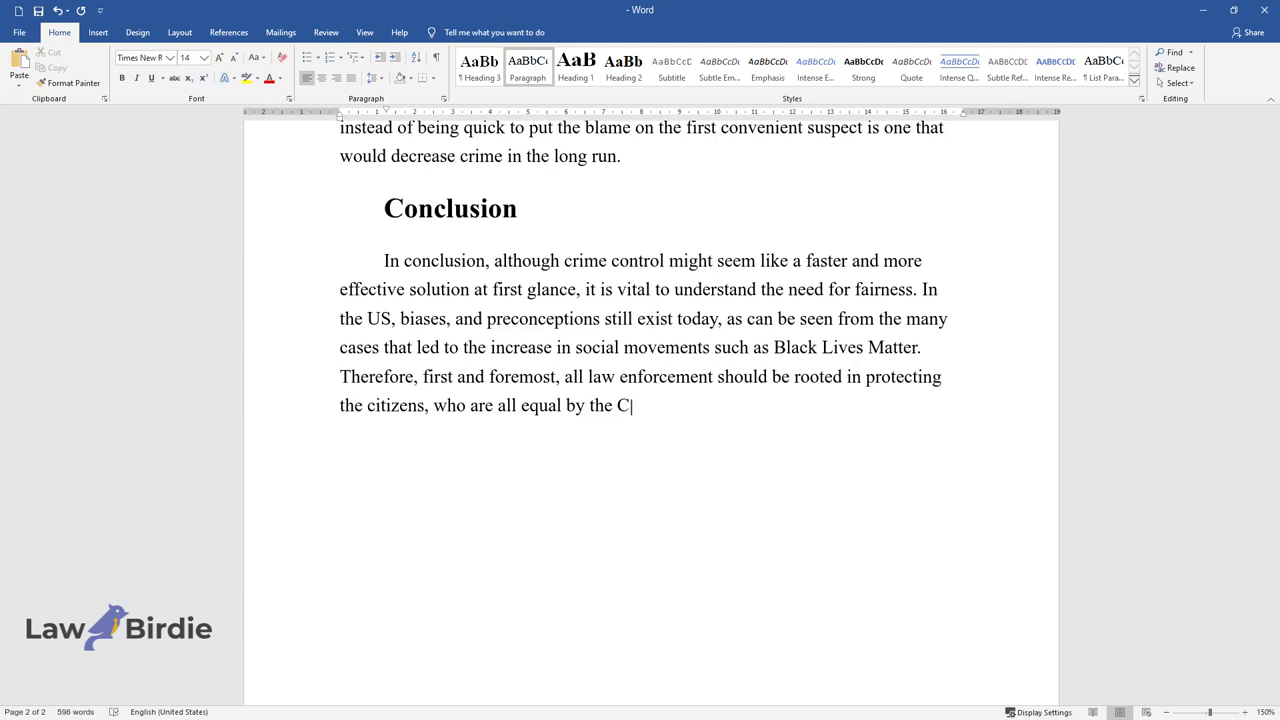
{"action": "type", "text": "onstitution, rather than in enforc"}
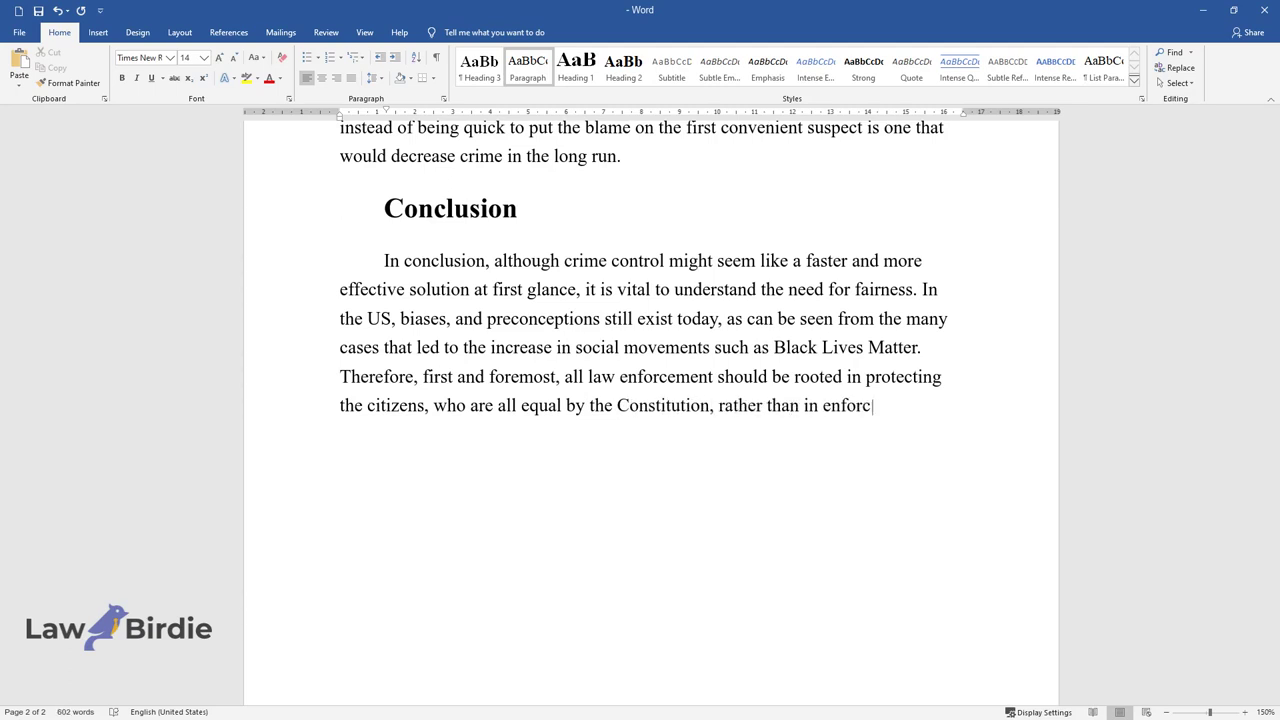
{"action": "type", "text": "ing arrests and imprisonments. Nev"}
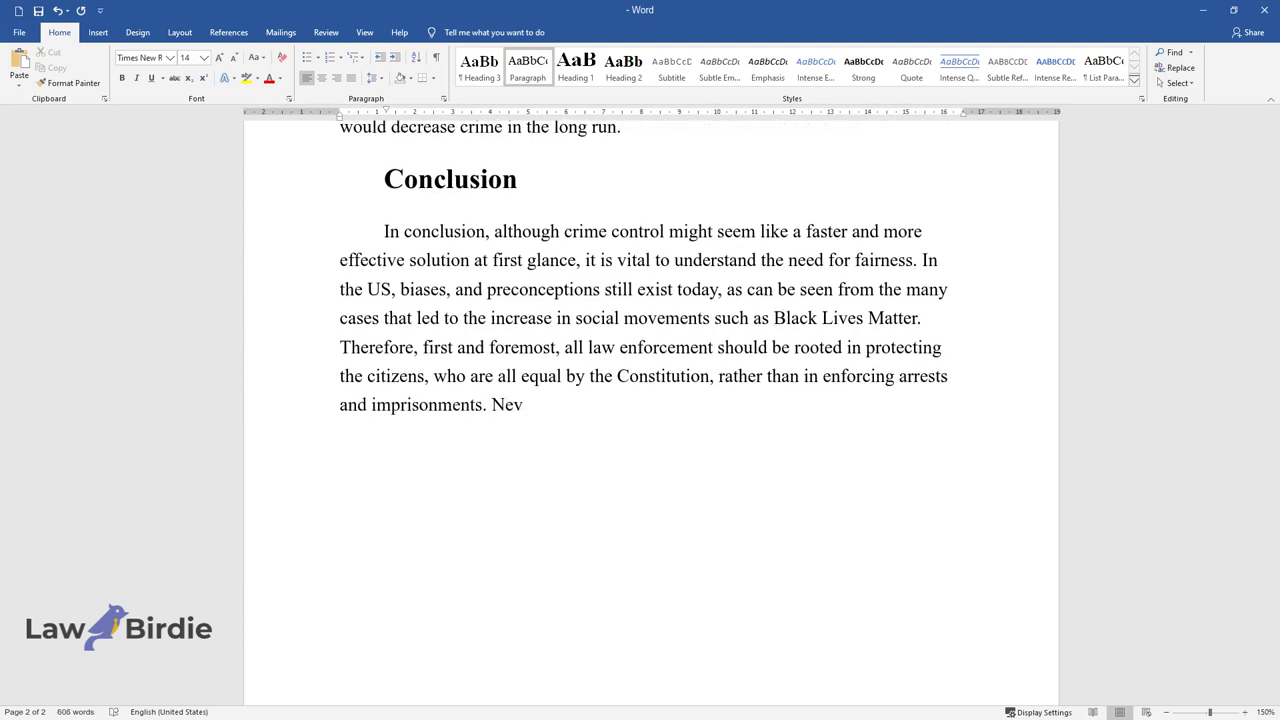
{"action": "type", "text": "ertheless, it might be useful to c"}
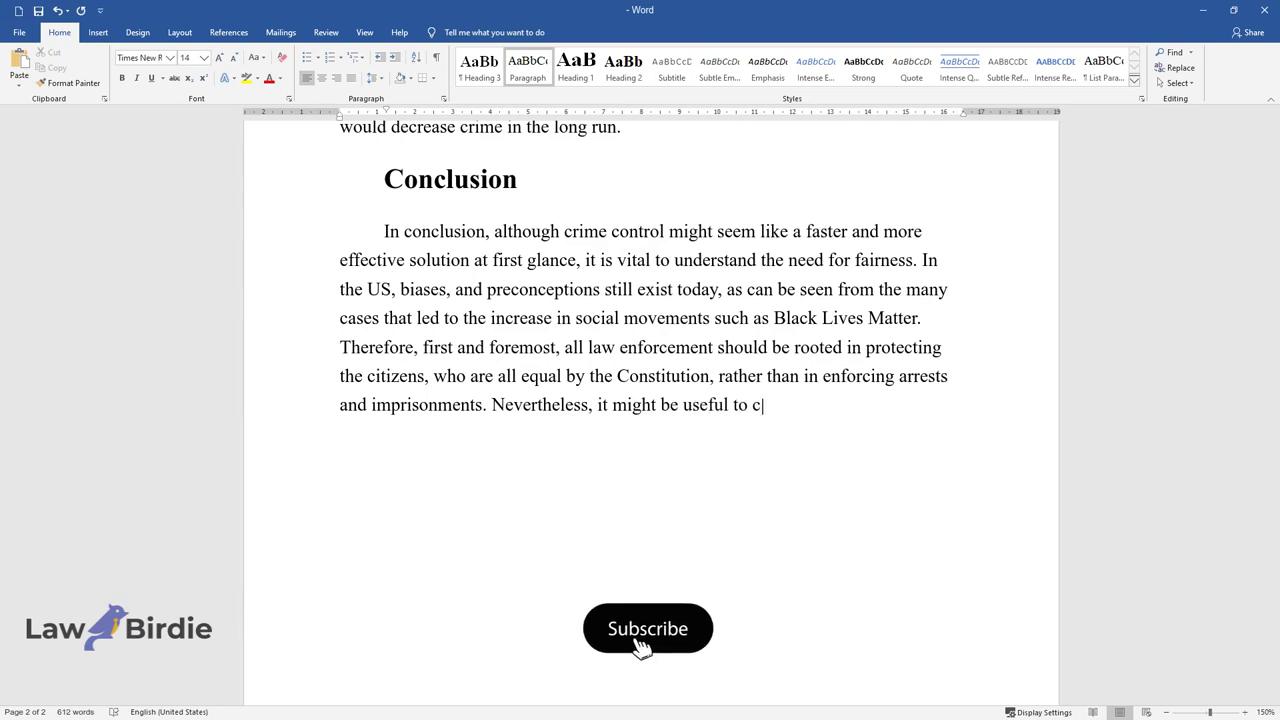
{"action": "type", "text": "onsider a new system to be put in "}
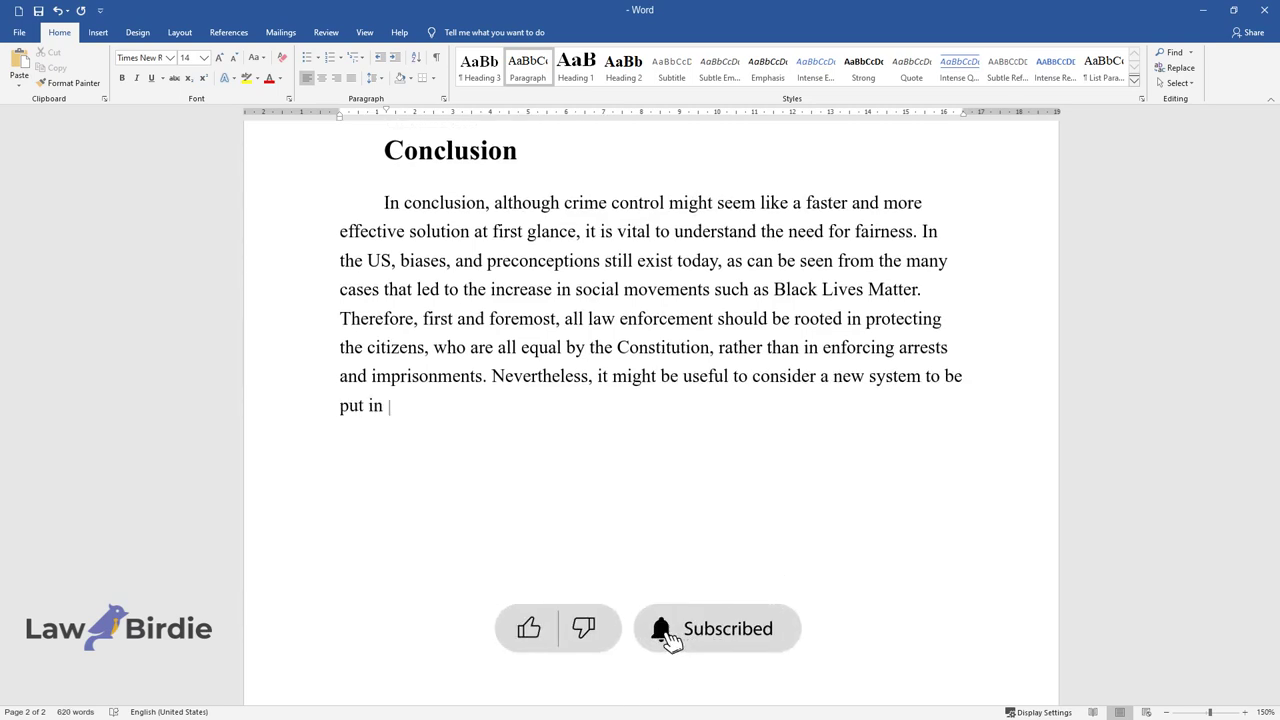
{"action": "type", "text": "place that would combine the advan"}
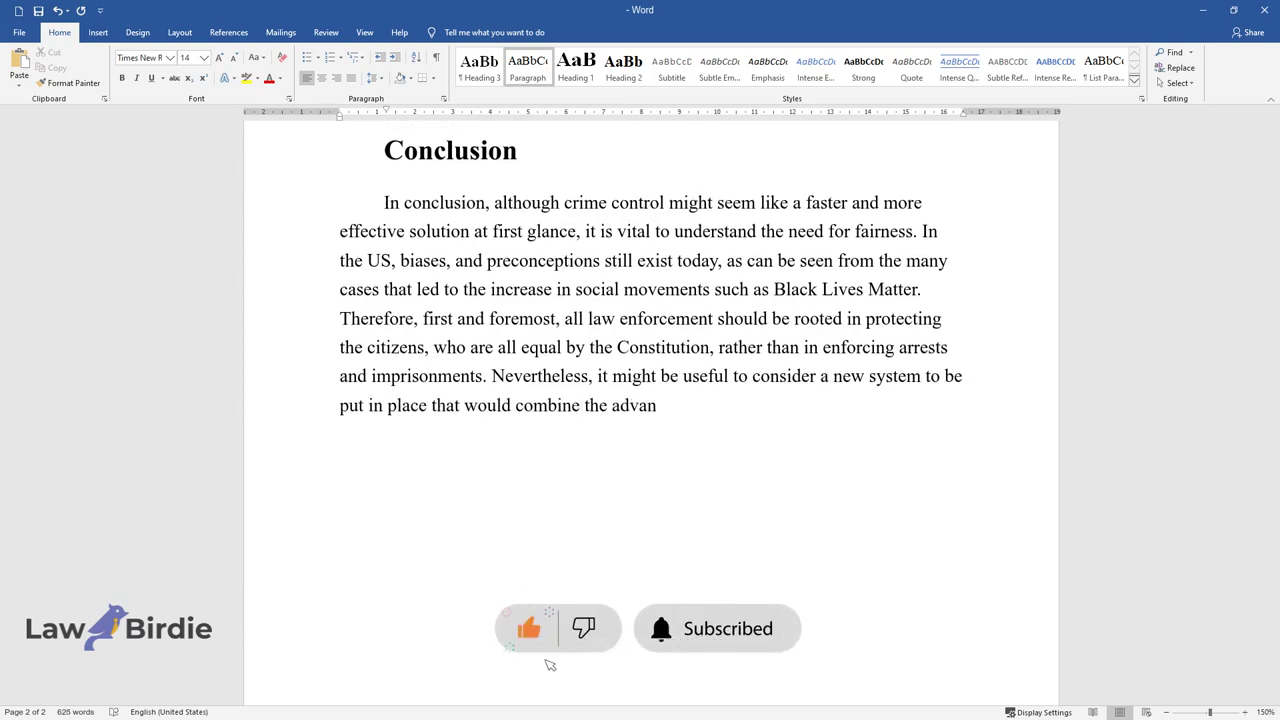
{"action": "type", "text": "tages of both models and lead to a"}
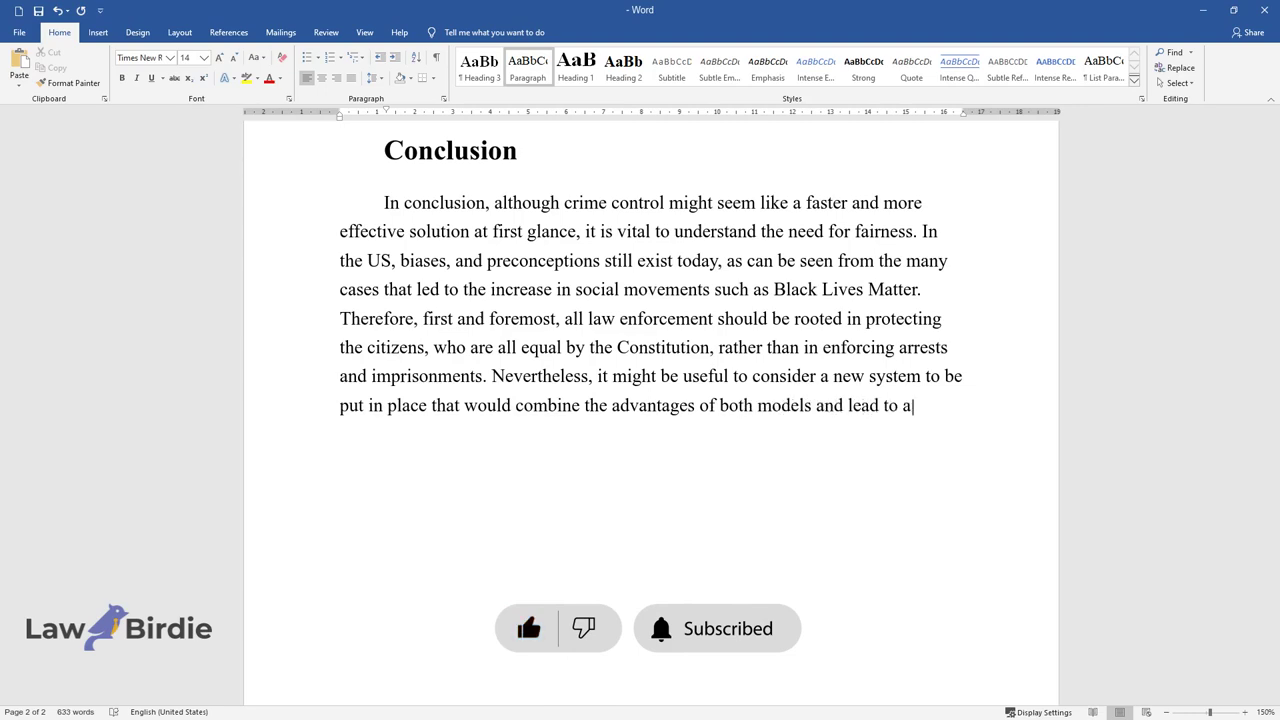